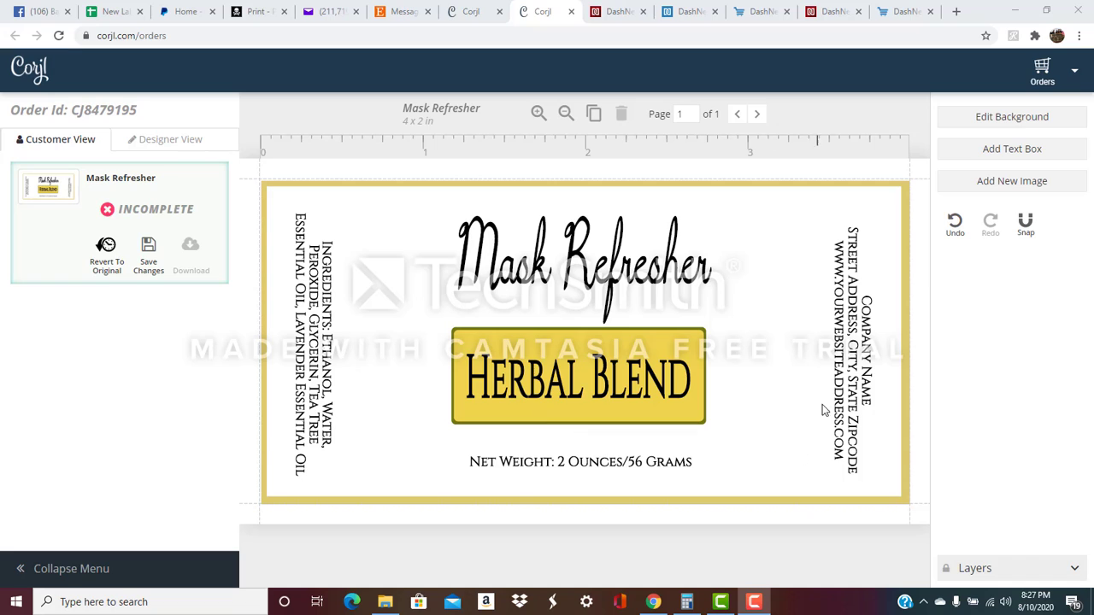
Inspect the company name, net weight, ingredients, Herbal Blend box and white background layers.
left_click(1075, 570)
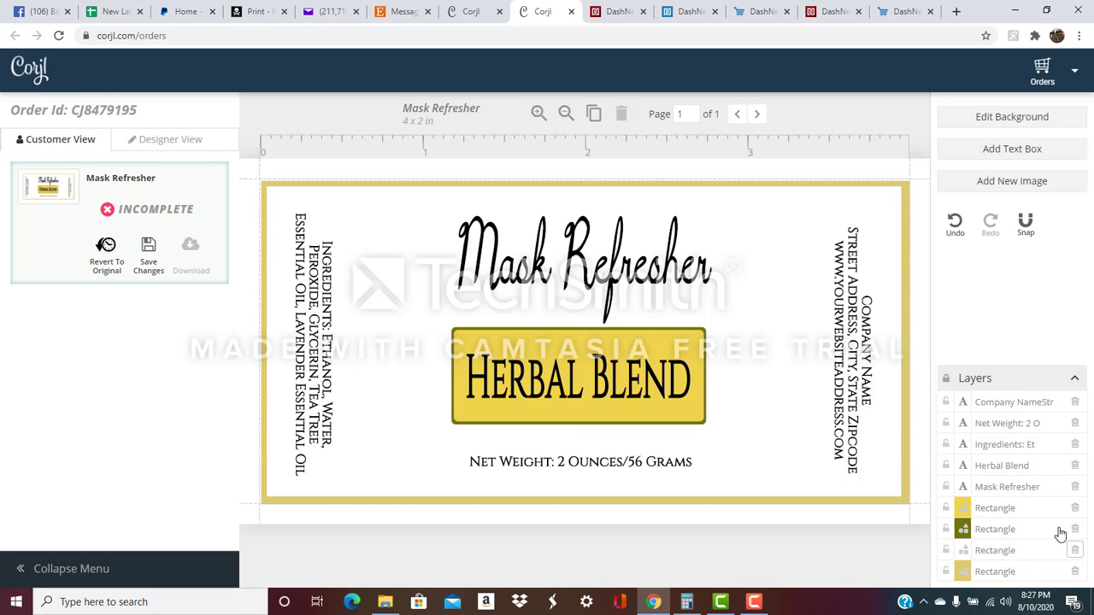
left_click(1015, 402)
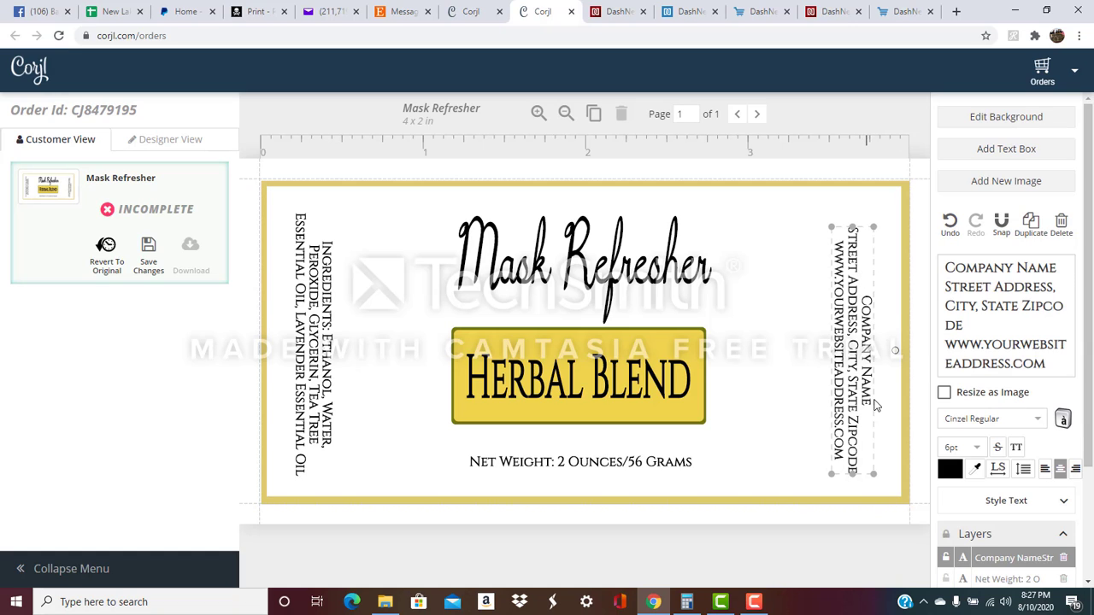
left_click(987, 579)
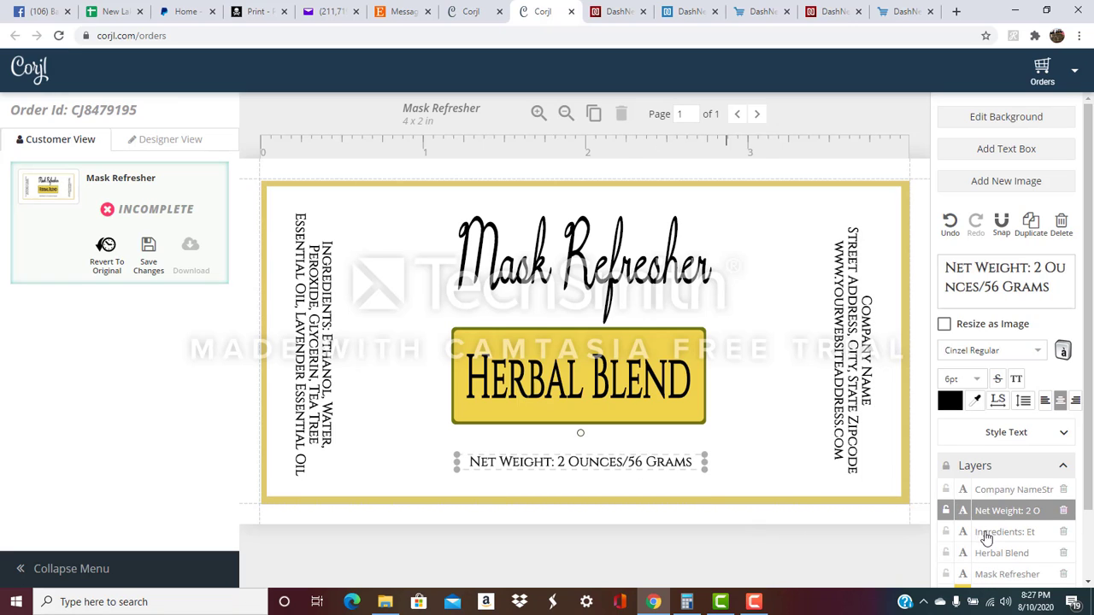
left_click(989, 532)
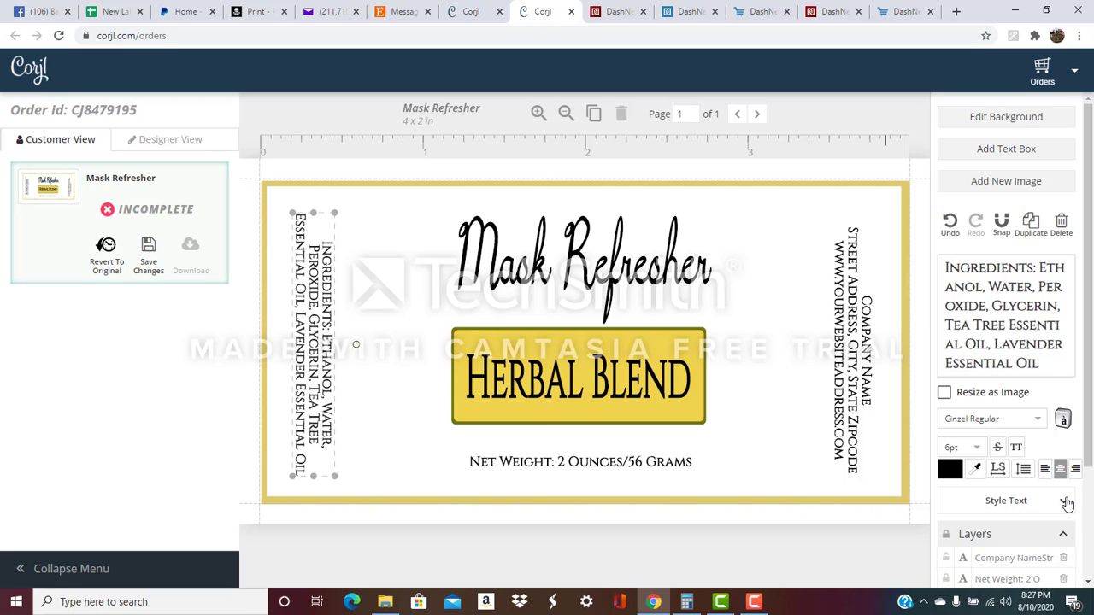
scroll(1064, 504, "down", 2)
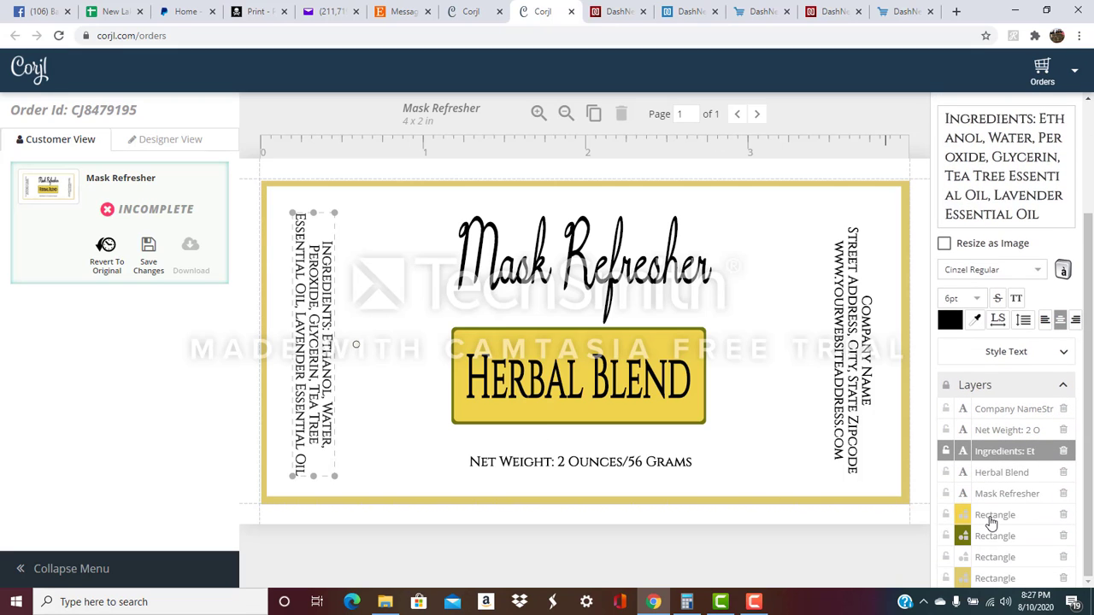
left_click(989, 518)
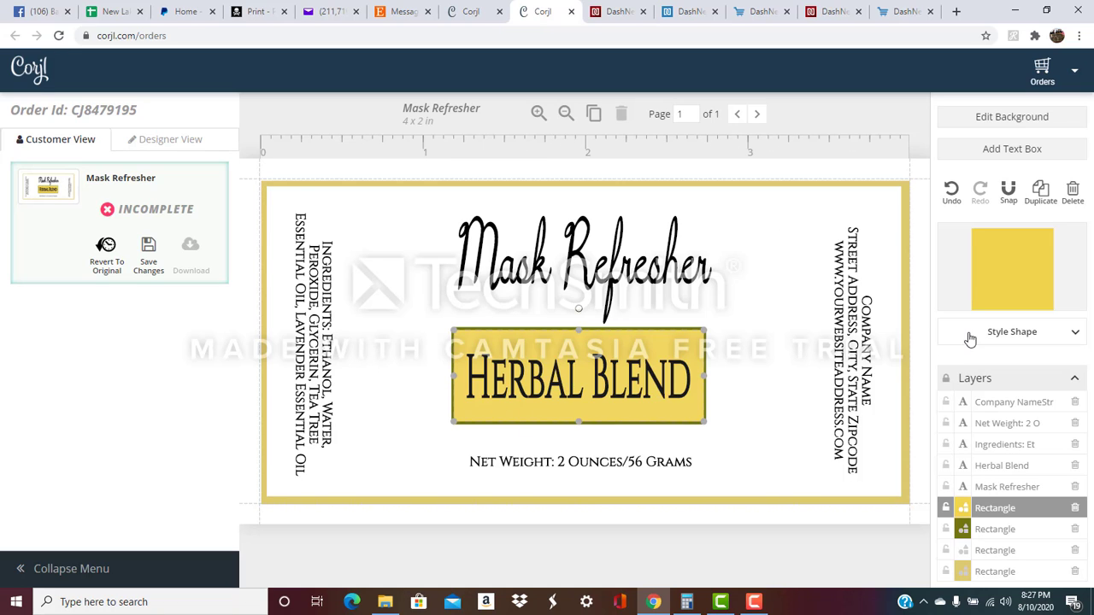
left_click(744, 321)
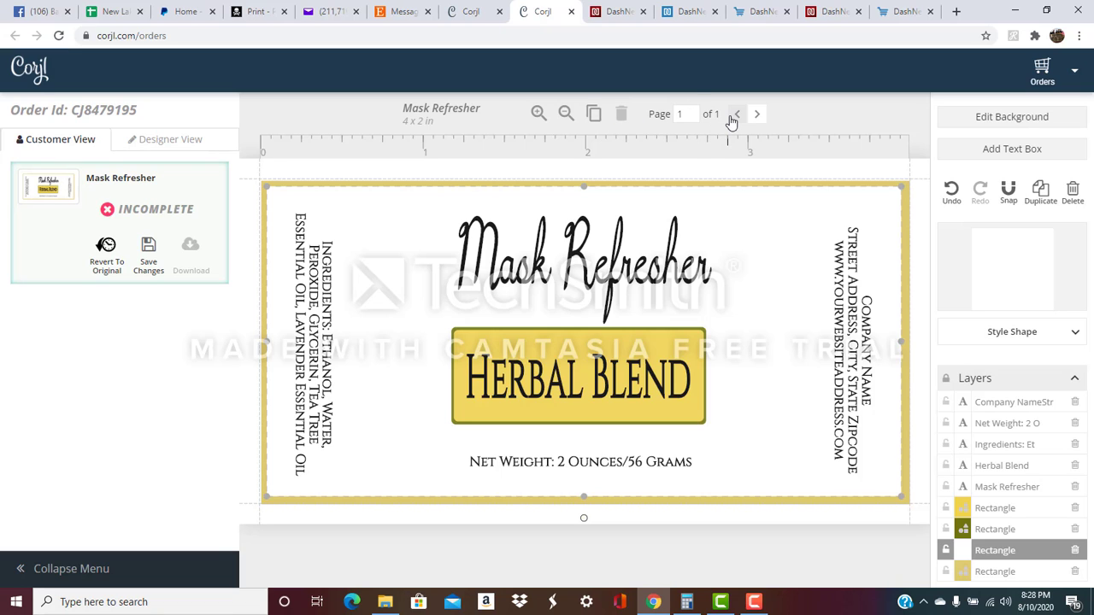
Duplicate the label onto page 2, check both pages, and select page 2's Mask Refresher title.
left_click(594, 118)
left_click(594, 117)
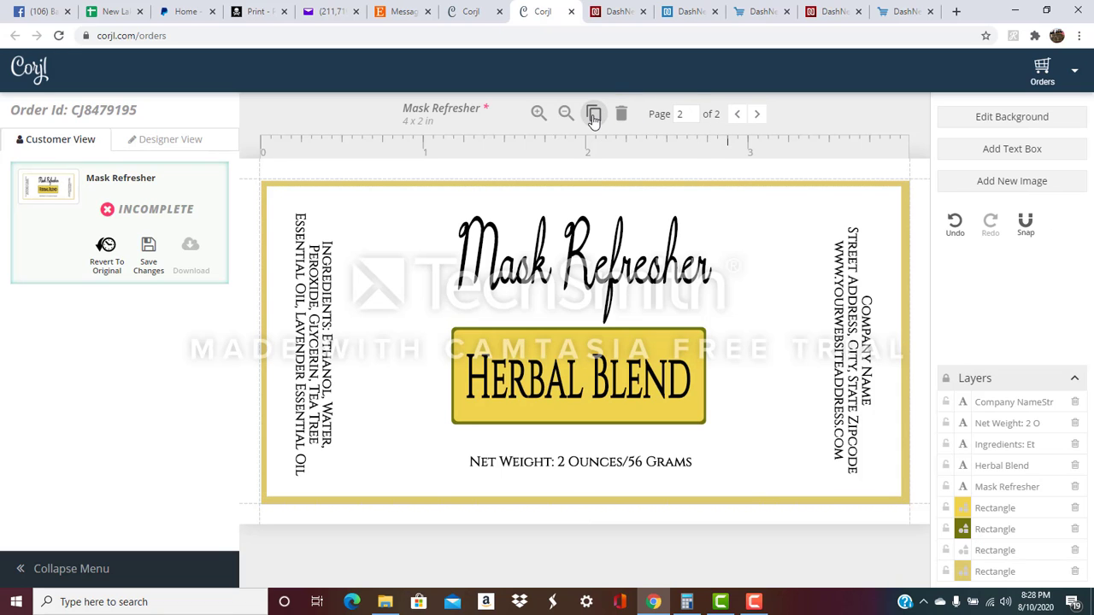
left_click(739, 116)
left_click(757, 114)
left_click(652, 284)
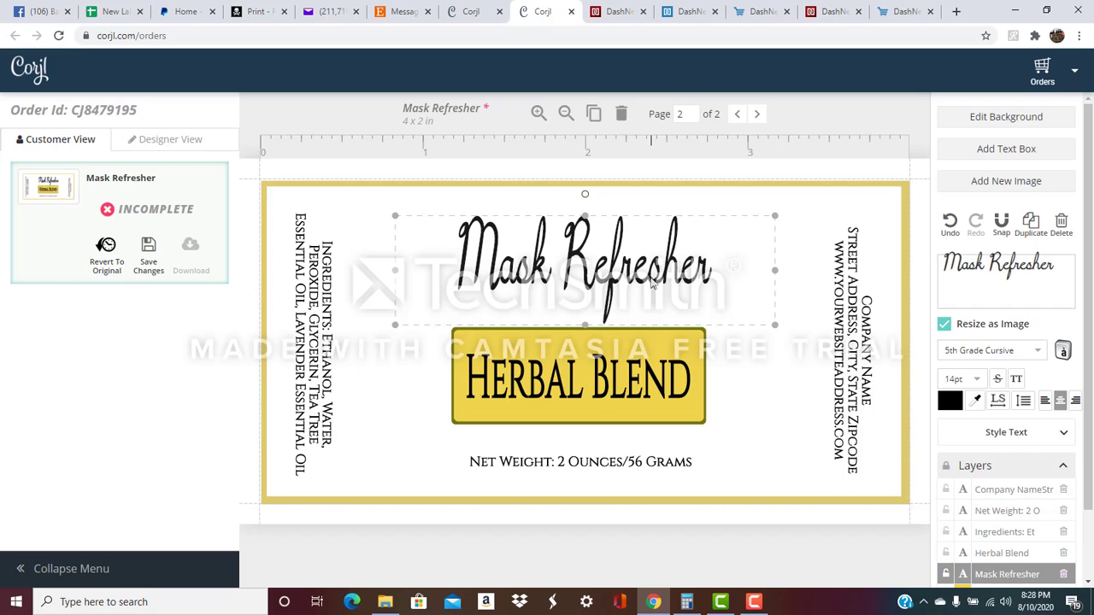
Set the Mask Refresher title to Abril Fatface with letter spacing 5.
left_click(1038, 350)
scroll(1034, 355, "down", 1)
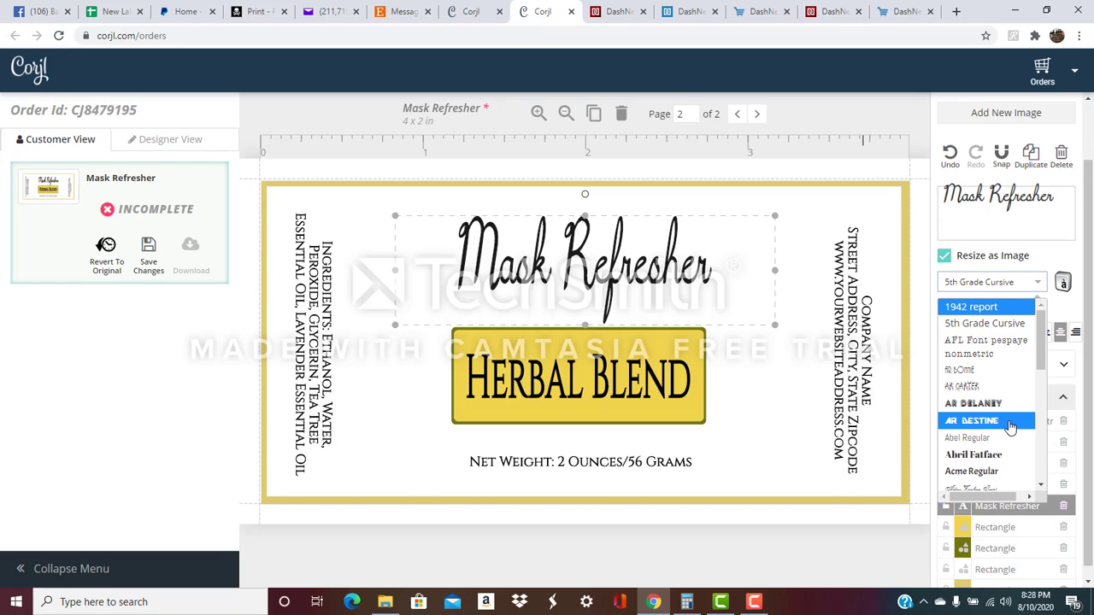
left_click(1001, 455)
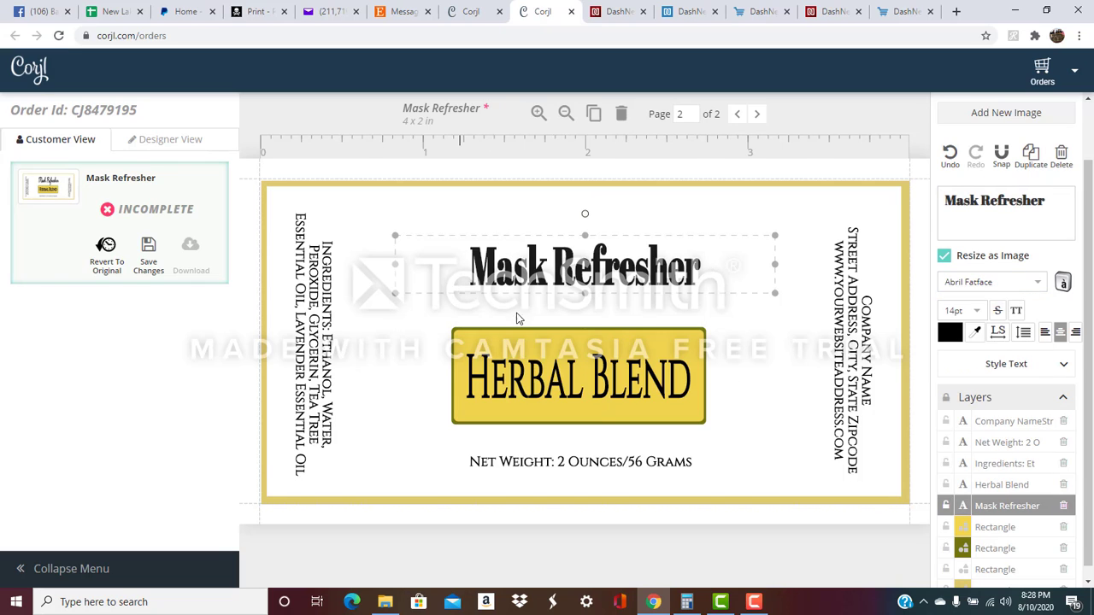
left_click(945, 256)
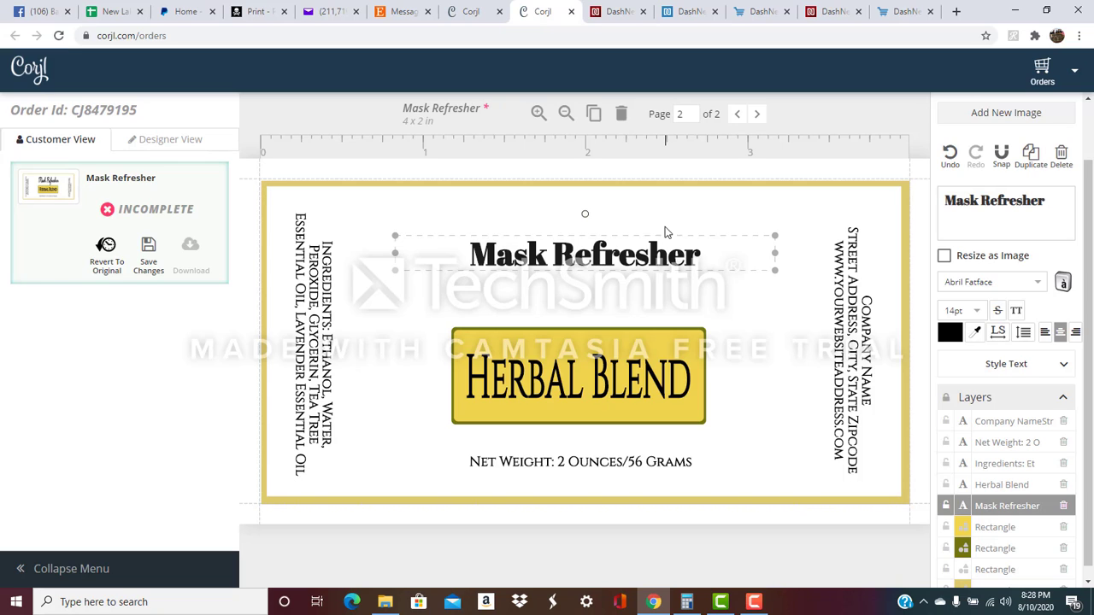
left_click(999, 333)
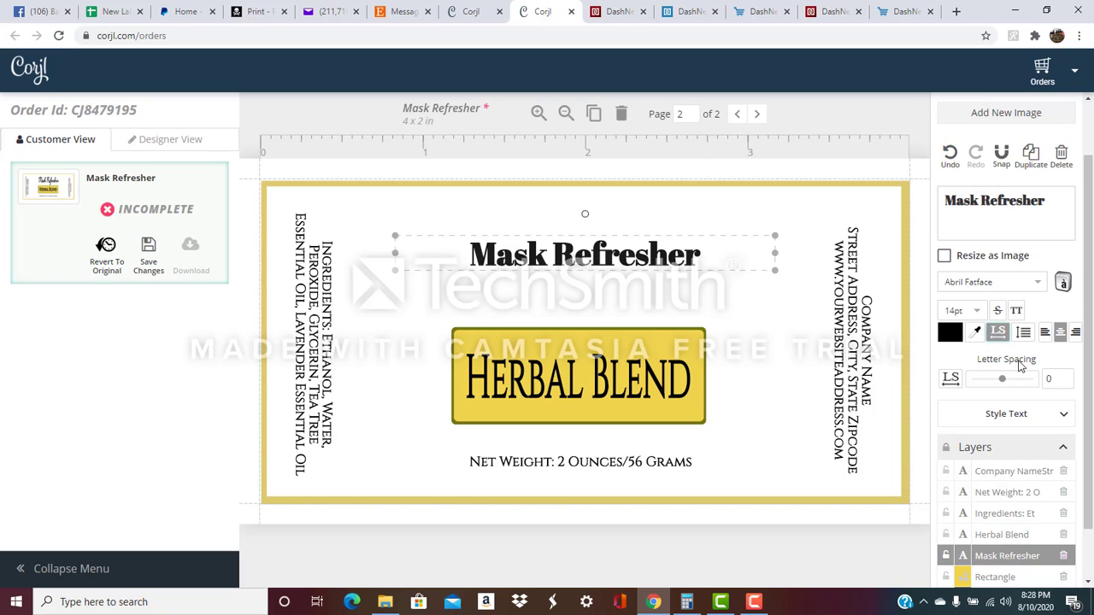
left_click_drag(1004, 381, 1015, 383)
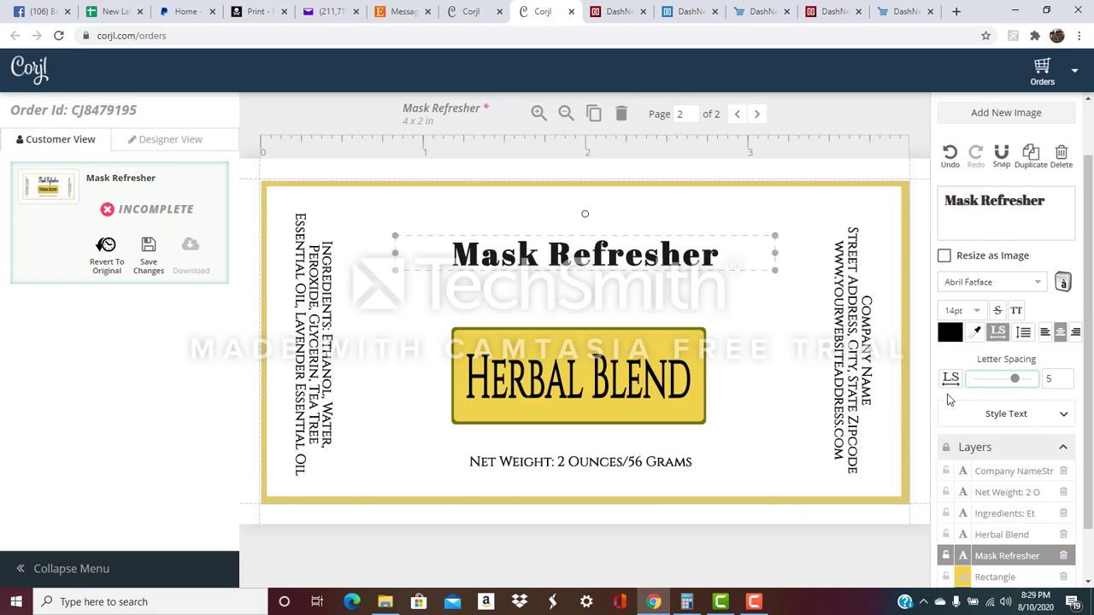
key("Left")
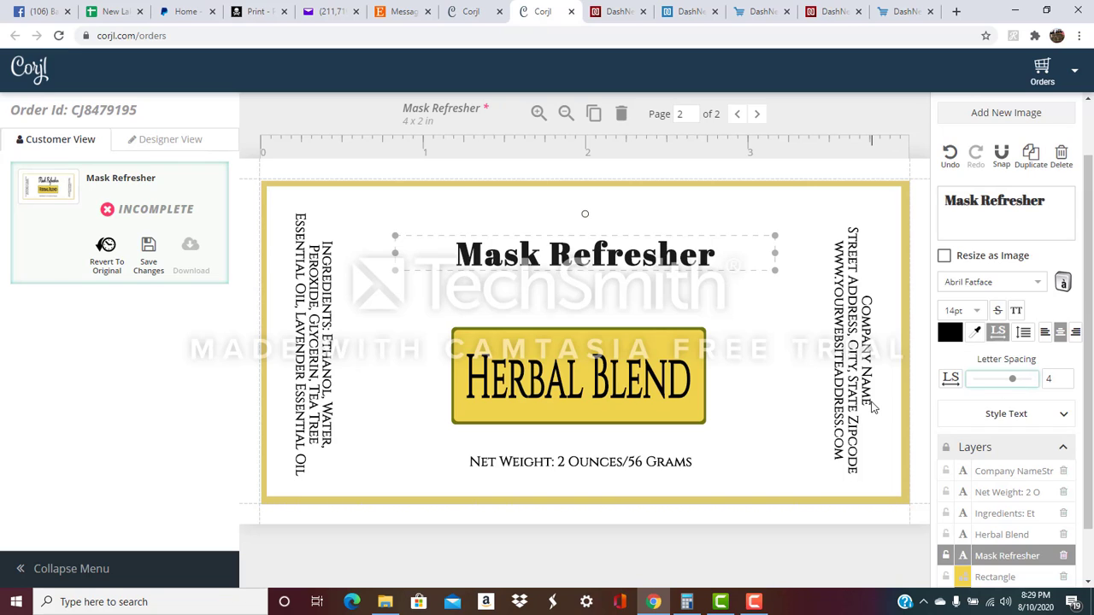
key("Left")
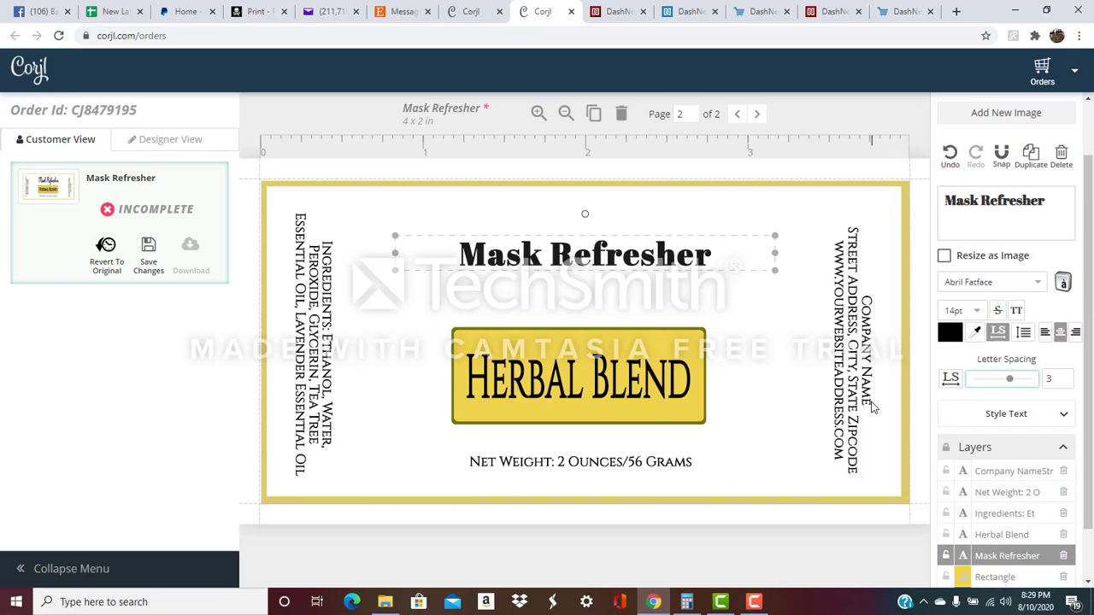
left_click(1044, 380)
type("5")
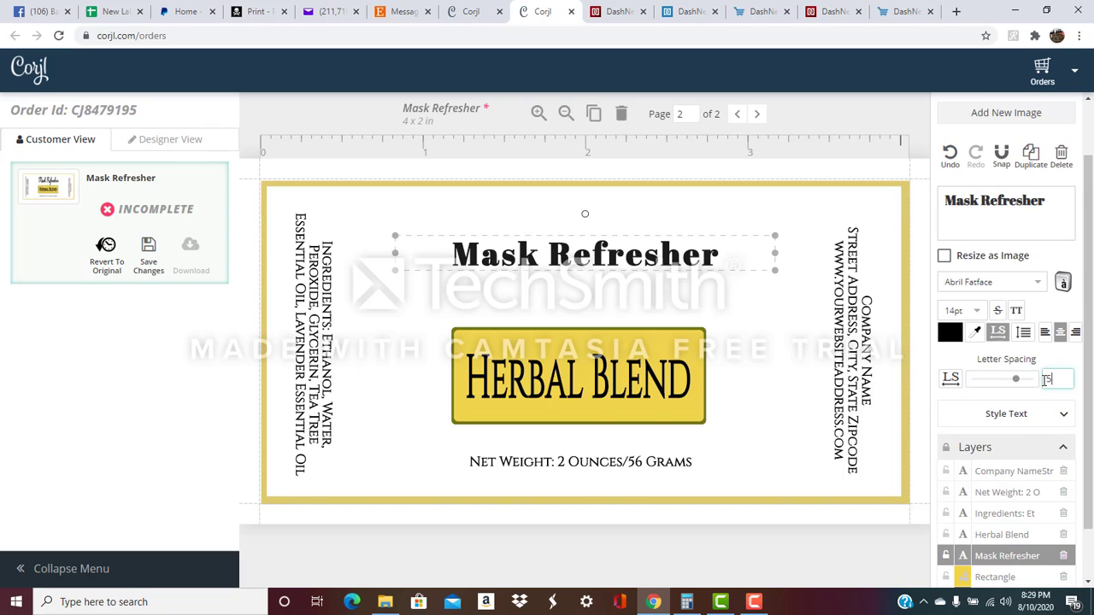
Centre the title, stretch it taller as an image, and place it above the Herbal Blend box.
left_click(696, 311)
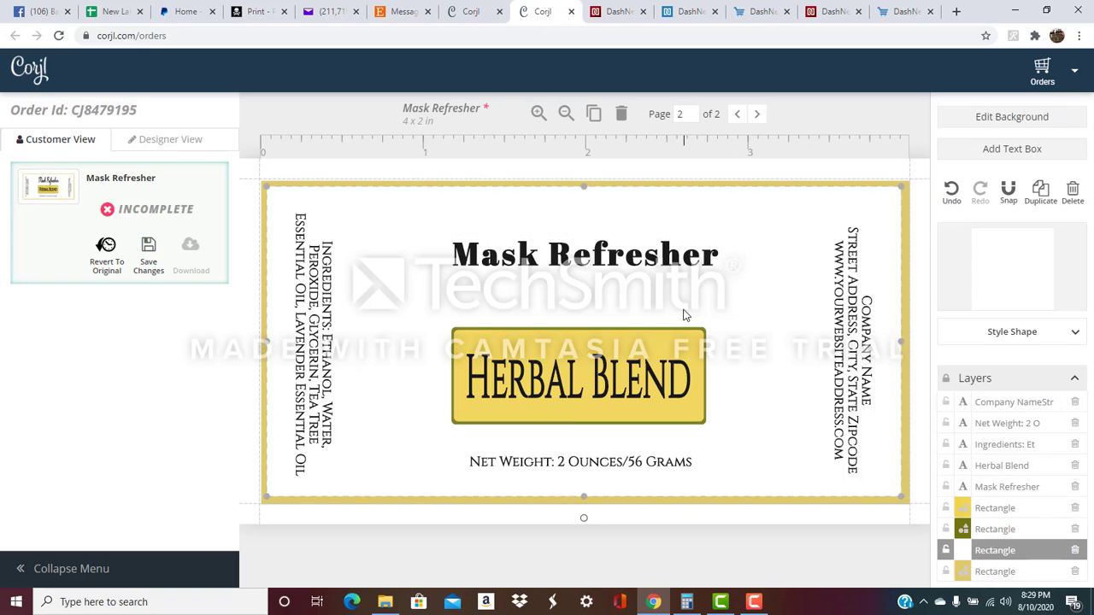
left_click(600, 270)
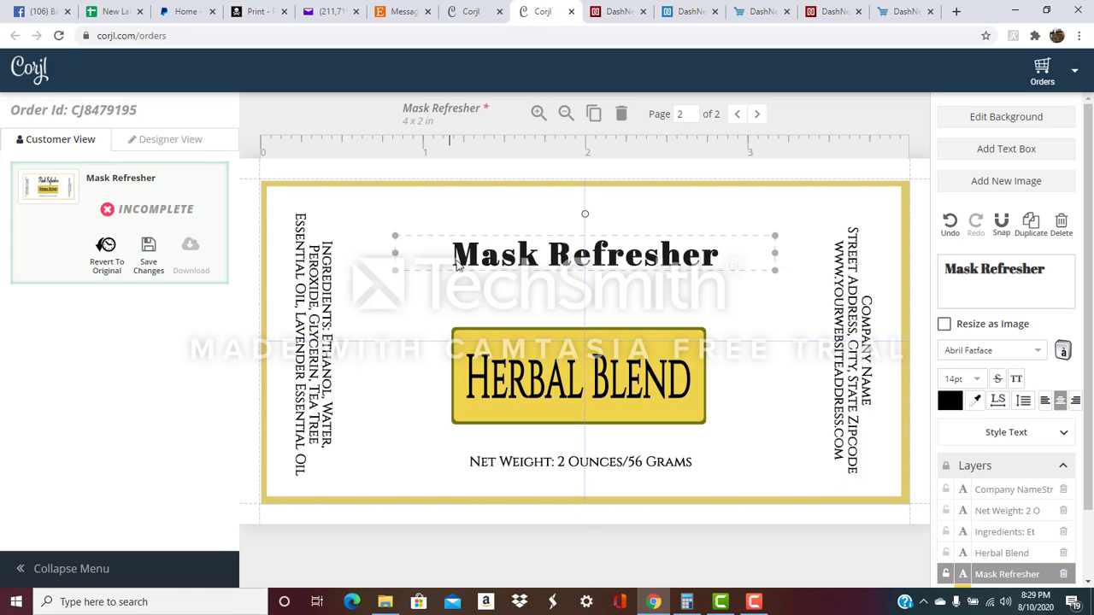
left_click_drag(497, 265, 493, 266)
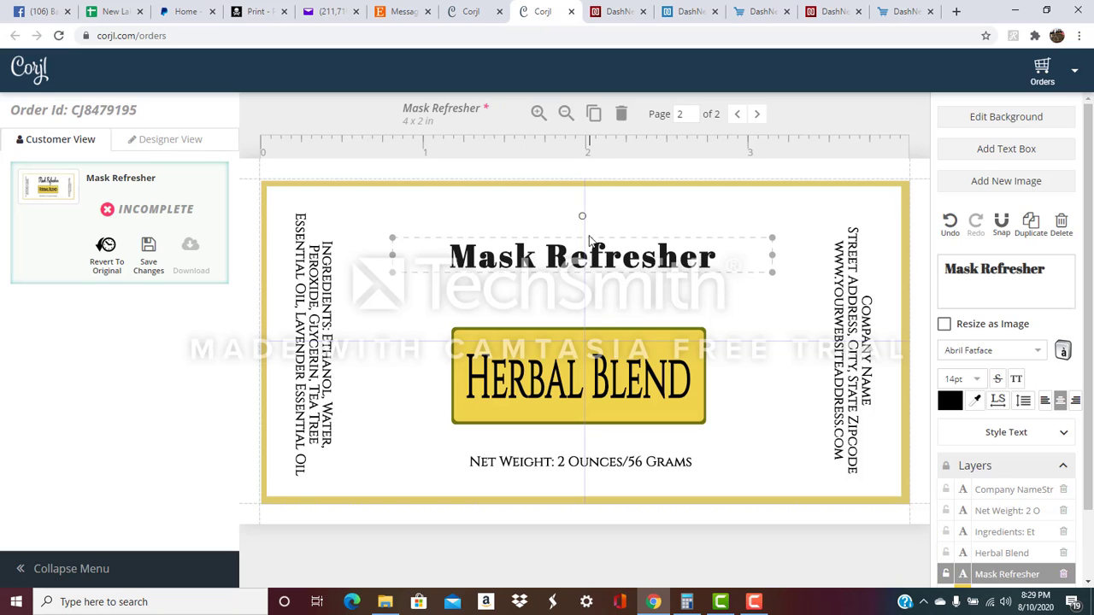
left_click(943, 325)
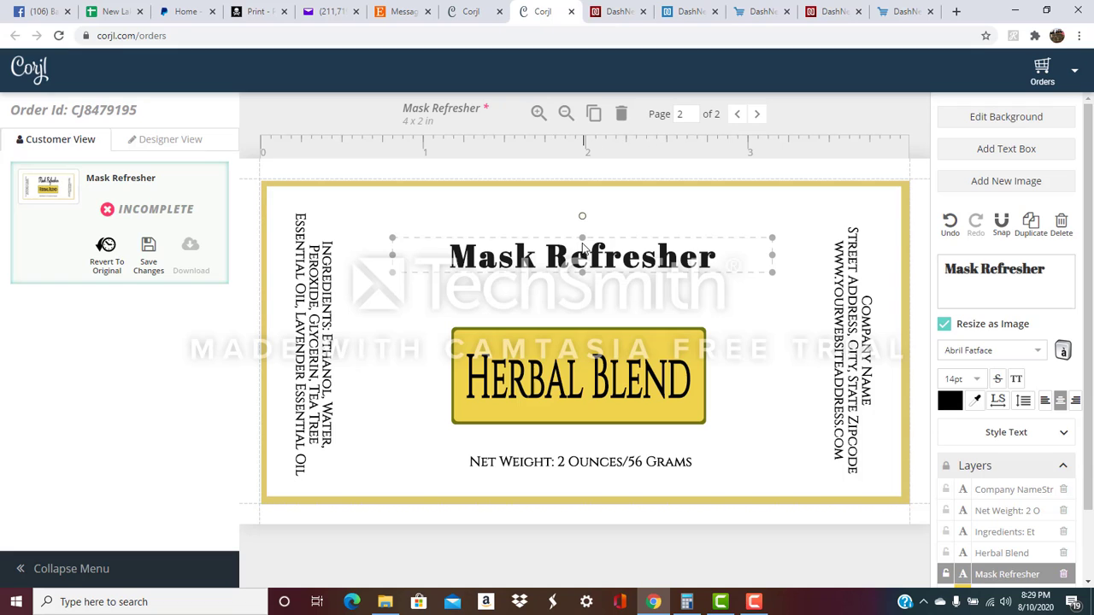
left_click_drag(582, 238, 584, 205)
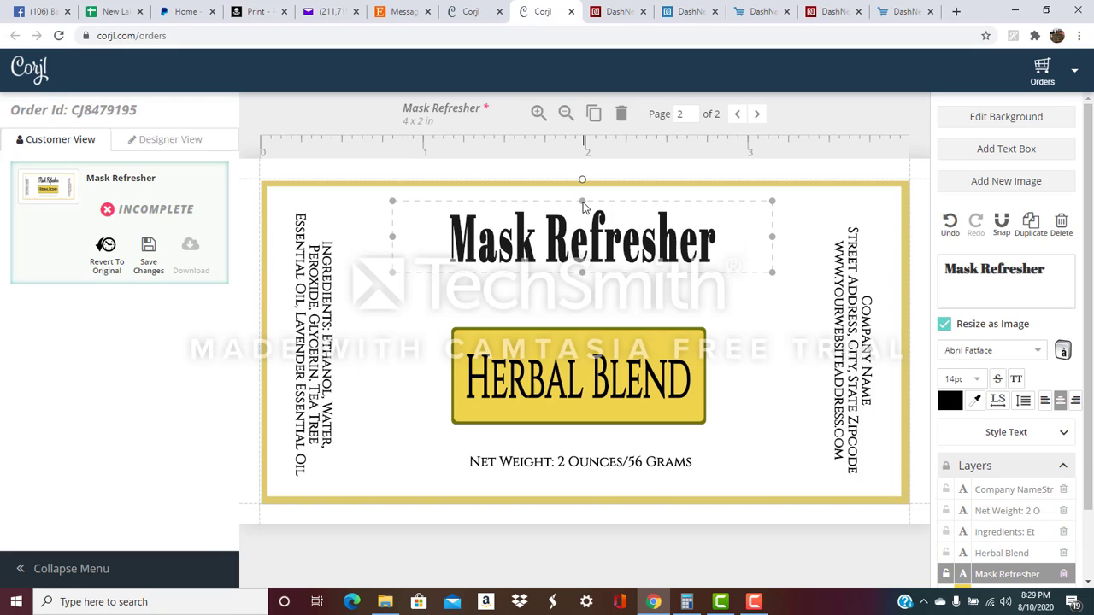
left_click_drag(581, 251, 580, 275)
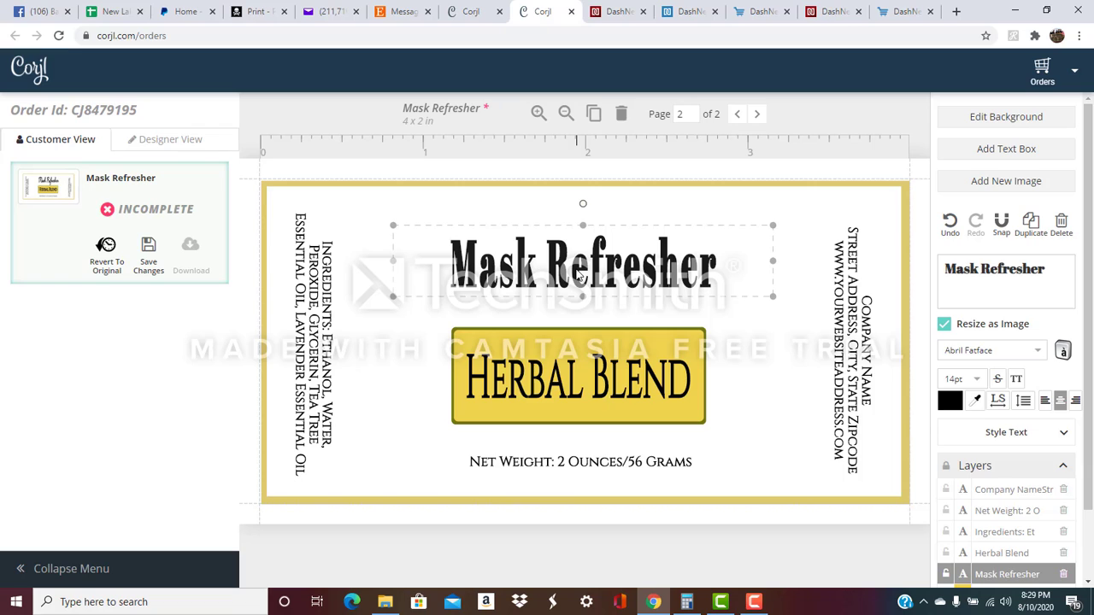
left_click_drag(1049, 268, 933, 270)
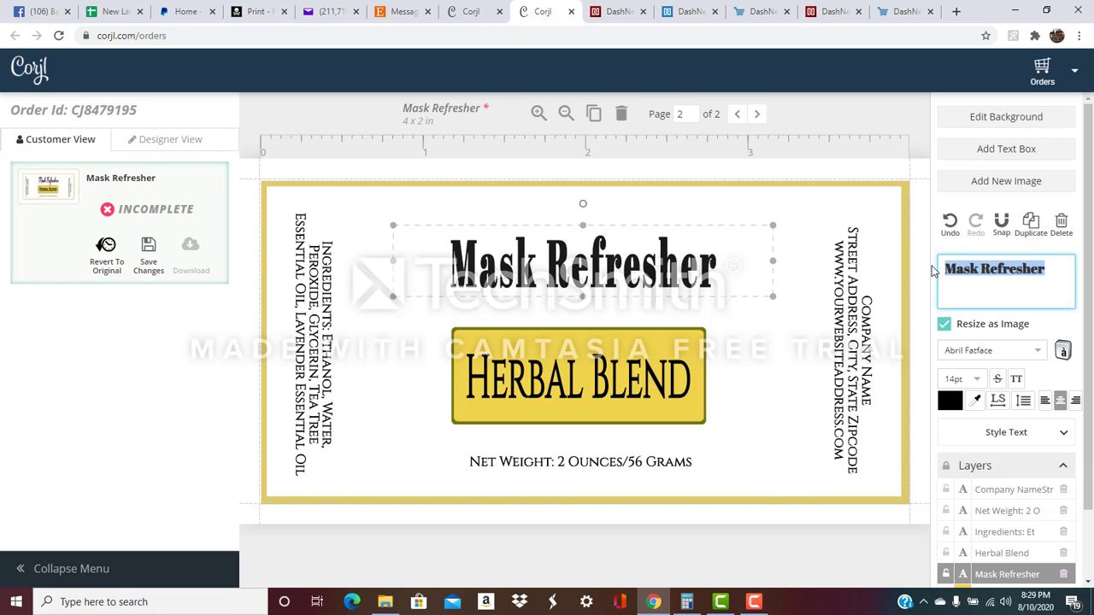
Retype the page 2 title as 'Body Frosting'.
type("Body Frost")
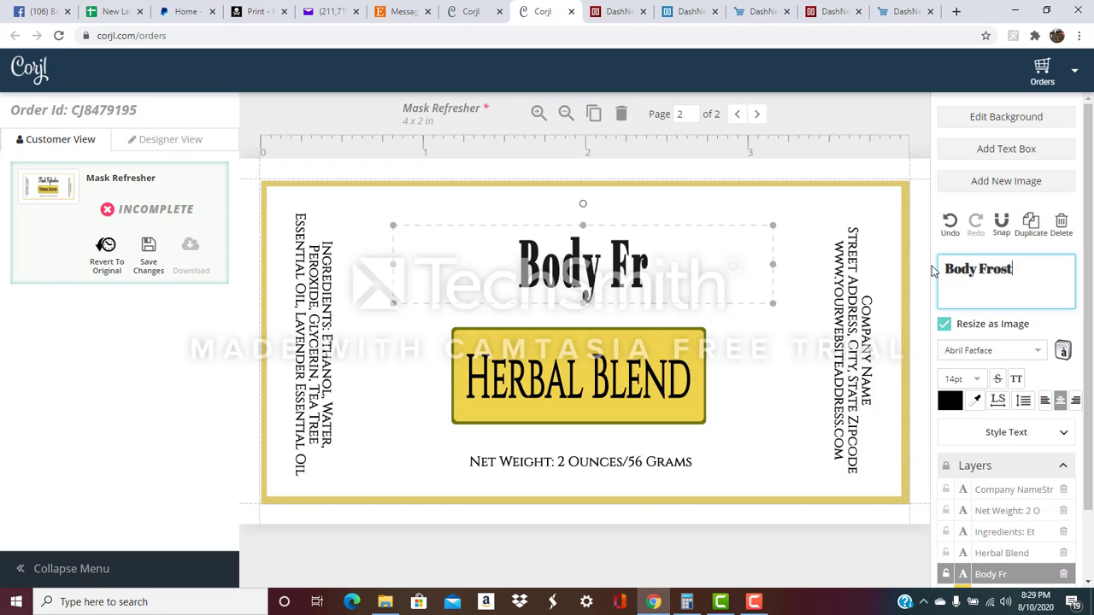
type("ing")
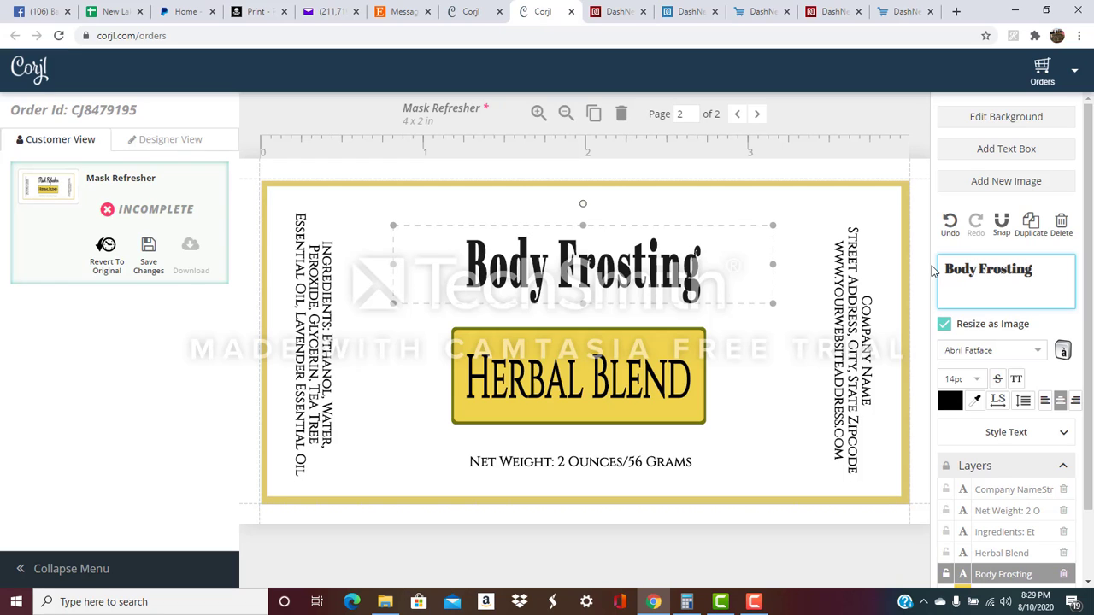
left_click(1003, 401)
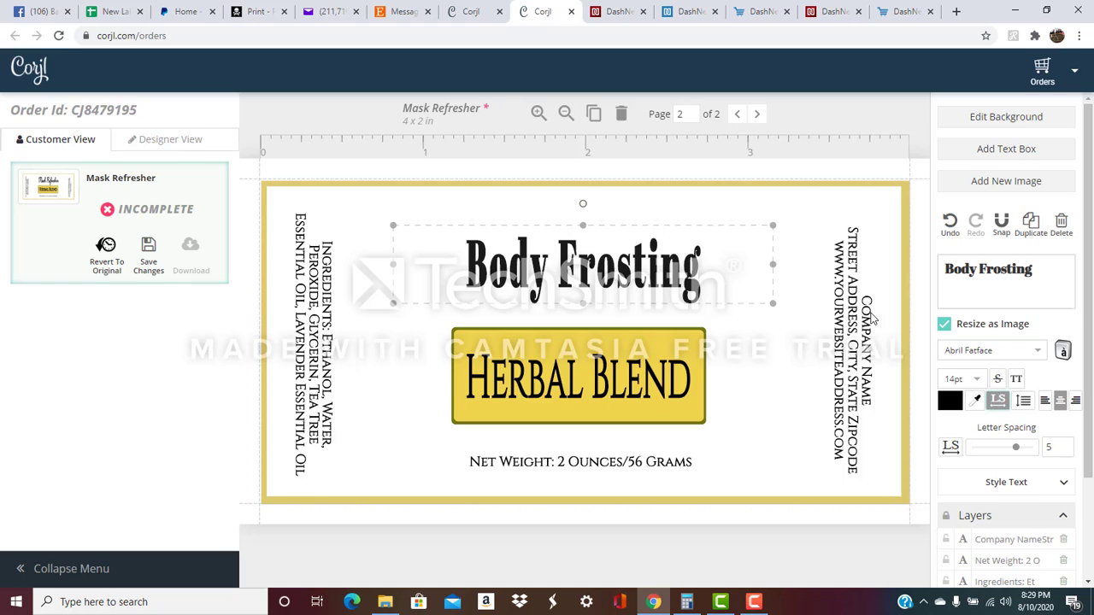
left_click_drag(1044, 269, 936, 269)
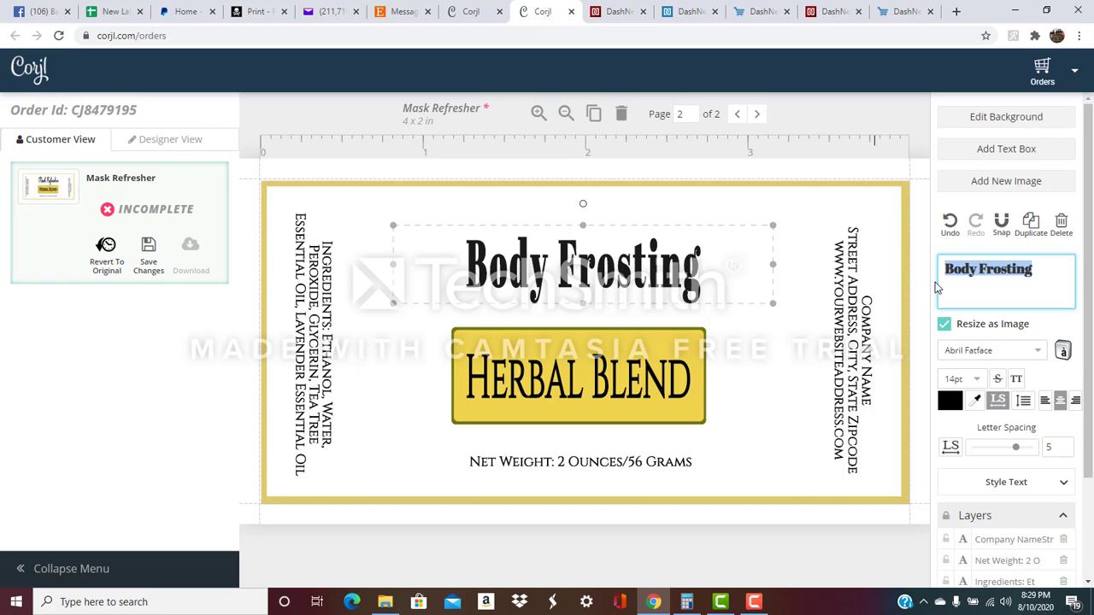
Replace HERBAL BLEND with 'LAVENDER' and 'Aloe Vera Lotion' on two lines.
left_click(693, 389)
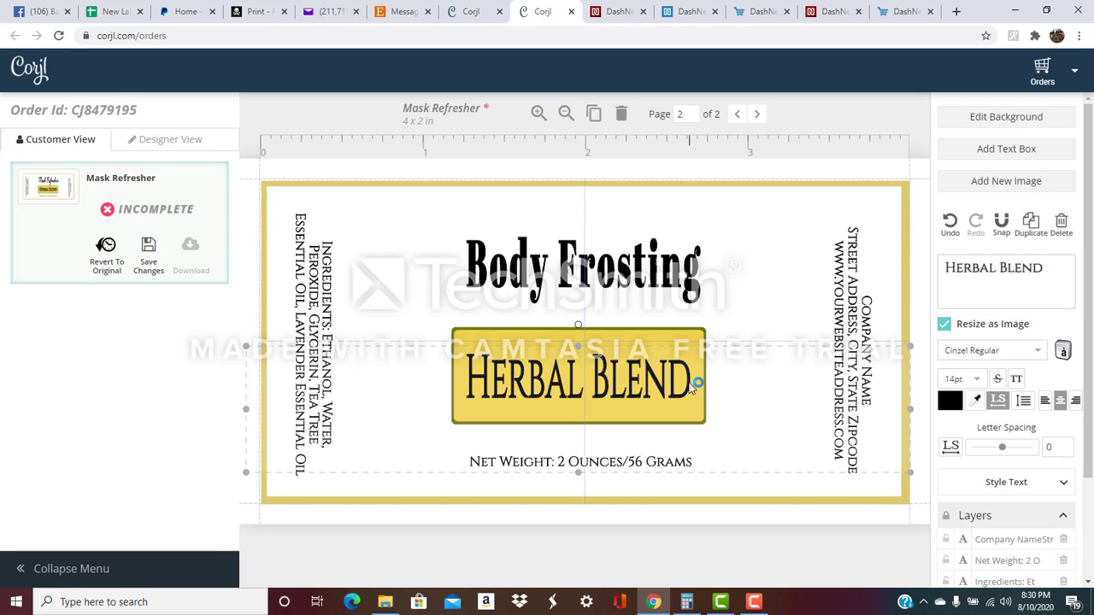
left_click(1048, 268)
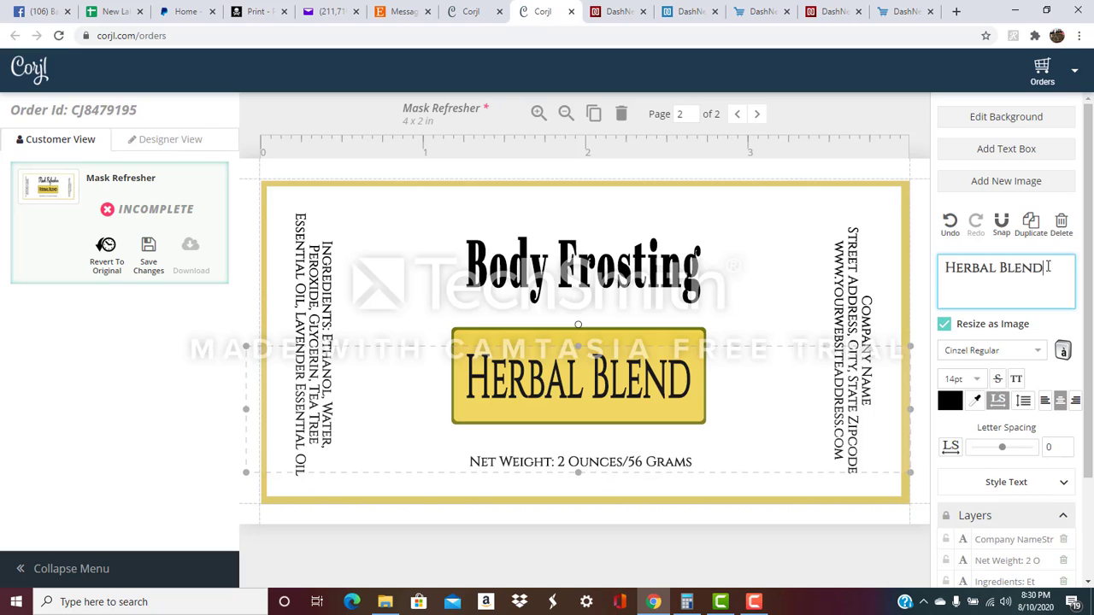
left_click_drag(1048, 268, 914, 267)
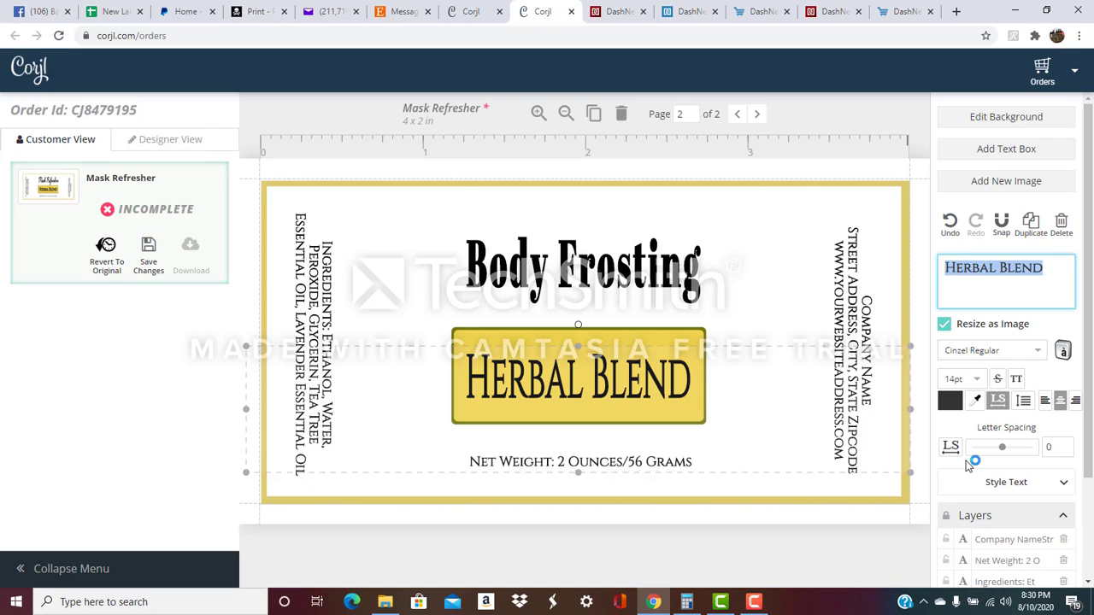
type("LAVENDER")
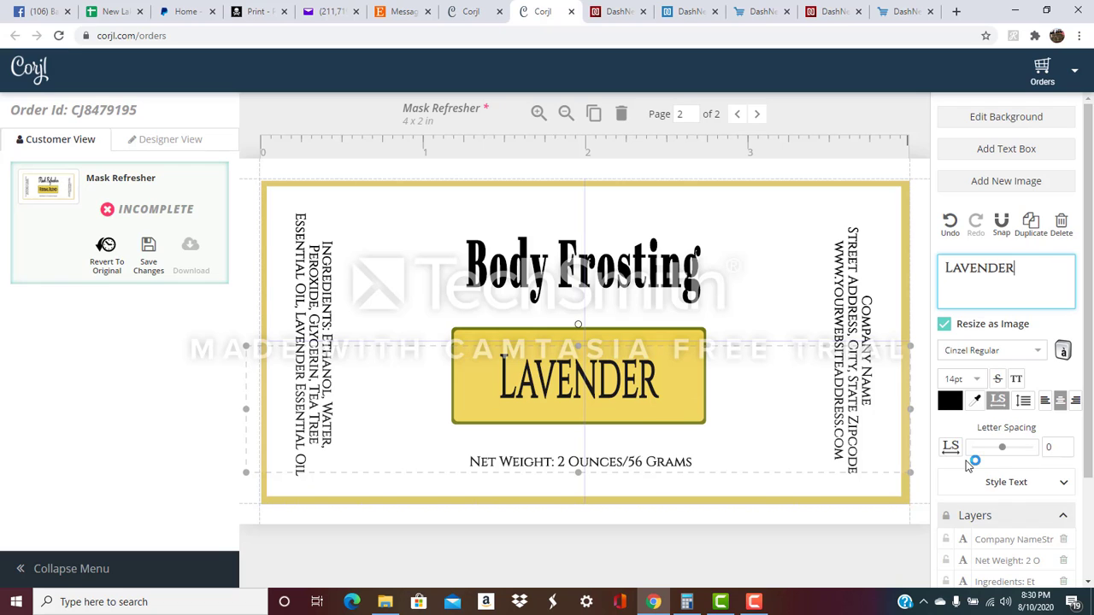
key("Return")
type("Aloe Vera")
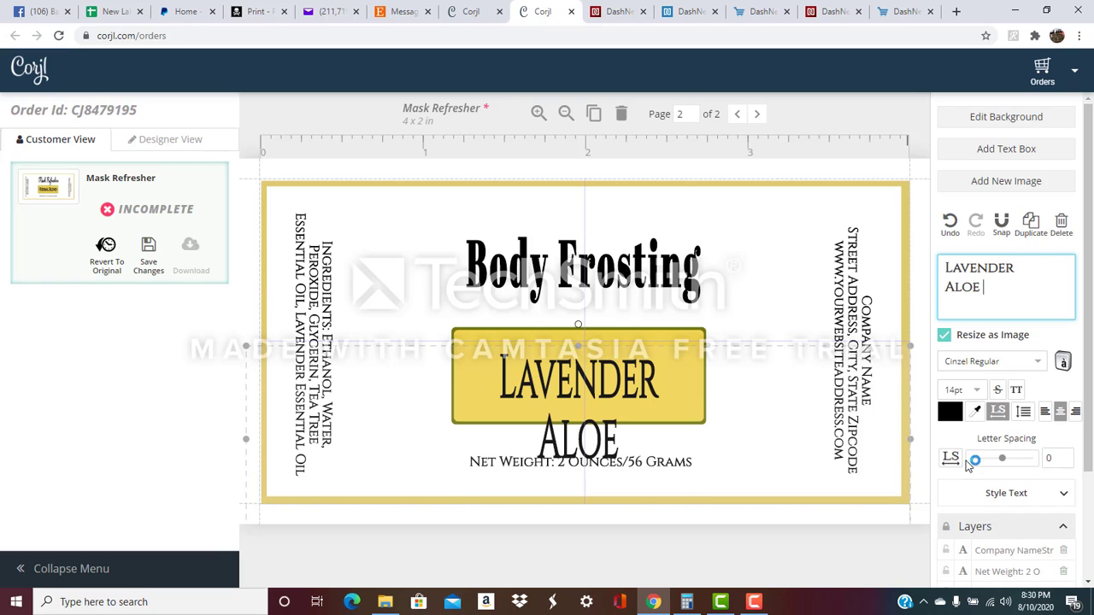
type(" Lotion")
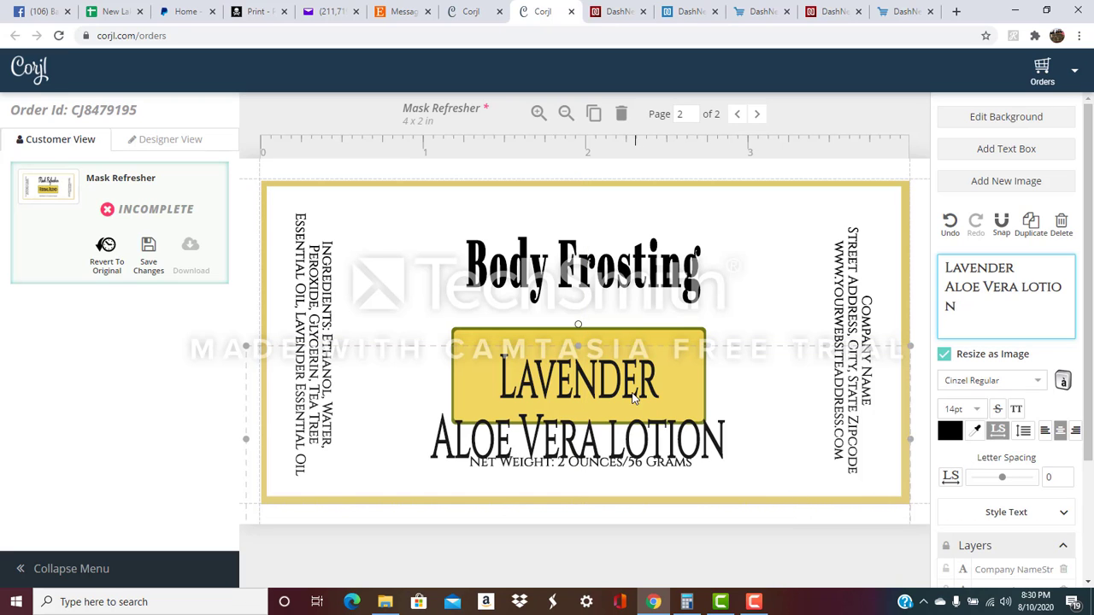
Shrink the product name to 10pt and position it inside the name panel.
left_click_drag(625, 401, 625, 372)
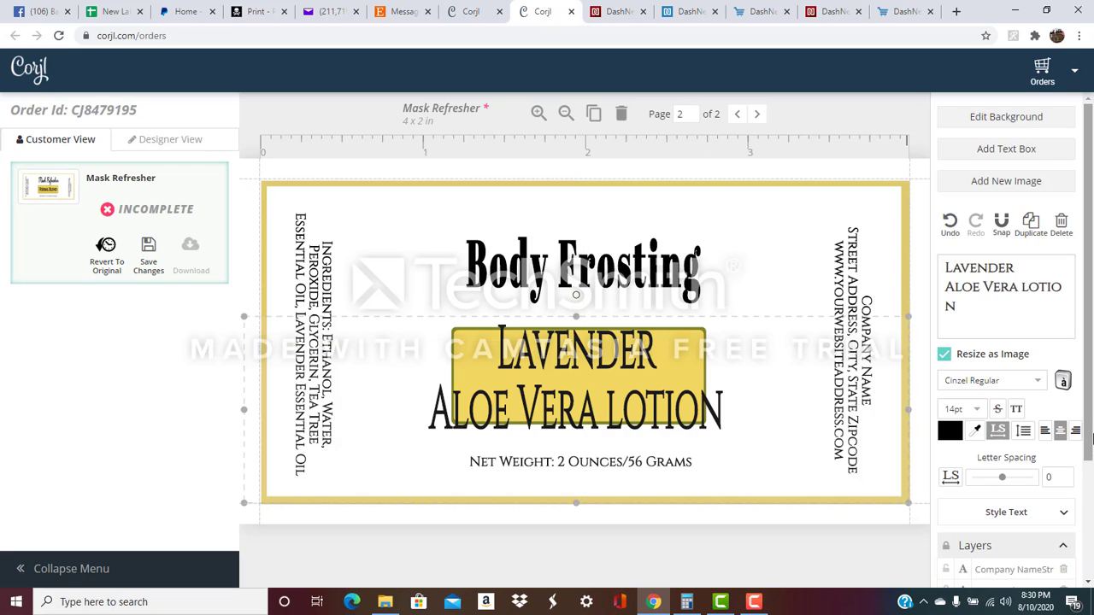
left_click_drag(1089, 450, 1088, 569)
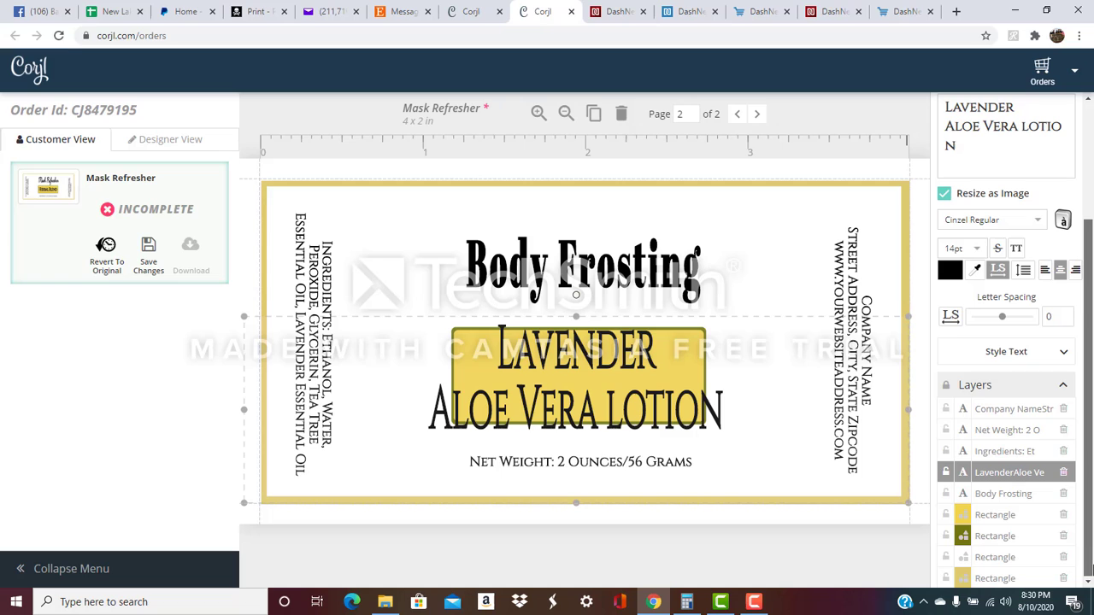
left_click(993, 541)
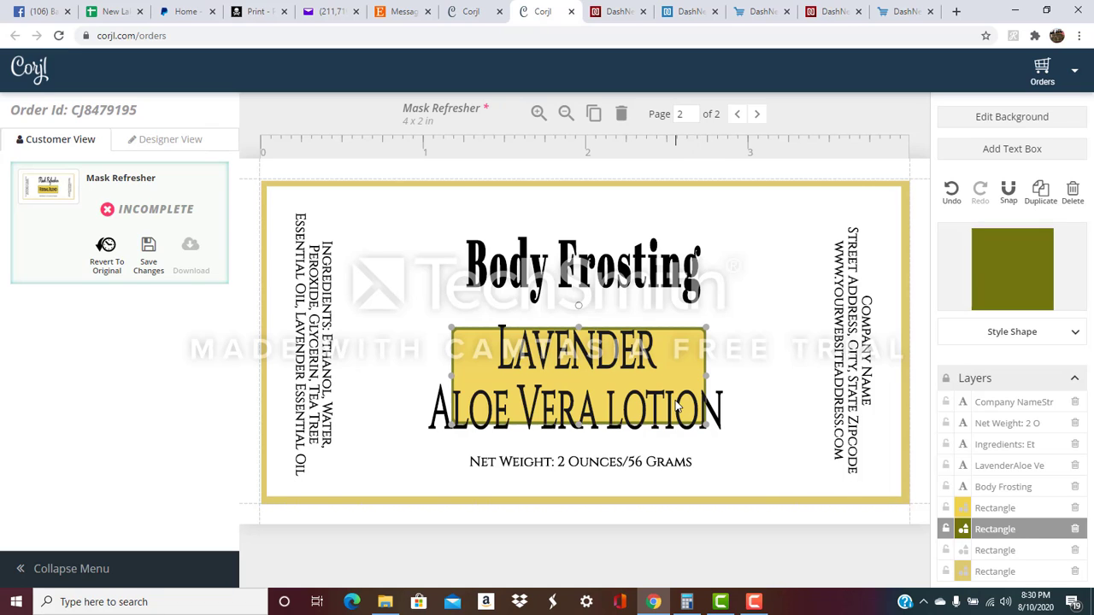
left_click(642, 415)
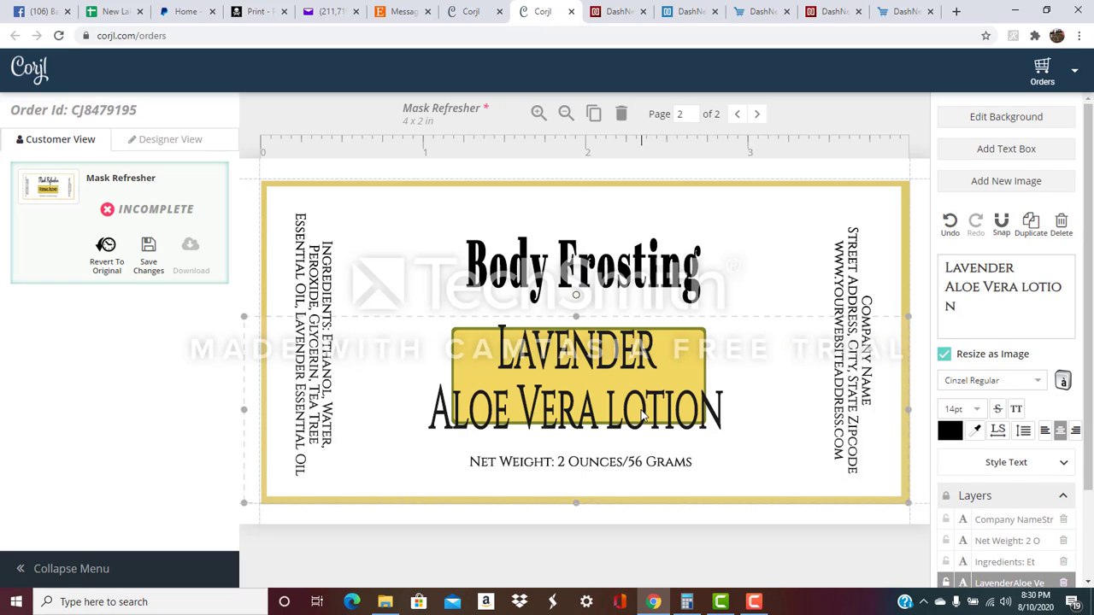
left_click(972, 408)
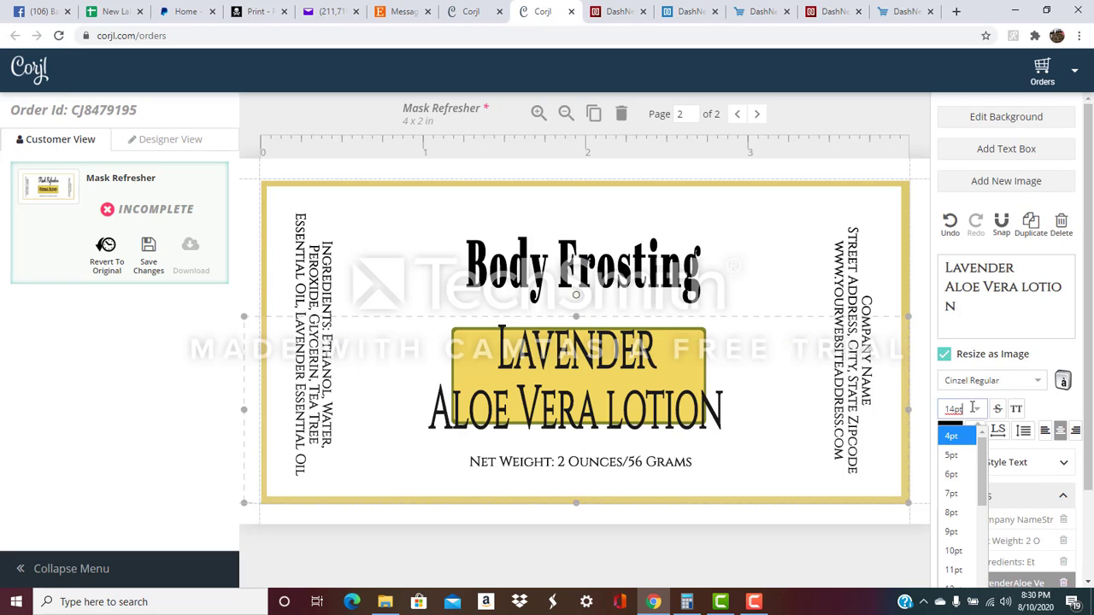
left_click(954, 552)
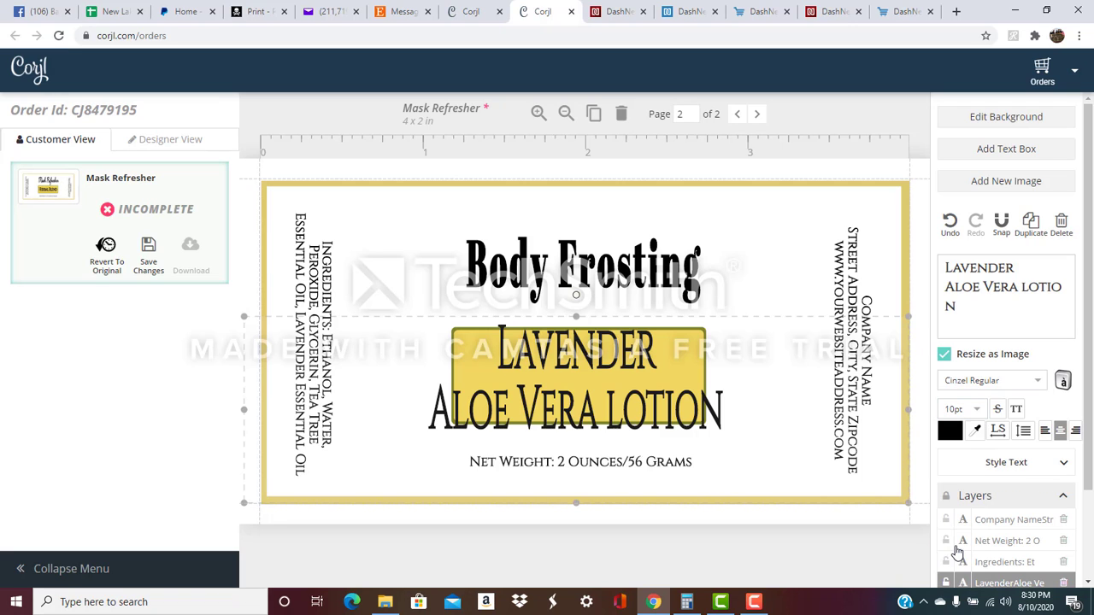
left_click_drag(585, 378, 581, 411)
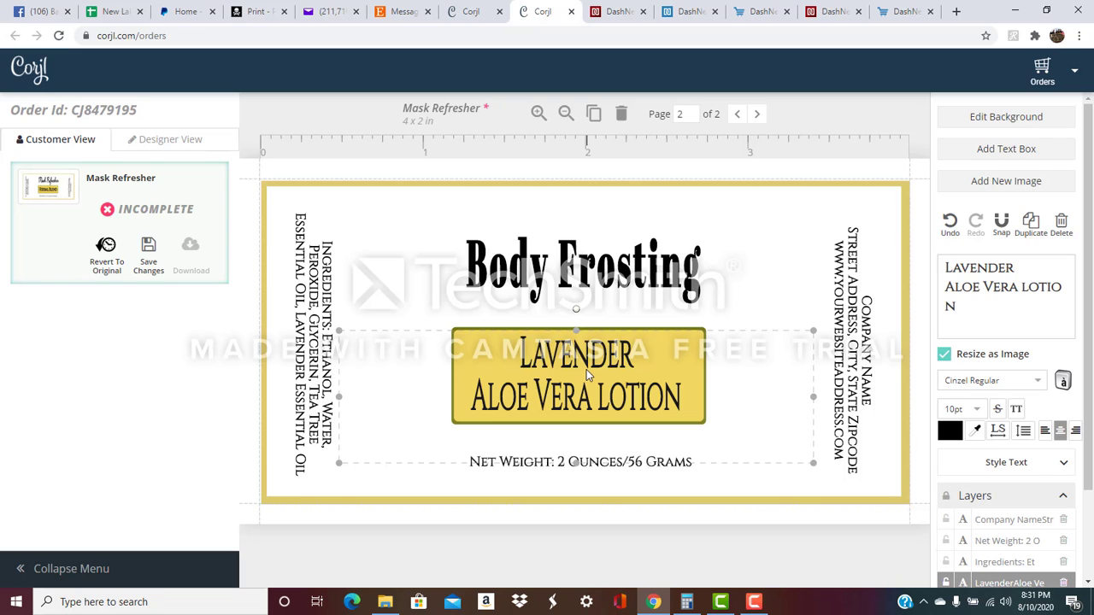
Fill the yellow name panel rectangle with pale lavender #bdafd0.
left_click(740, 307)
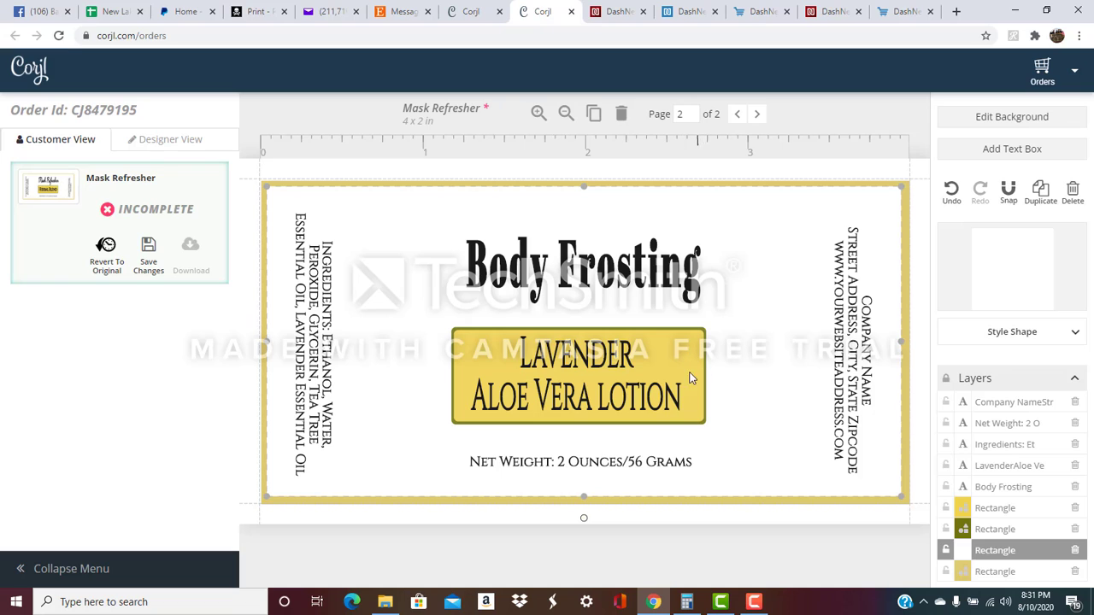
left_click(993, 509)
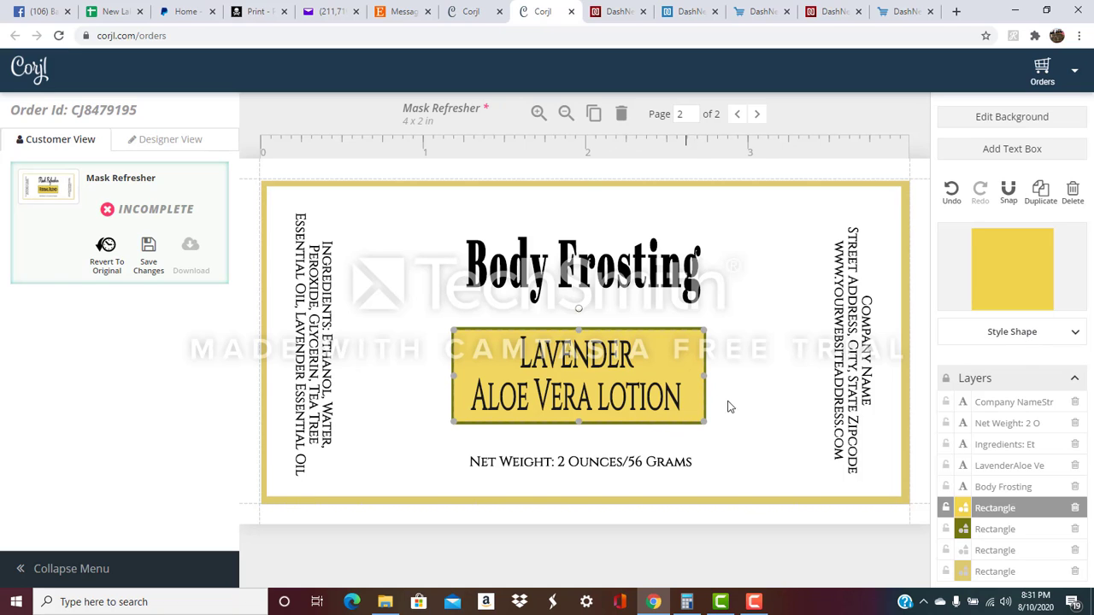
left_click(1075, 336)
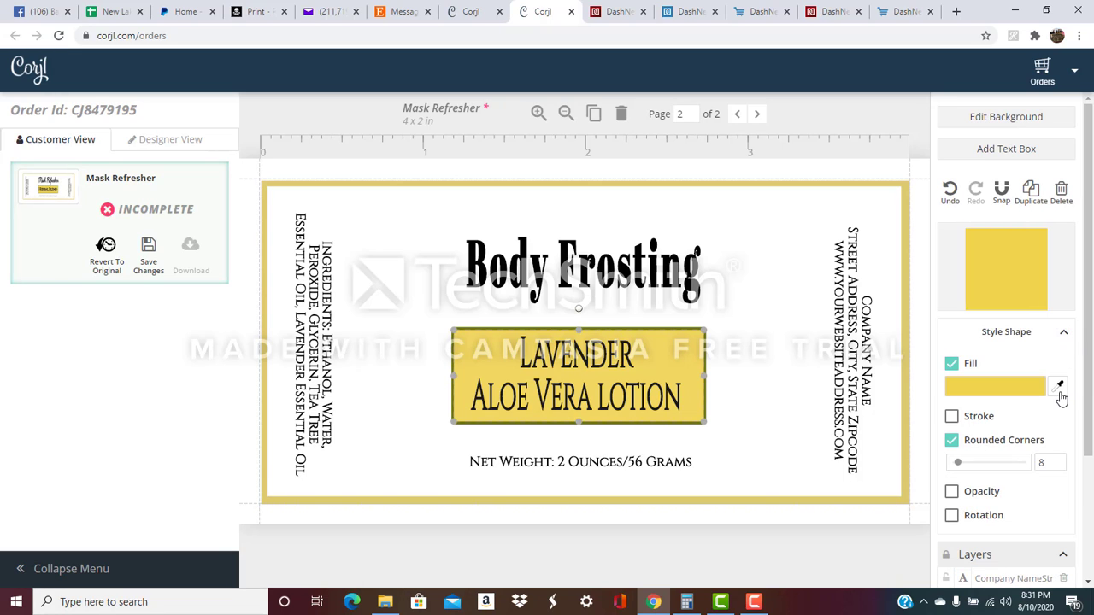
left_click(997, 390)
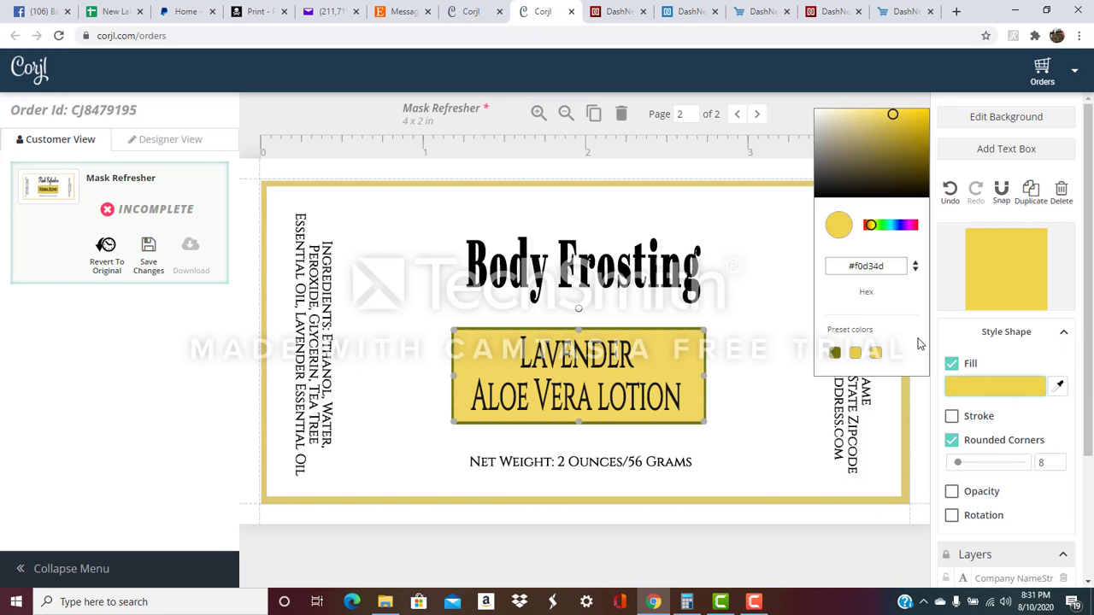
left_click(905, 229)
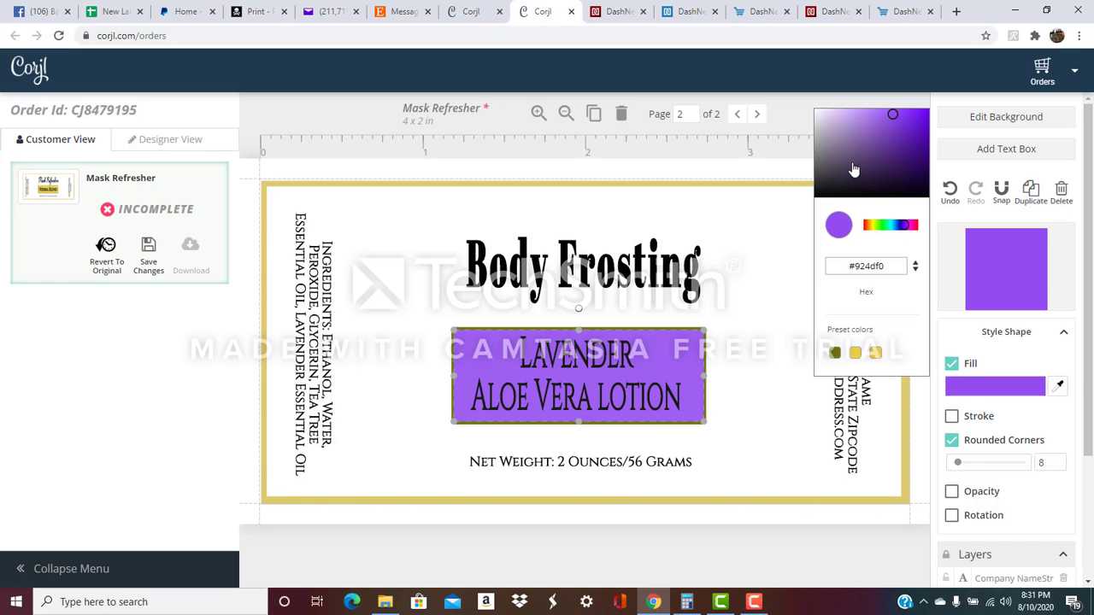
left_click(833, 126)
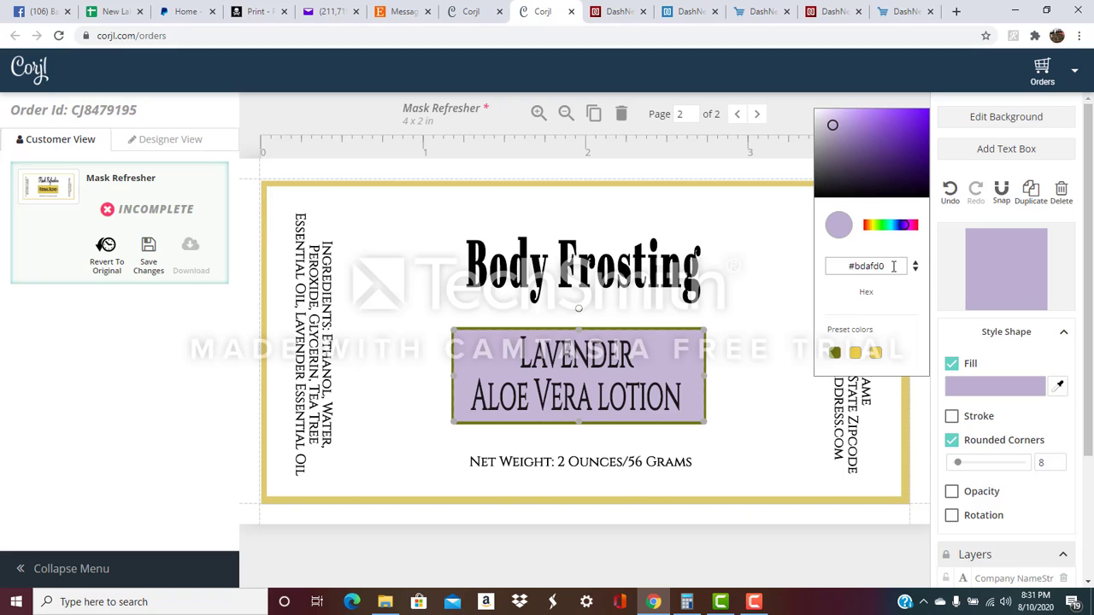
left_click(731, 350)
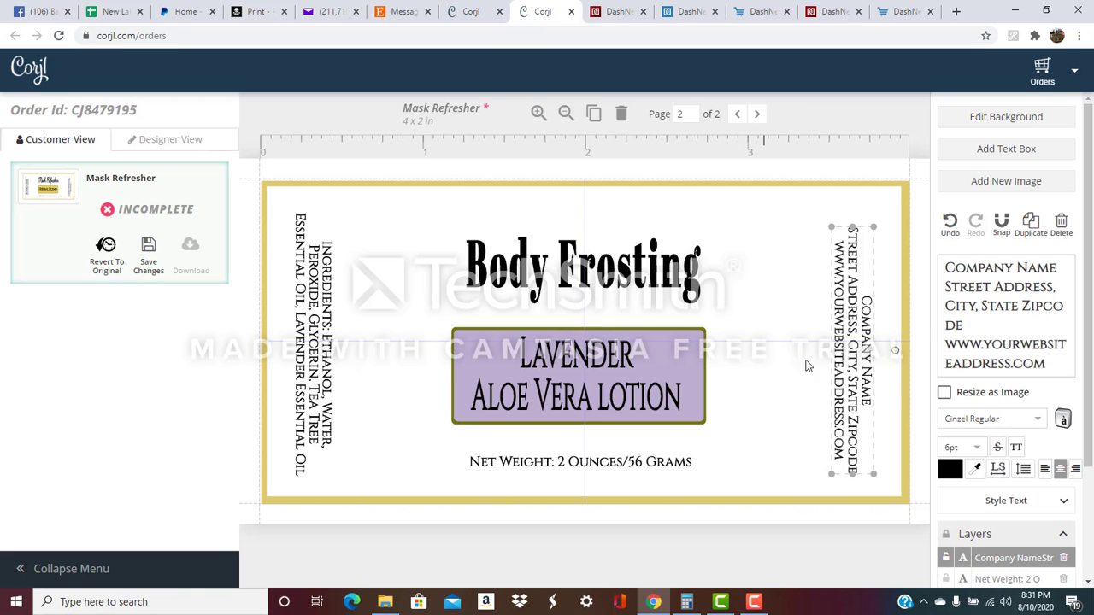
left_click_drag(1089, 435, 1089, 547)
Change the olive panel outline rectangle's fill to deep purple #521076.
left_click(991, 544)
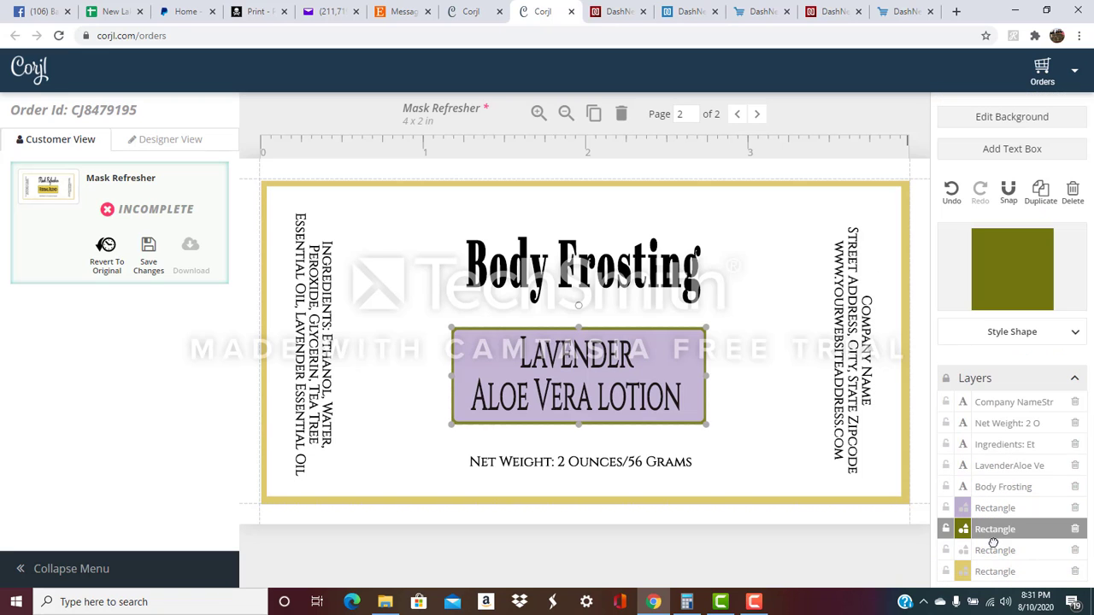
left_click(1012, 335)
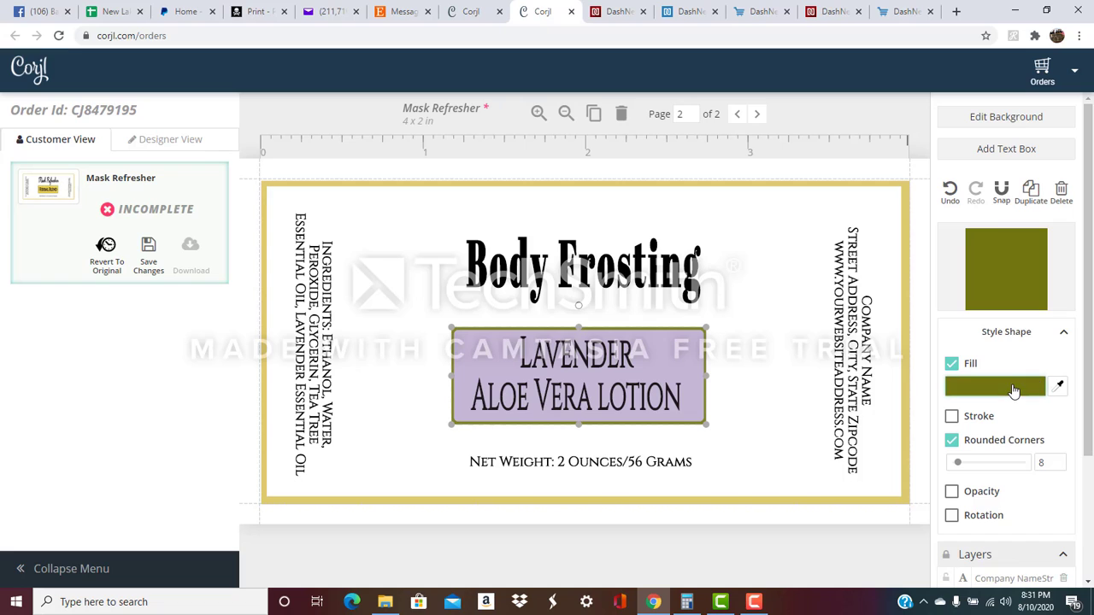
left_click(1013, 389)
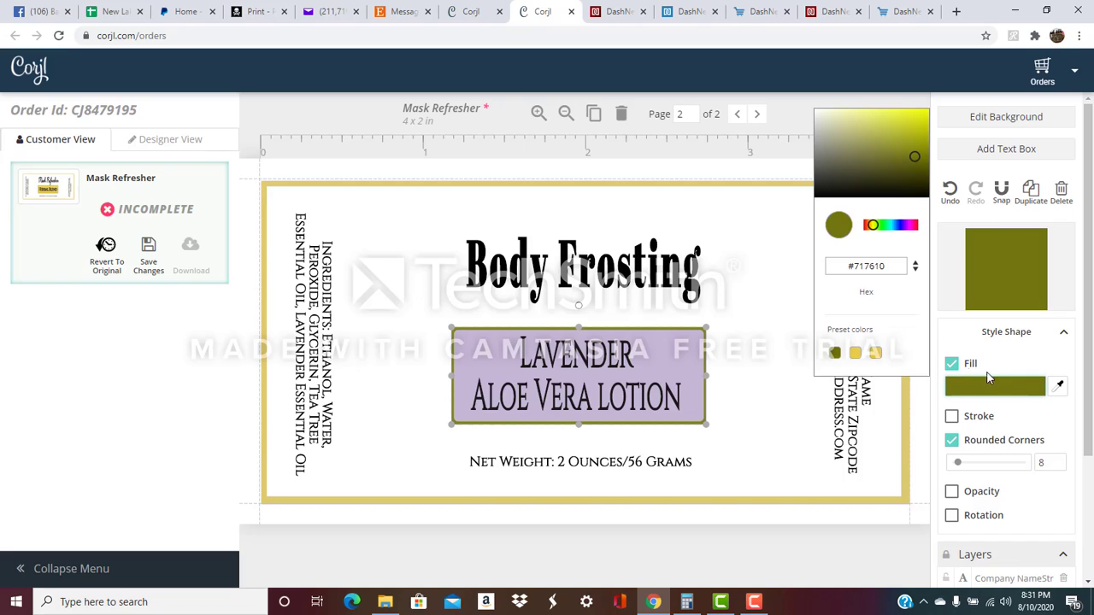
left_click(902, 226)
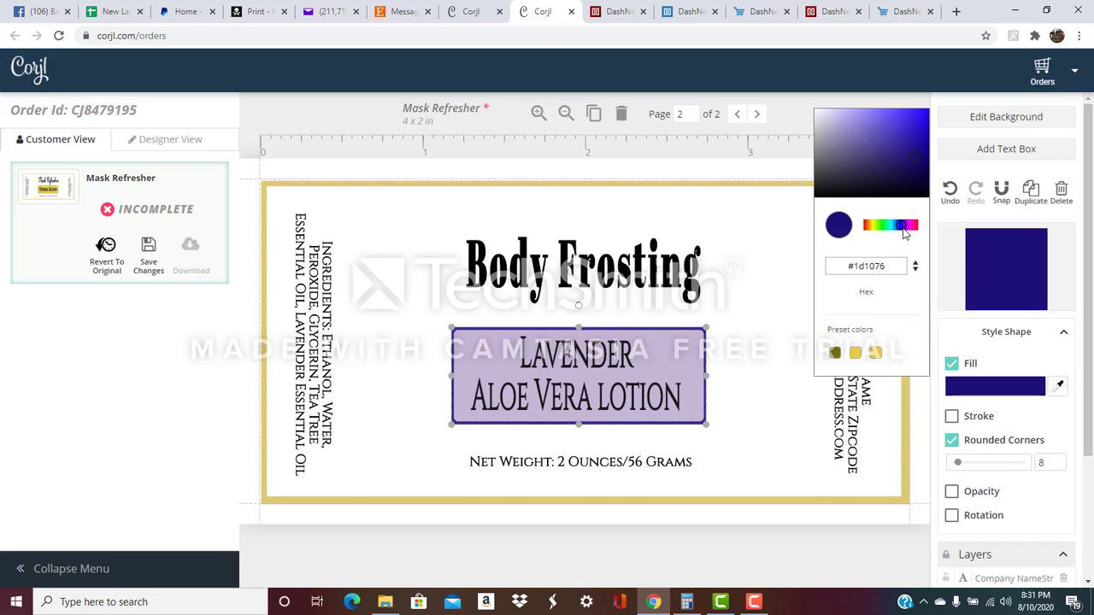
left_click_drag(904, 233, 908, 230)
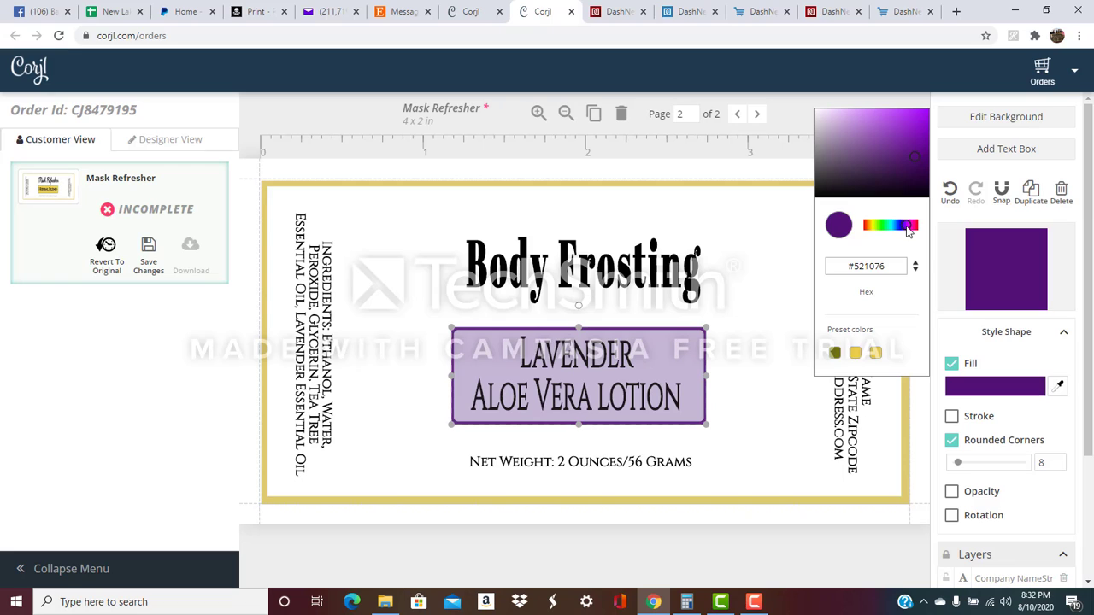
left_click(752, 386)
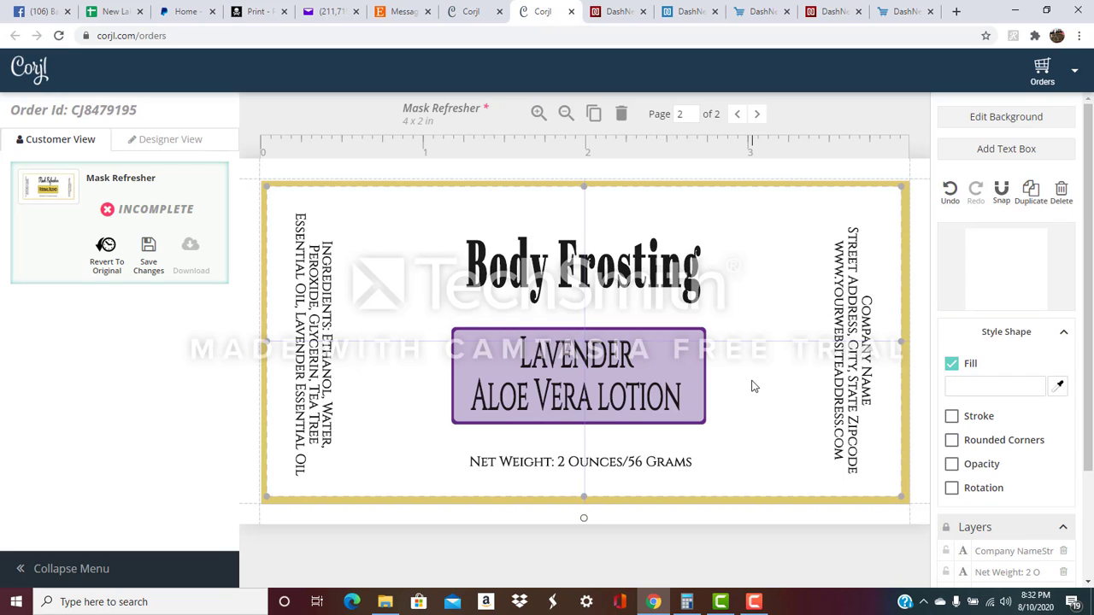
Colour the yellow outer frame purple (#9771ae) by sampling the panel's purple with the eyedropper.
left_click(860, 184)
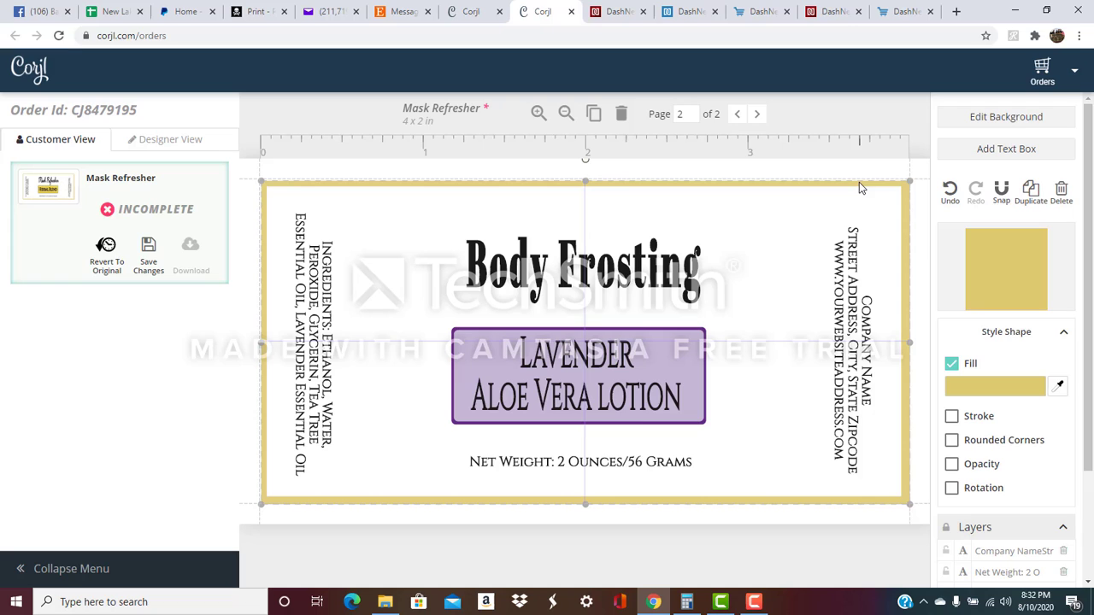
left_click(1013, 340)
left_click(1008, 333)
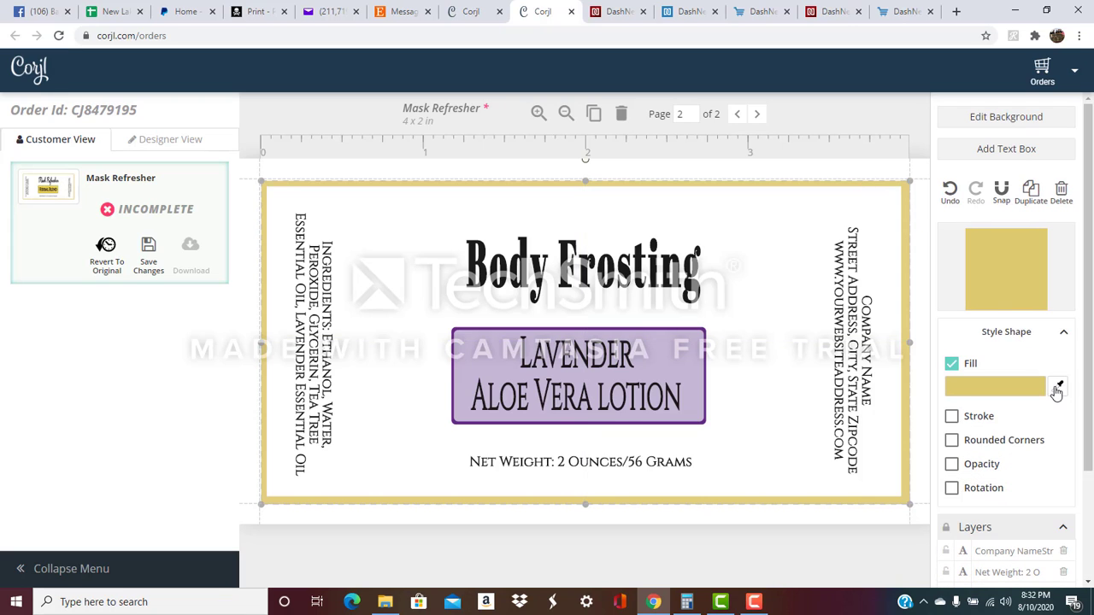
left_click(1057, 387)
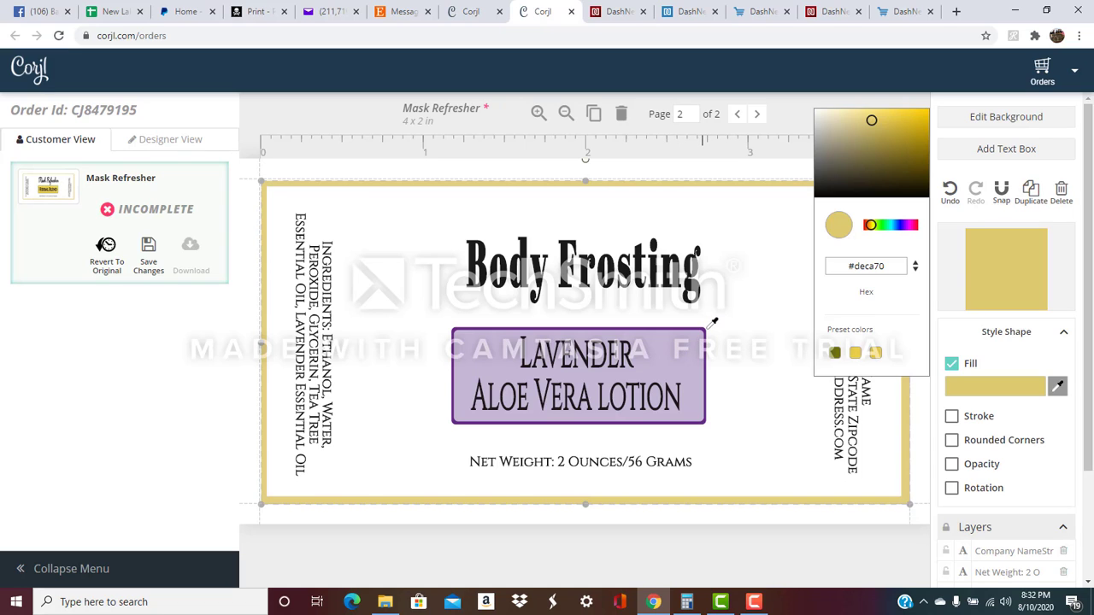
left_click(707, 327)
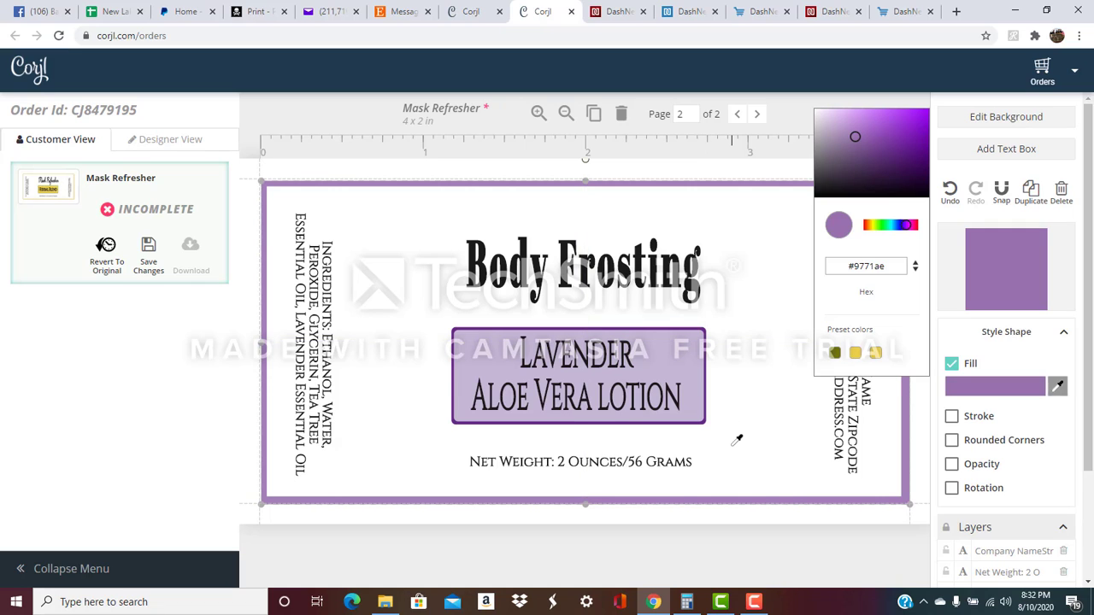
key("Escape")
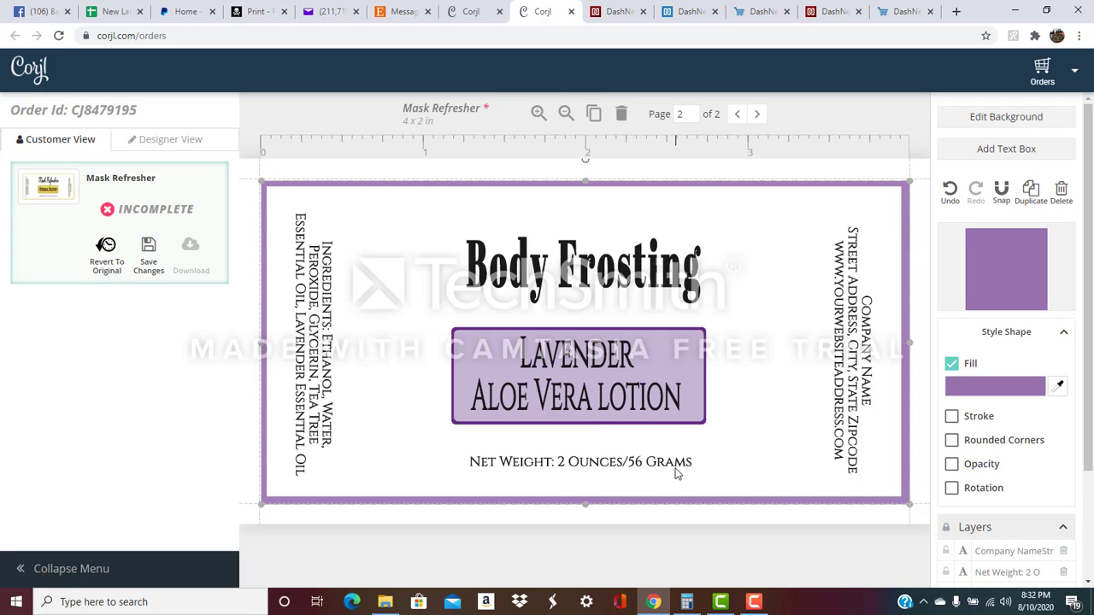
Nudge the Net Weight line and the two-rectangle purple name box lower on the label.
left_click(622, 468)
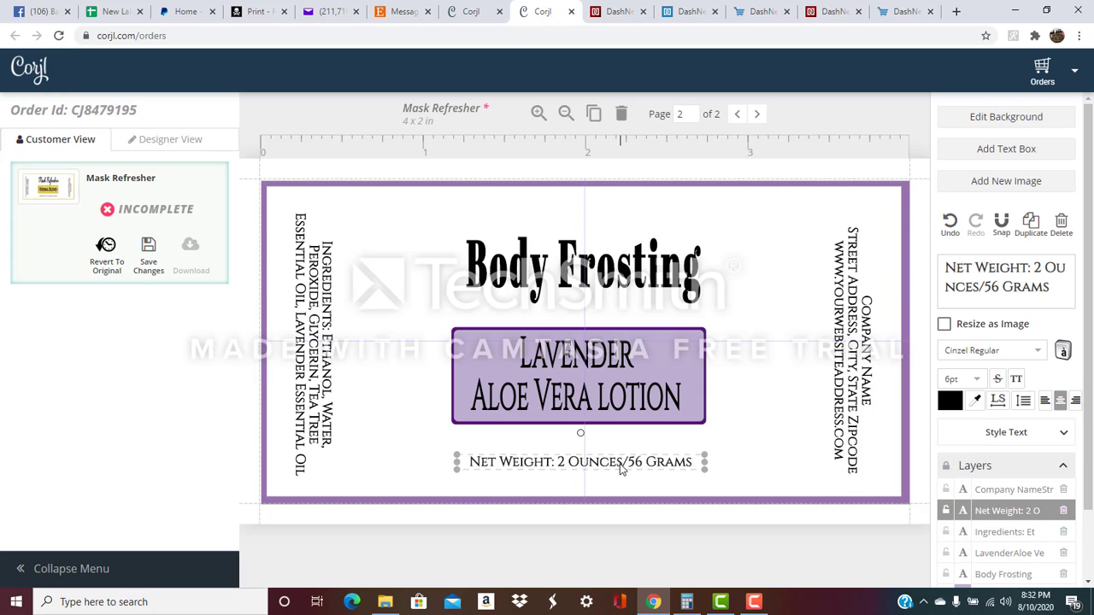
key("Down")
key("Down")
key("Down")
key("Down")
key("Down")
key("Down")
key("Down")
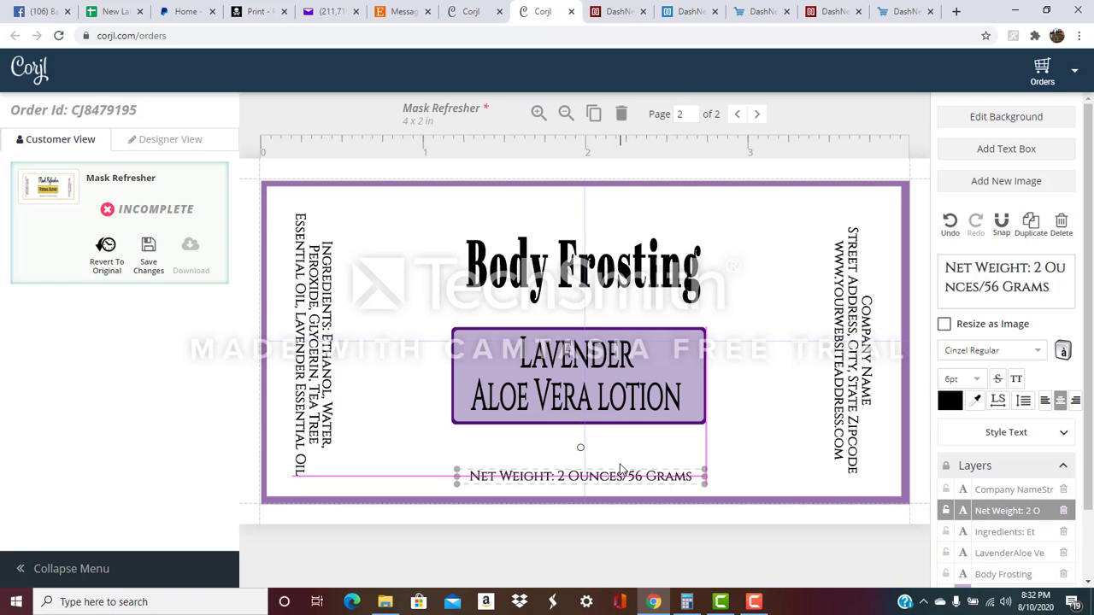
key("Down")
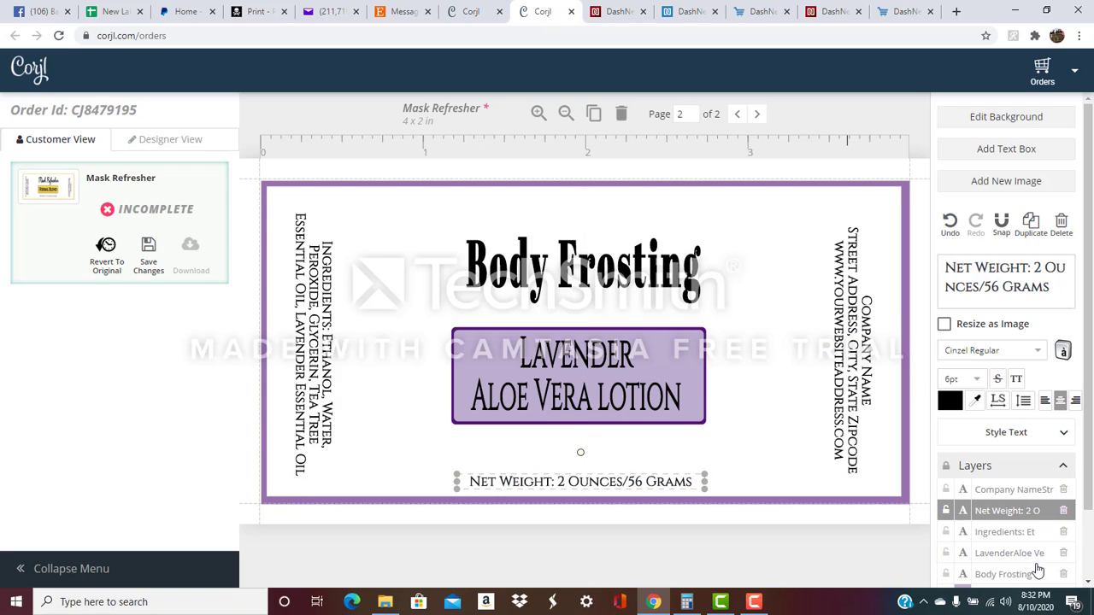
scroll(1092, 476, "down", 1)
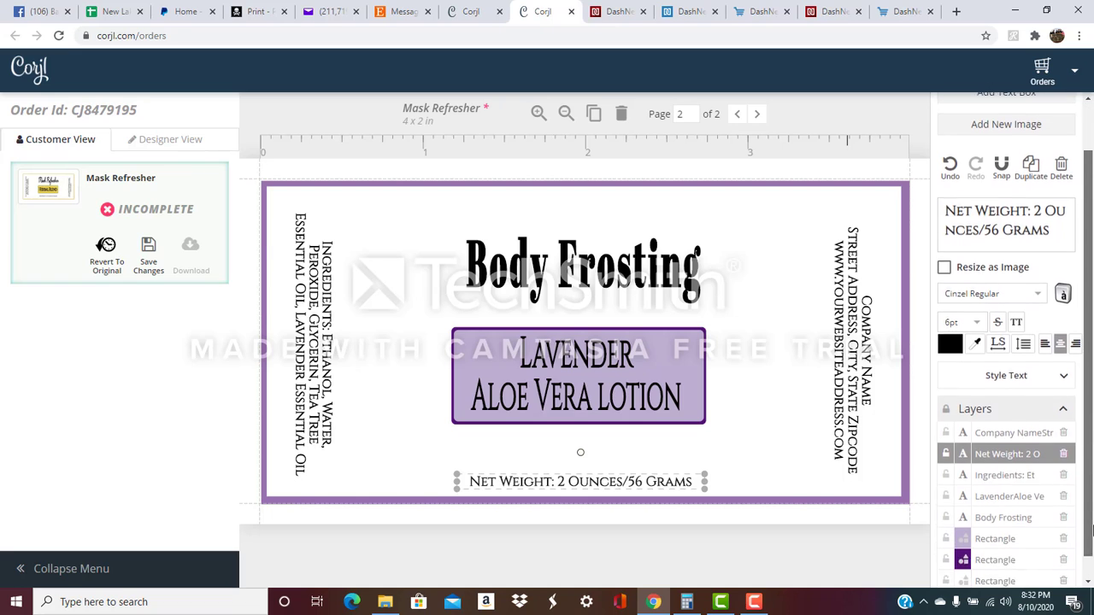
left_click(1003, 516)
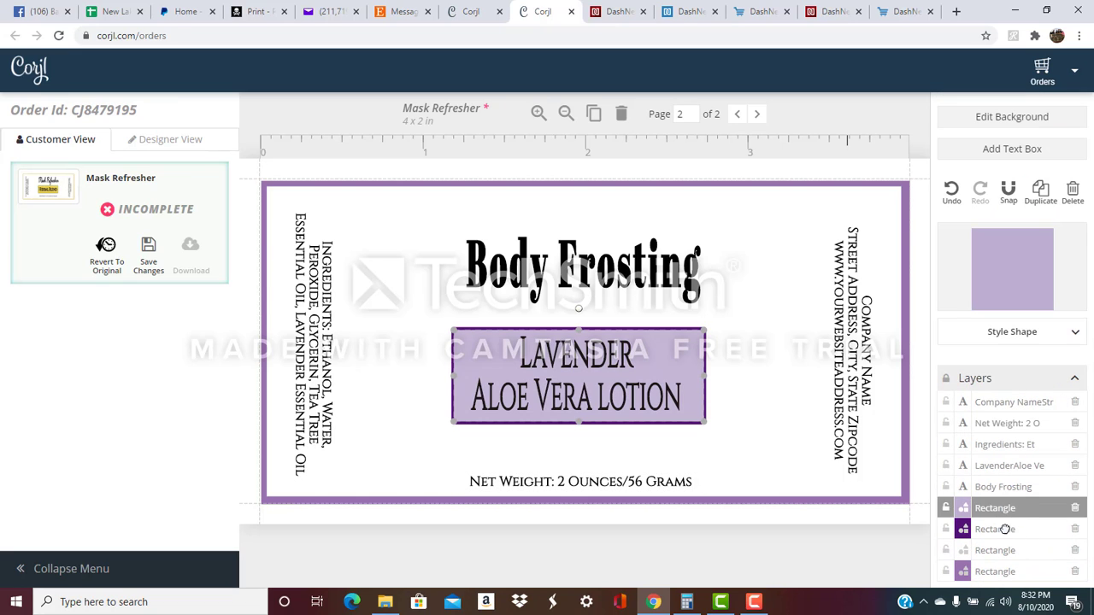
left_click(1007, 531, "shift")
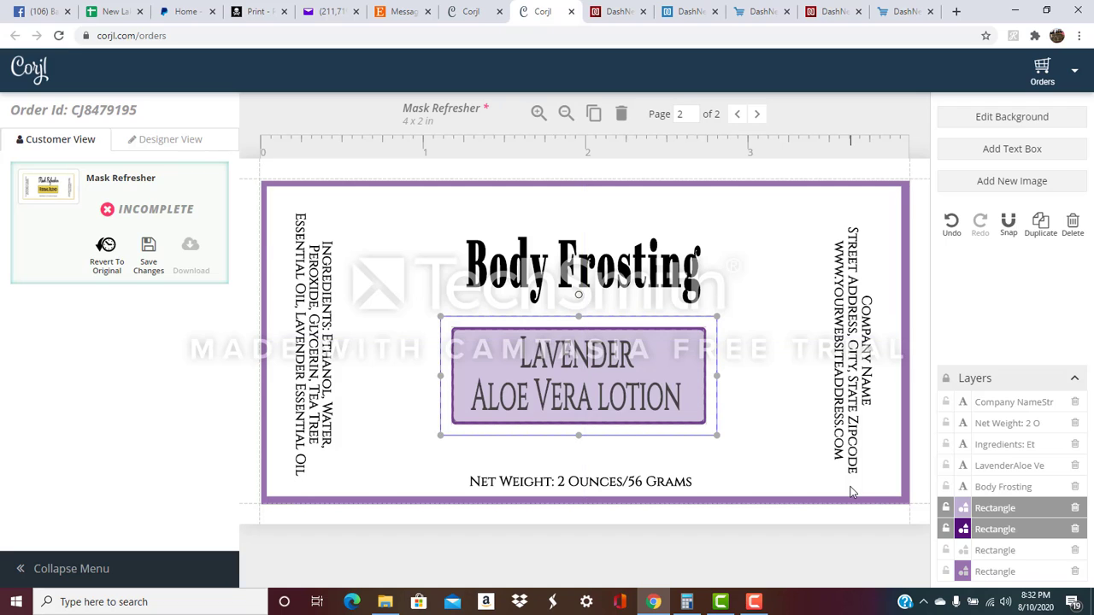
key("Down")
key("Down")
key("Down")
key("Down")
key("Down")
key("Down")
key("Down")
key("Down")
key("Down")
key("Down")
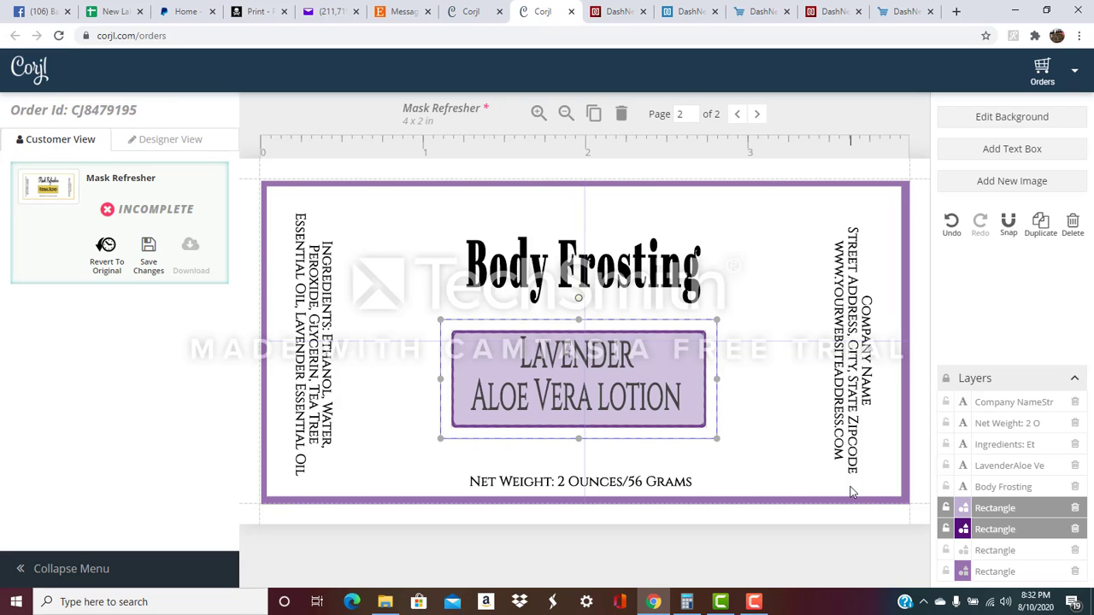
key("Down")
key("Down")
key("Down")
key("Down")
key("Down")
key("Down")
key("Down")
key("Down")
key("Down")
key("Down")
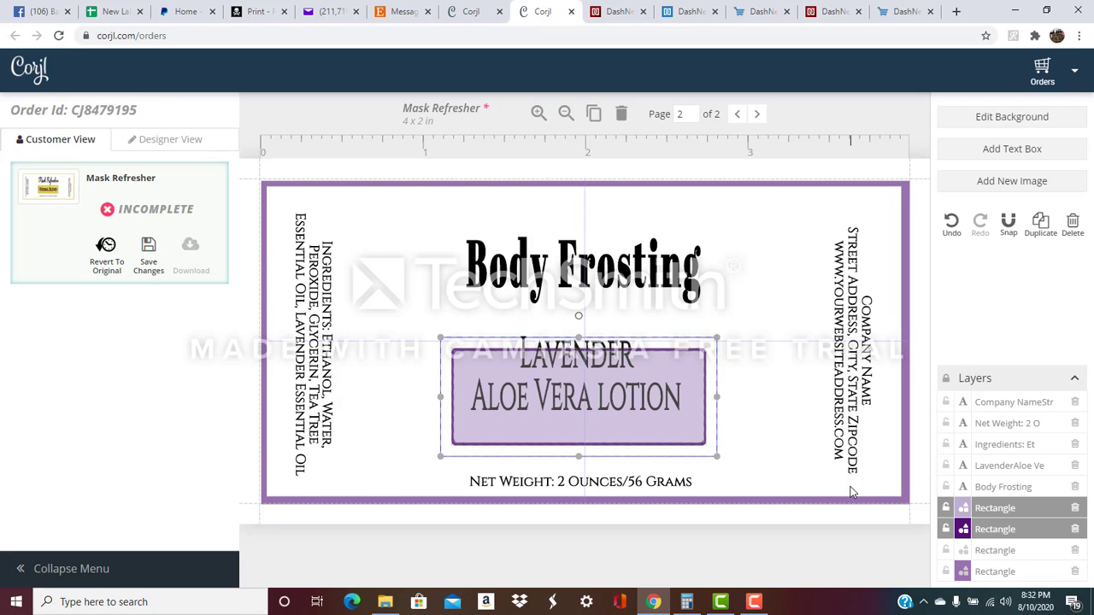
key("Down")
key("Down")
key("Down")
key("Down")
key("Down")
key("Down")
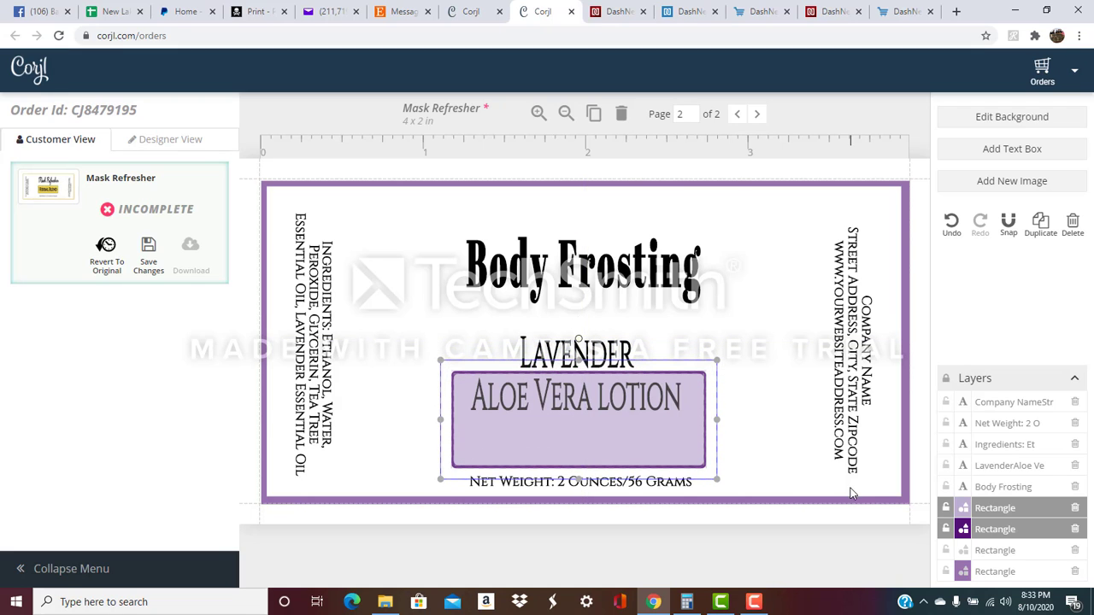
Lower and centre the Lavender Aloe Vera lotion text, then lower the Body Frosting title.
left_click(616, 353)
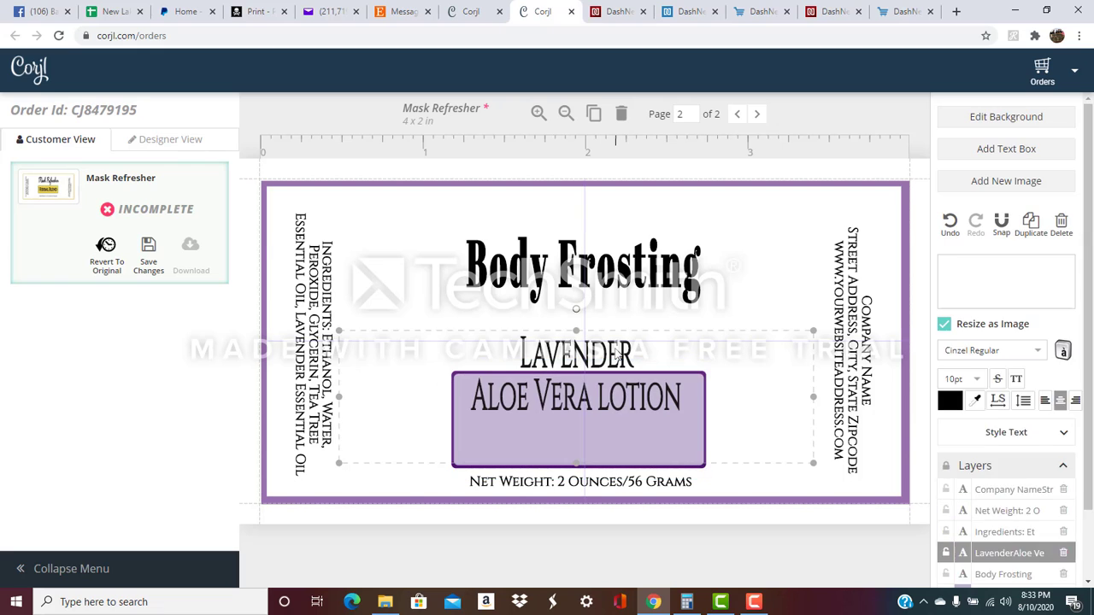
key("Down")
key("Down")
key("Down")
key("Down")
key("Down")
key("Down")
key("Down")
key("Down")
key("Down")
key("Down")
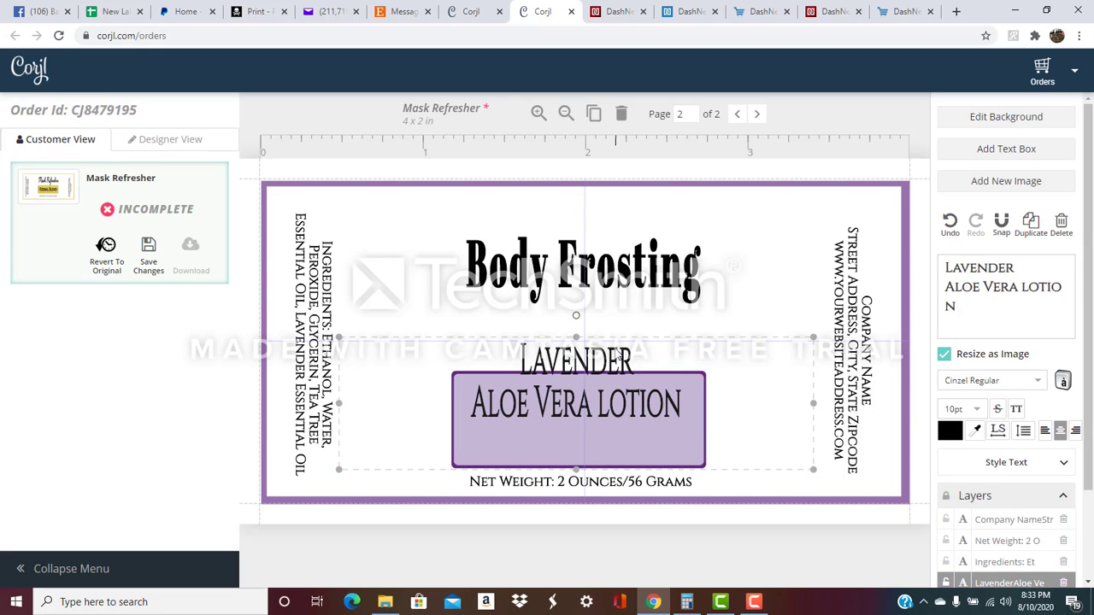
key("Down")
key("Down")
key("Down")
key("Down")
key("Down")
key("Down")
key("Down")
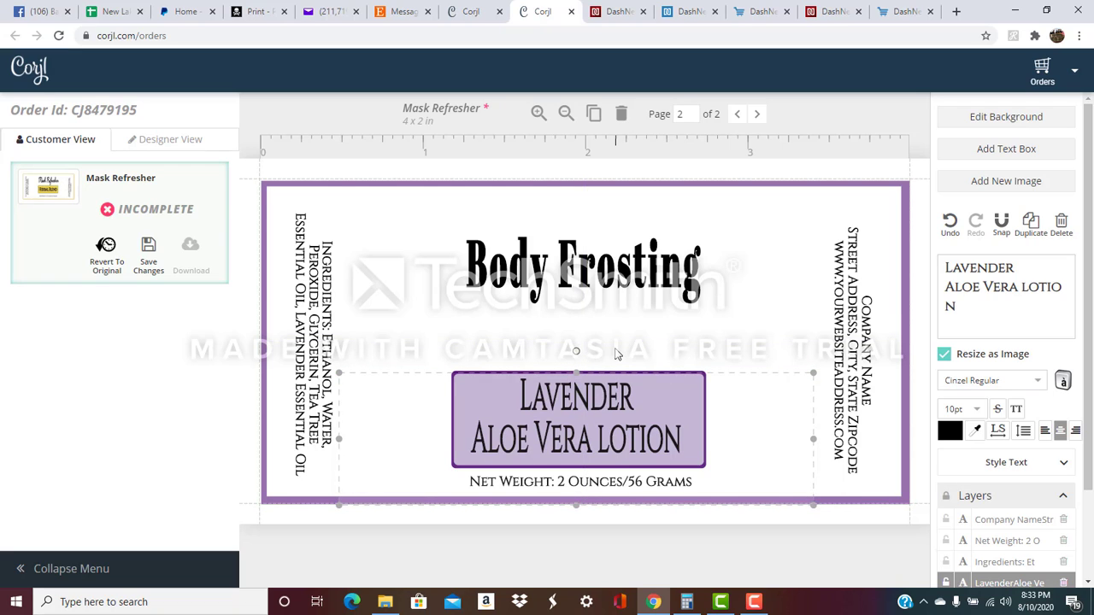
key("Down")
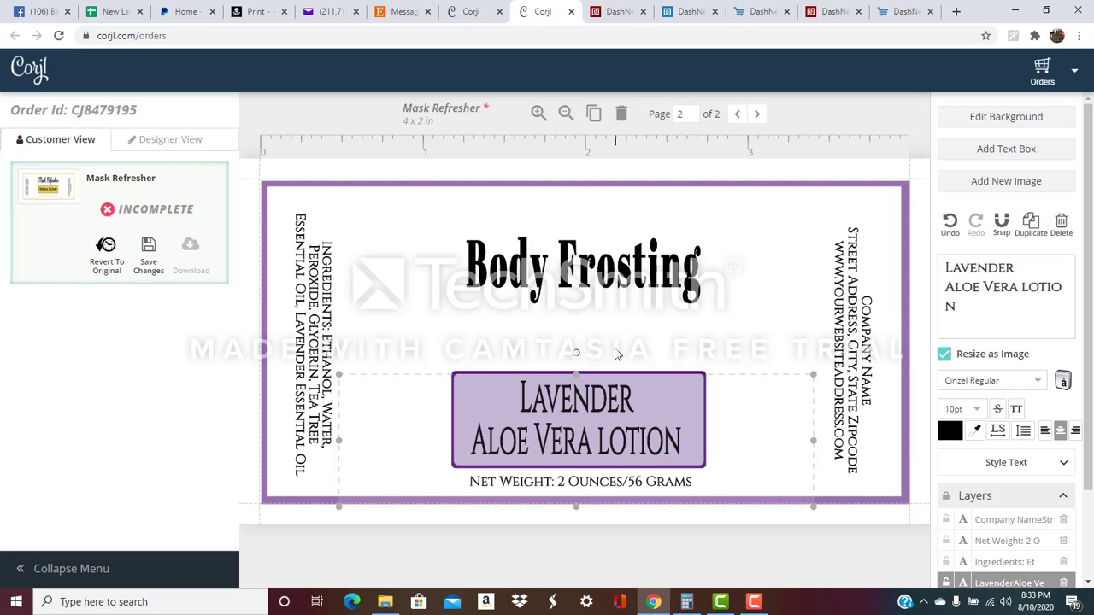
key("Right")
key("Right")
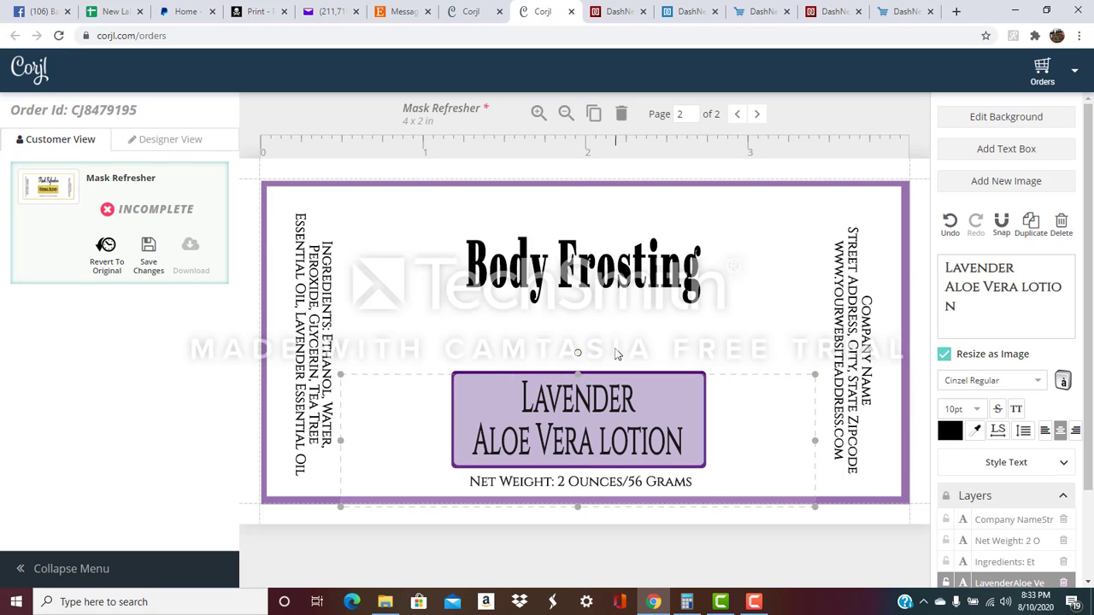
key("Right")
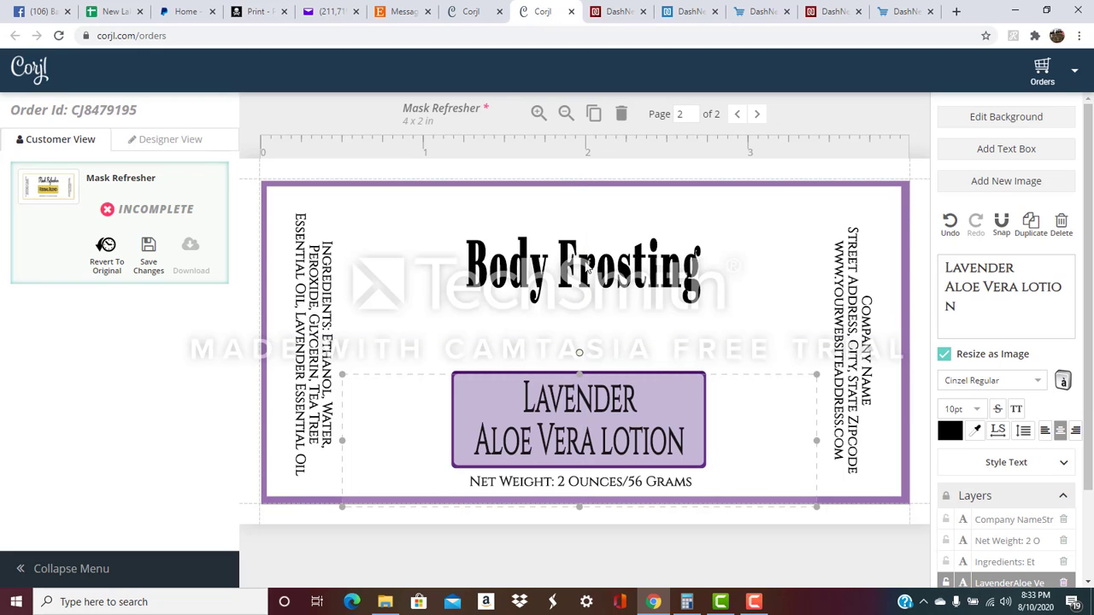
left_click(587, 271)
key("Down")
key("Down")
key("Down")
key("Down")
key("Down")
key("Down")
key("Down")
key("Down")
key("Down")
key("Down")
key("Down")
key("Down")
key("Down")
key("Down")
key("Down")
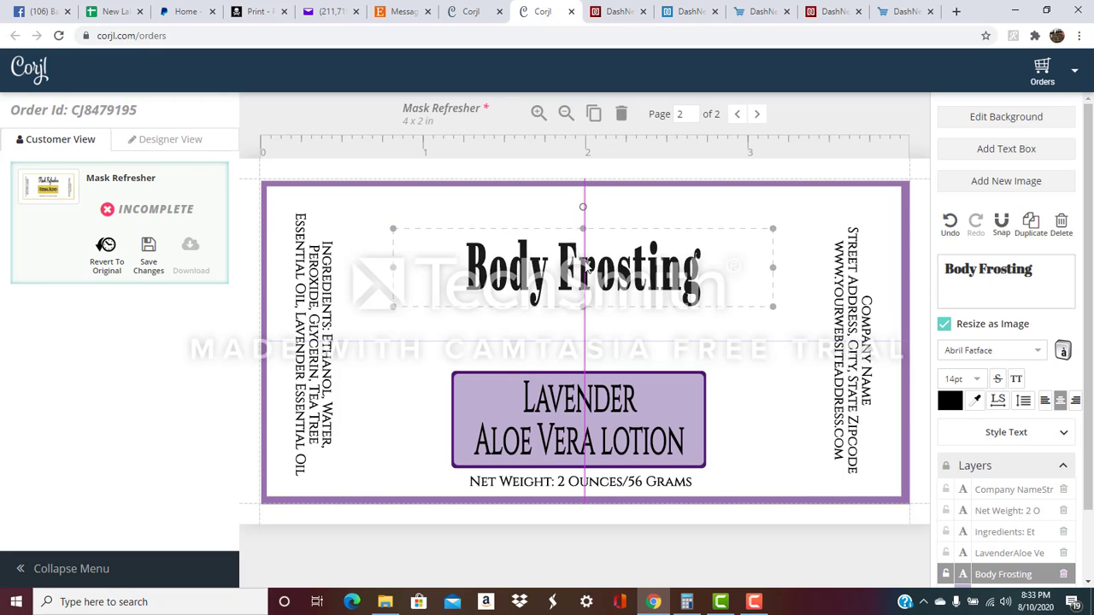
key("Down")
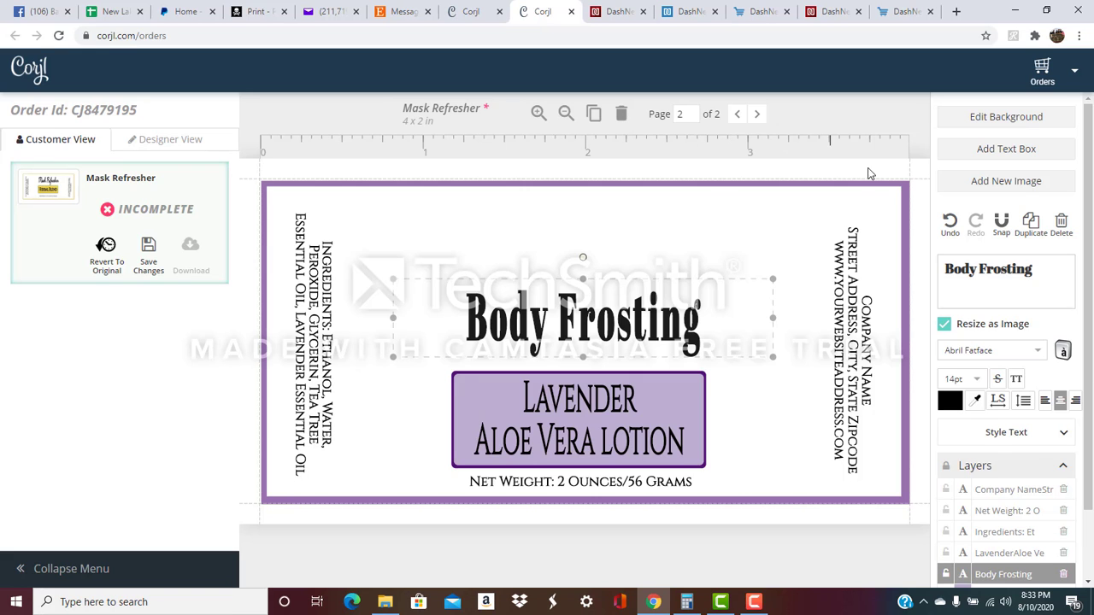
Upload 'logo bath divas' from NaturalCottage > Photos > BathDivas and place it on the label.
left_click(1006, 181)
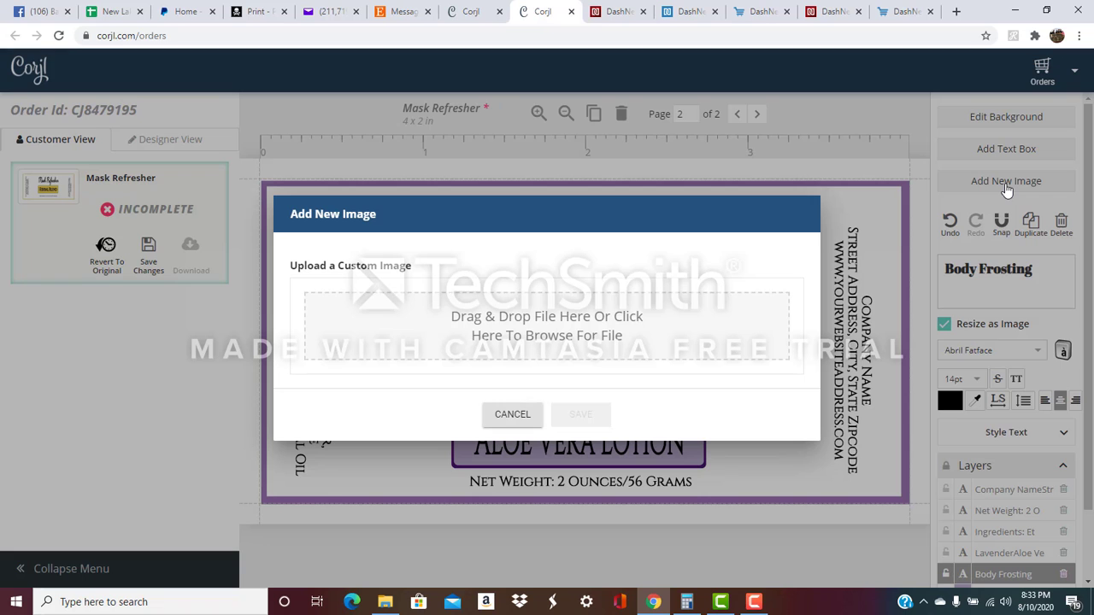
left_click(527, 335)
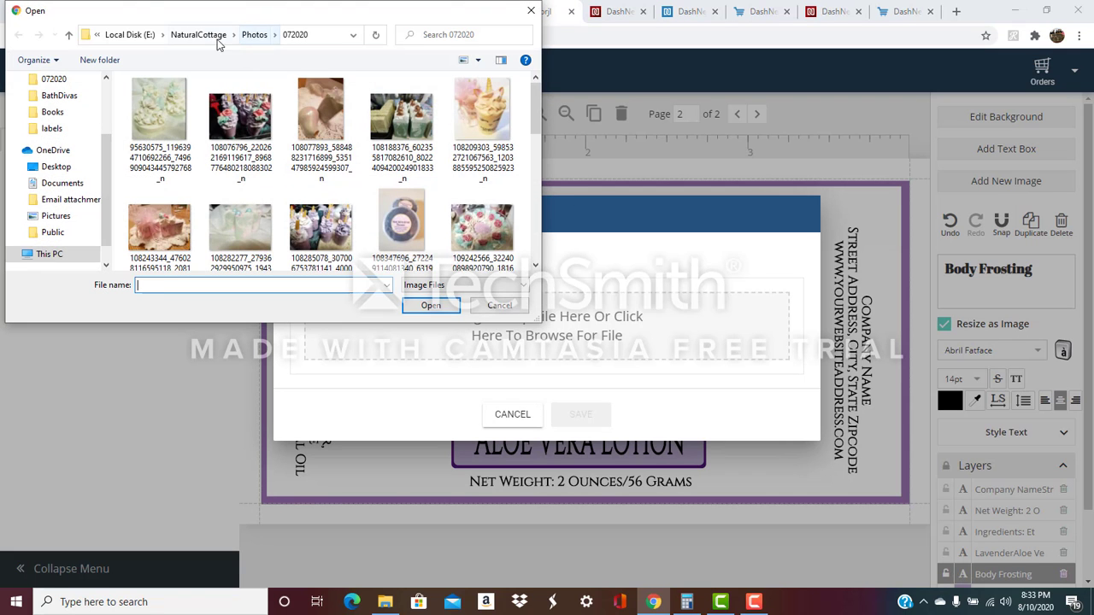
left_click(203, 41)
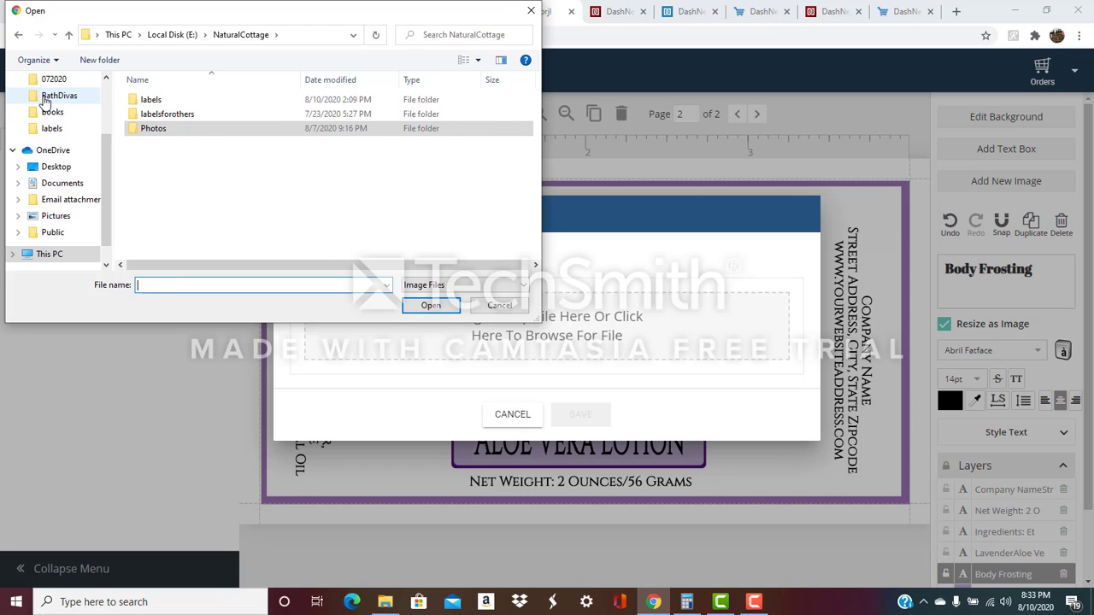
left_click(45, 98)
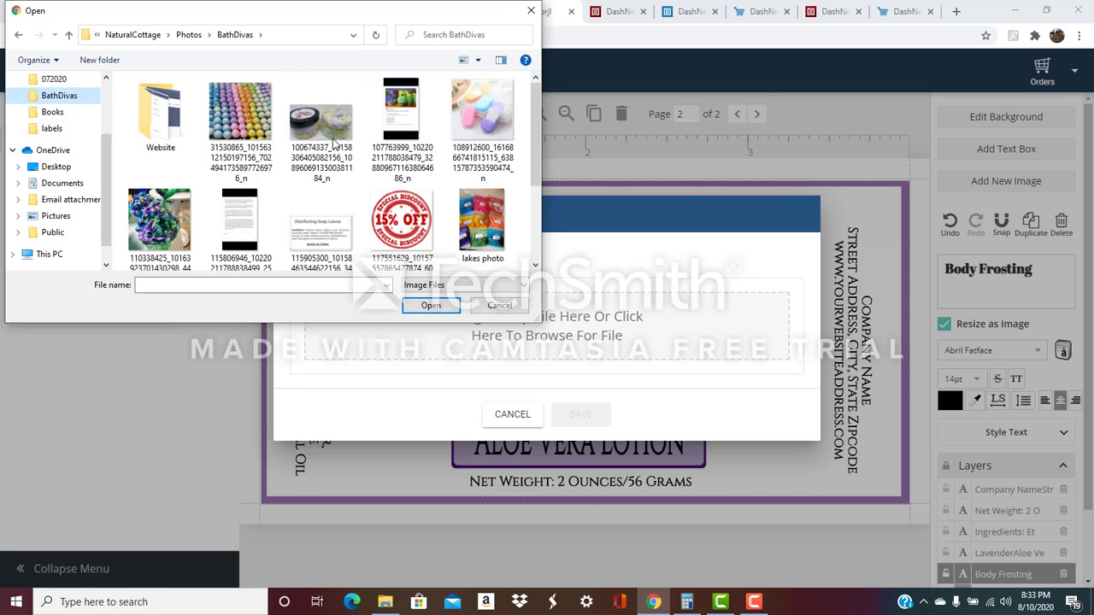
scroll(335, 141, "down", 3)
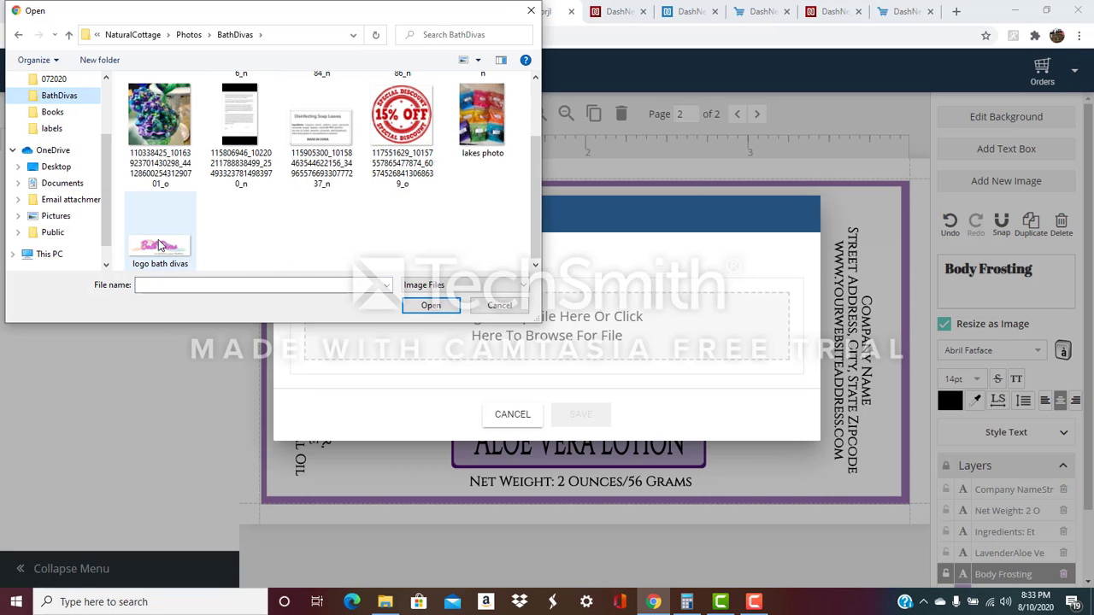
double_click(160, 245)
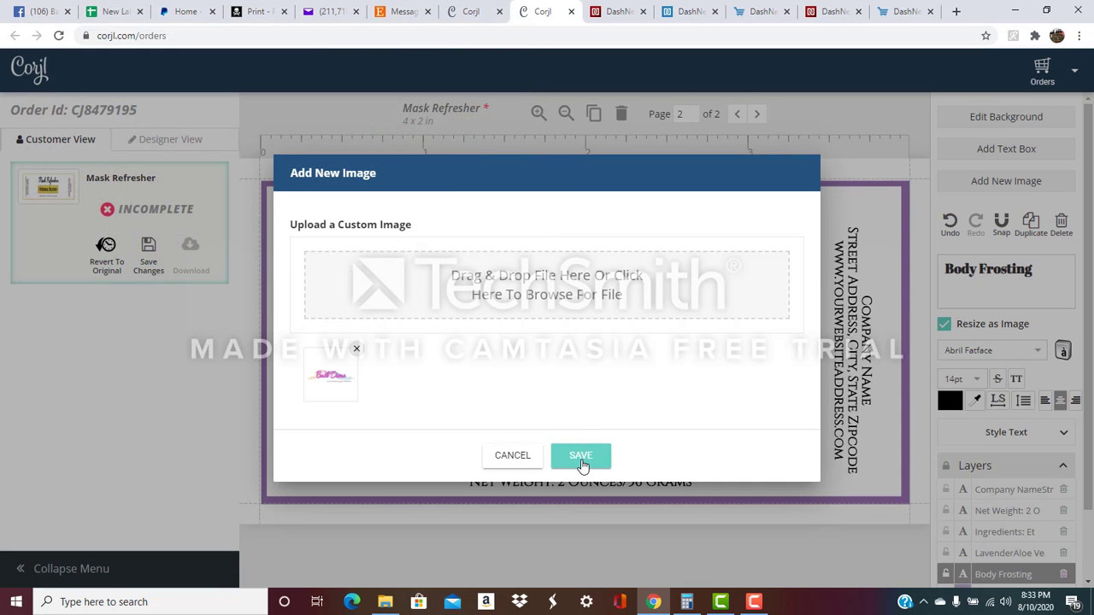
left_click(581, 456)
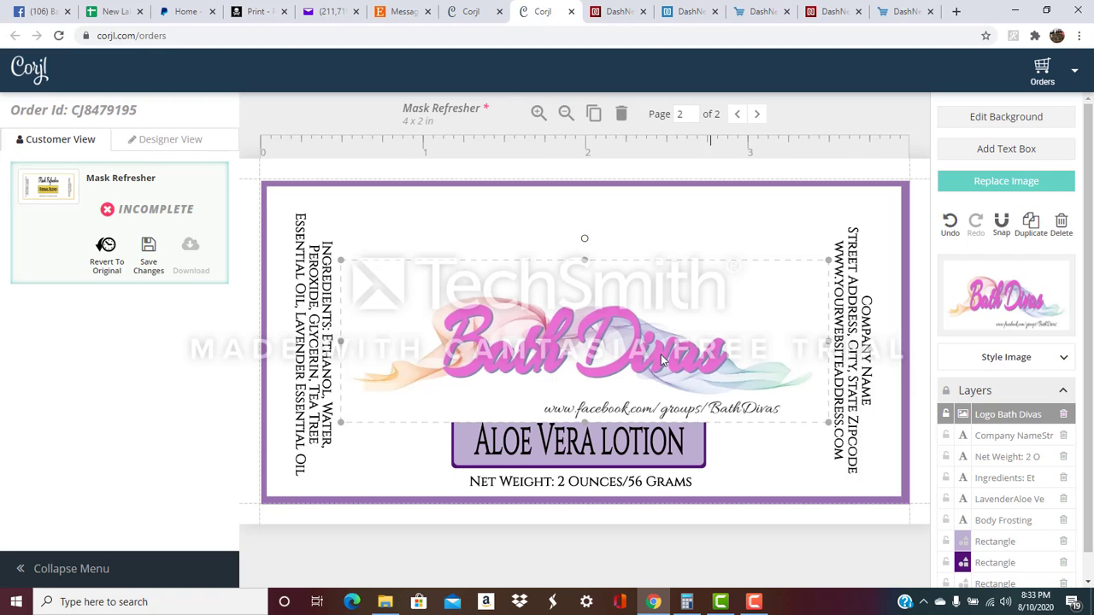
Make the Bath Divas logo smaller and centre it at the top, above Body Frosting.
left_click_drag(549, 365, 540, 297)
left_click_drag(334, 199, 503, 282)
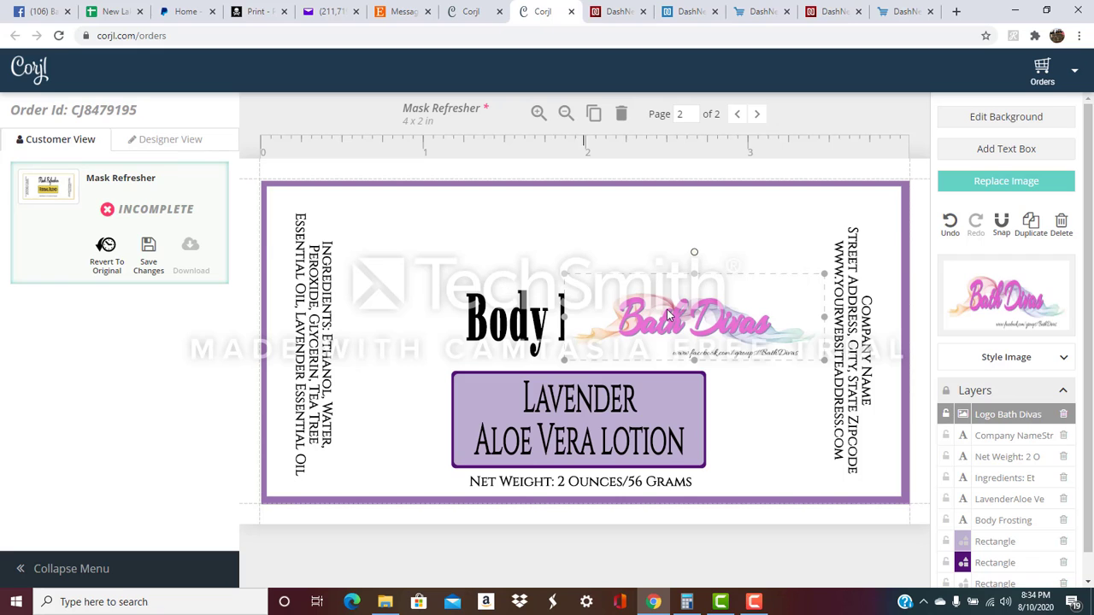
left_click_drag(688, 320, 574, 244)
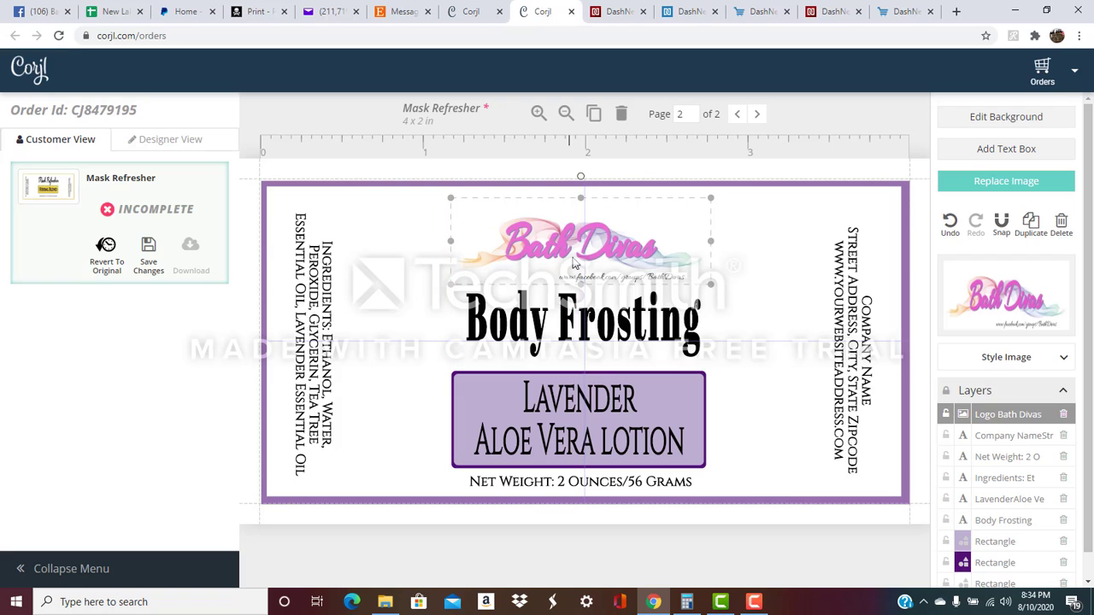
key("Up")
key("Up")
key("Up")
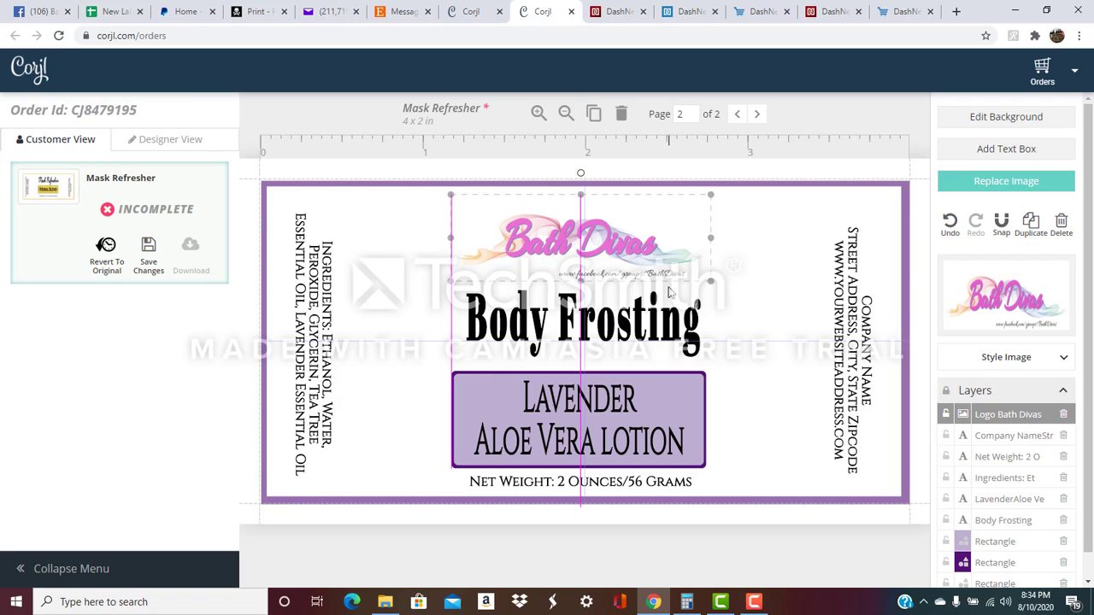
left_click(742, 352)
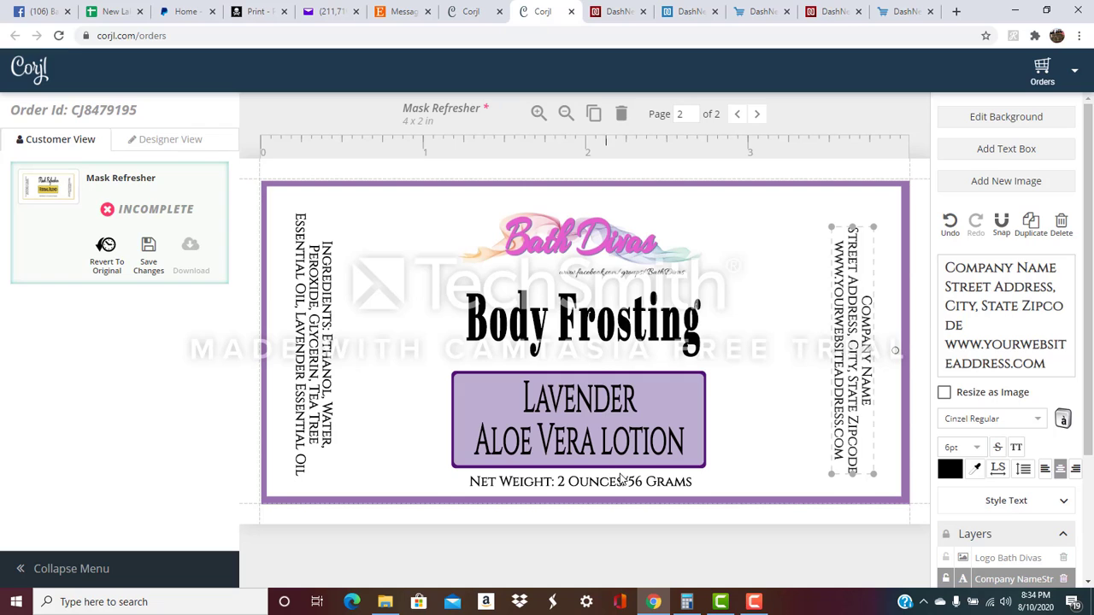
Replace the side company text with 'Bath Divas' and start a new line.
left_click_drag(853, 351, 853, 352)
left_click_drag(1049, 365, 910, 242)
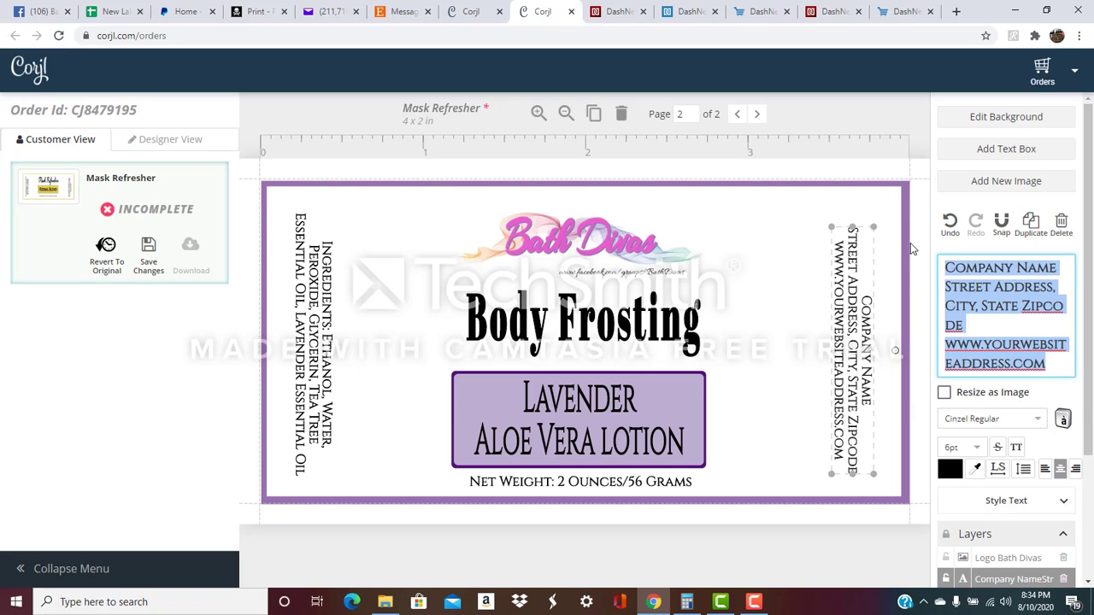
type("Bath Davis")
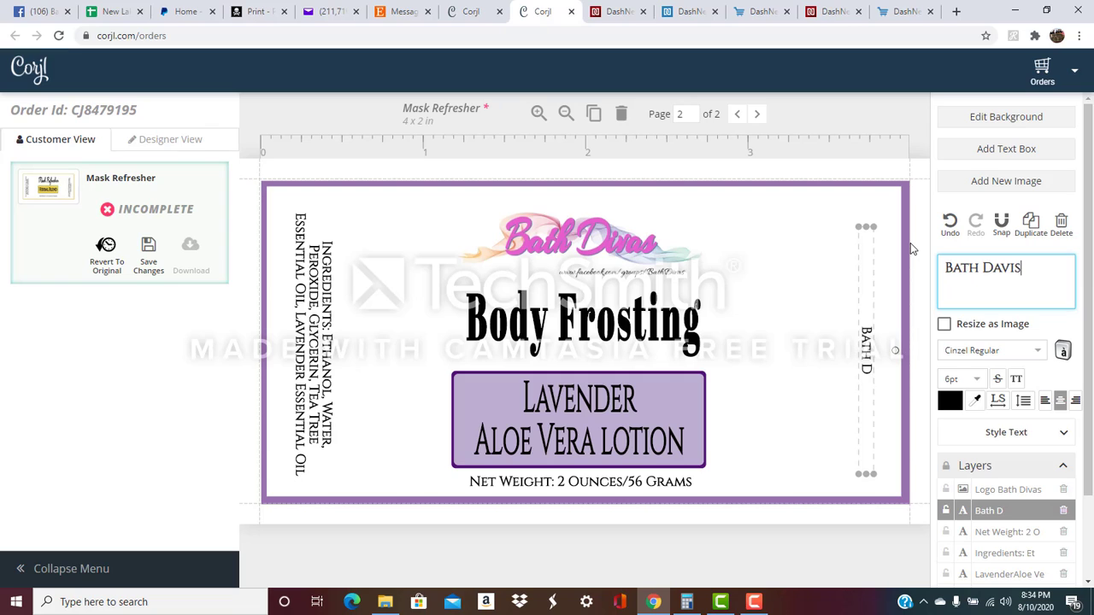
key("BackSpace")
key("BackSpace")
key("BackSpace")
key("BackSpace")
type("oio")
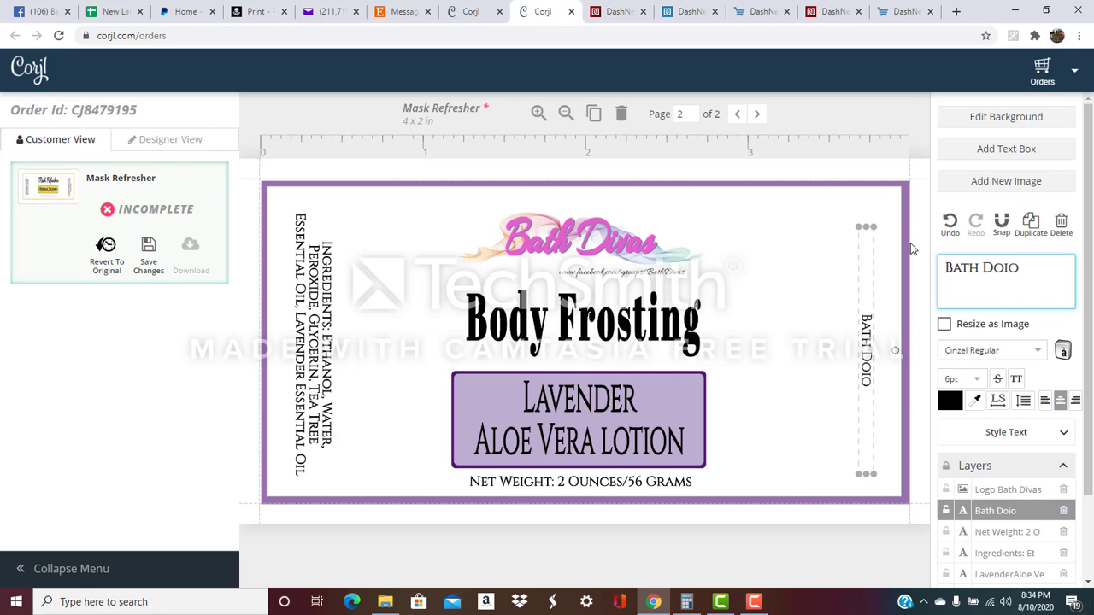
key("BackSpace")
key("BackSpace")
key("BackSpace")
type("ivas")
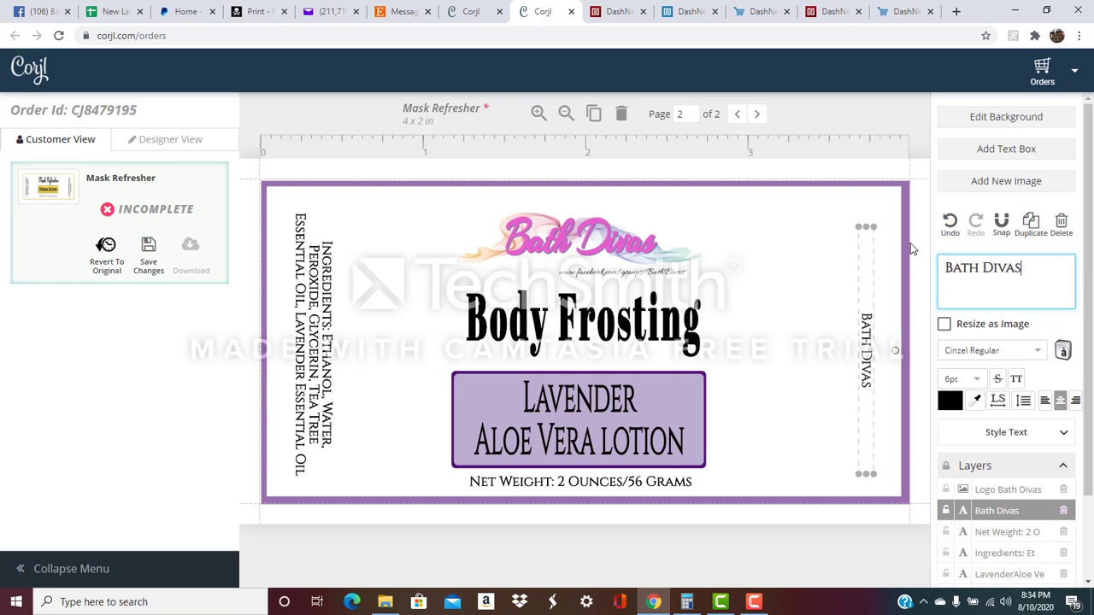
key("Return")
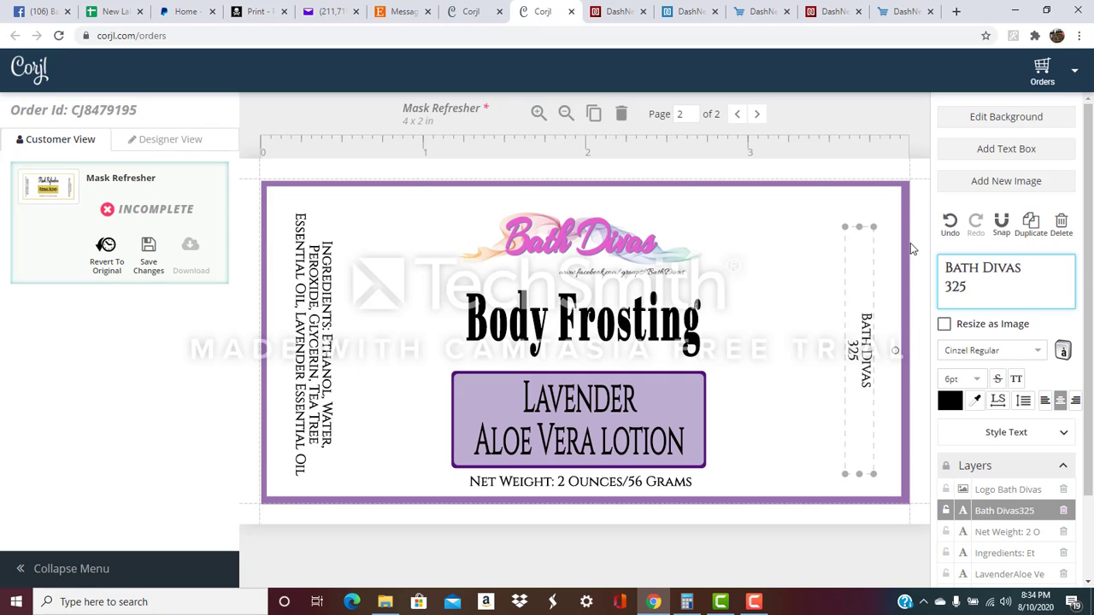
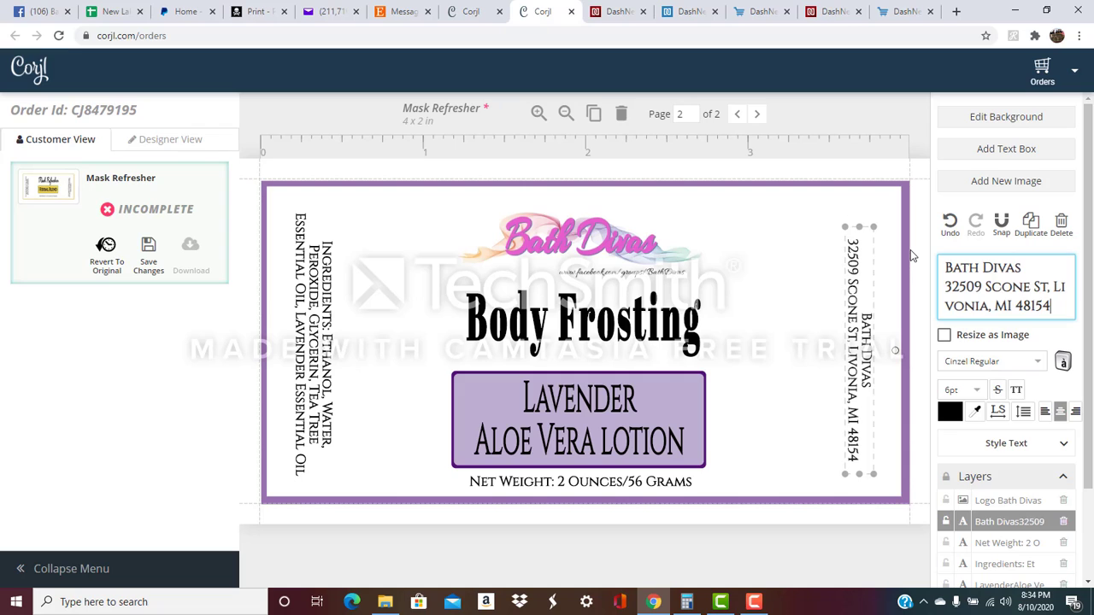
key("Return")
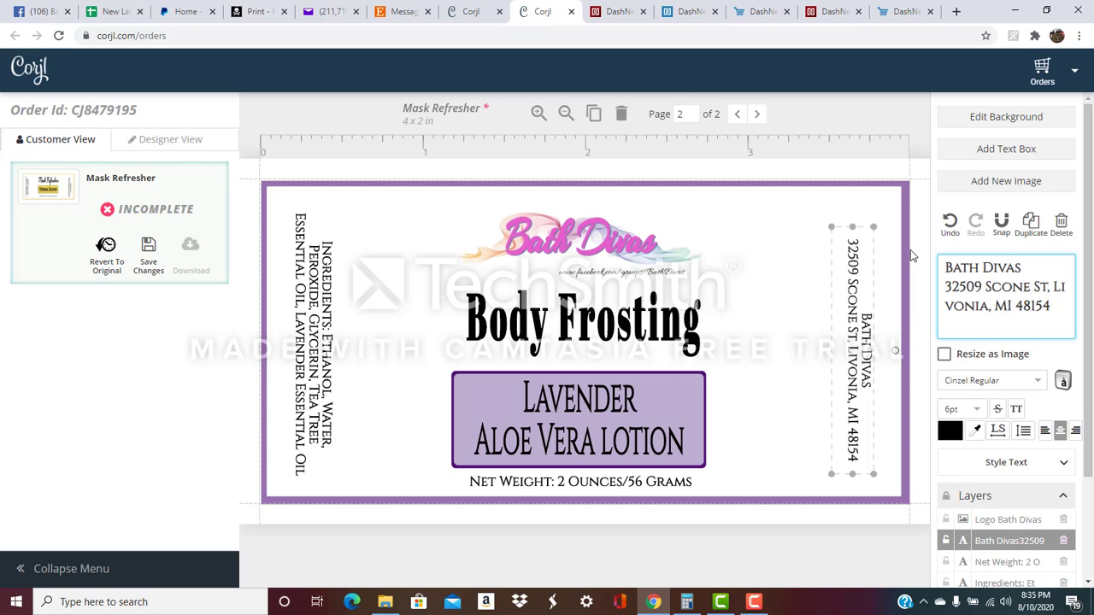
type("Call me?")
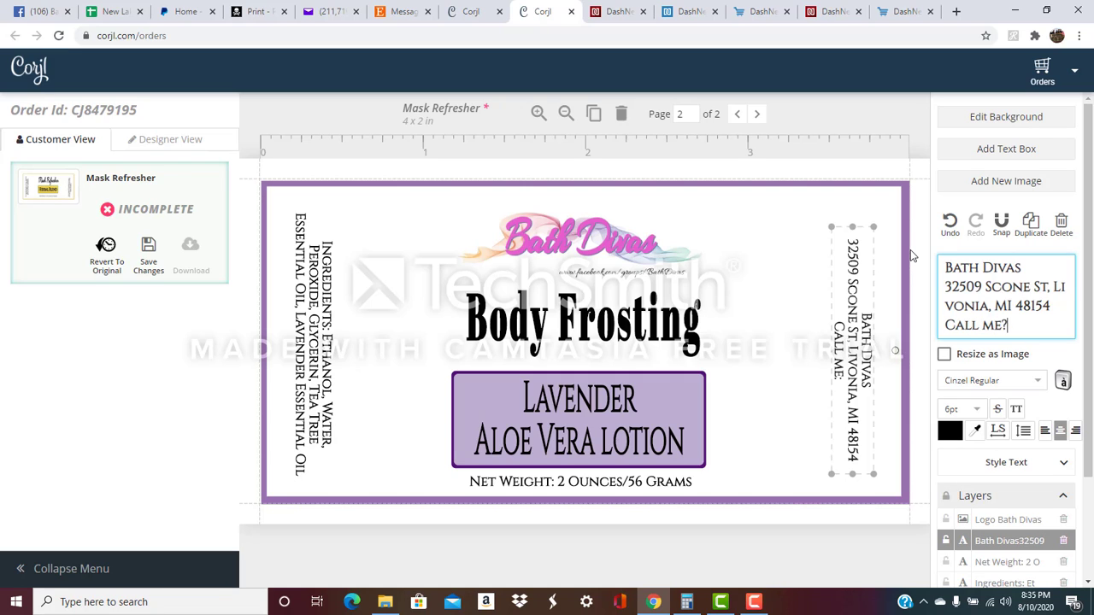
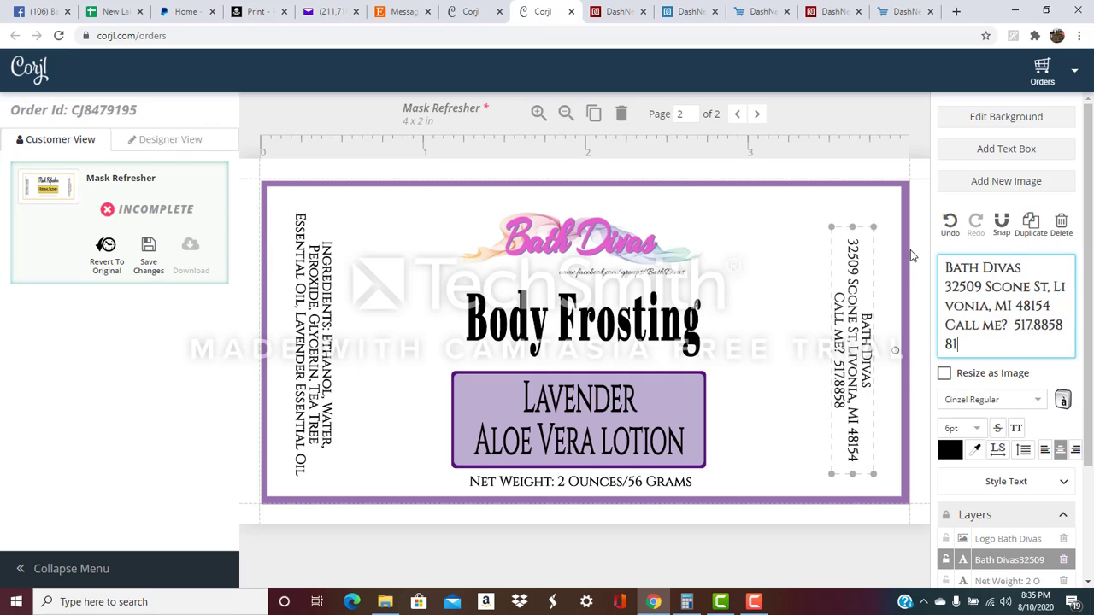
key("Return")
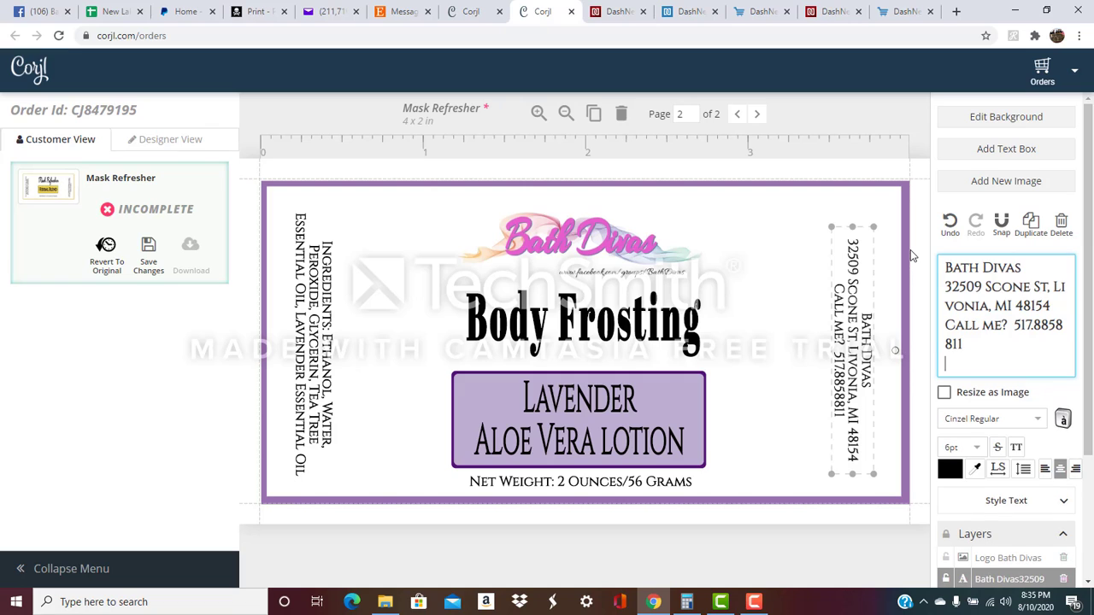
type("www.")
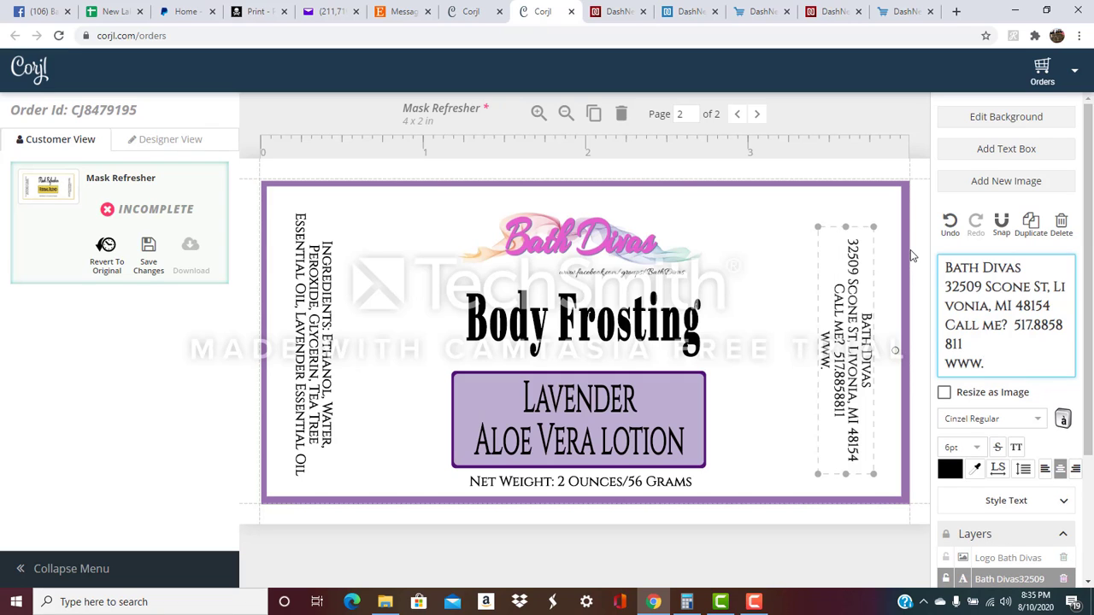
type("bathda")
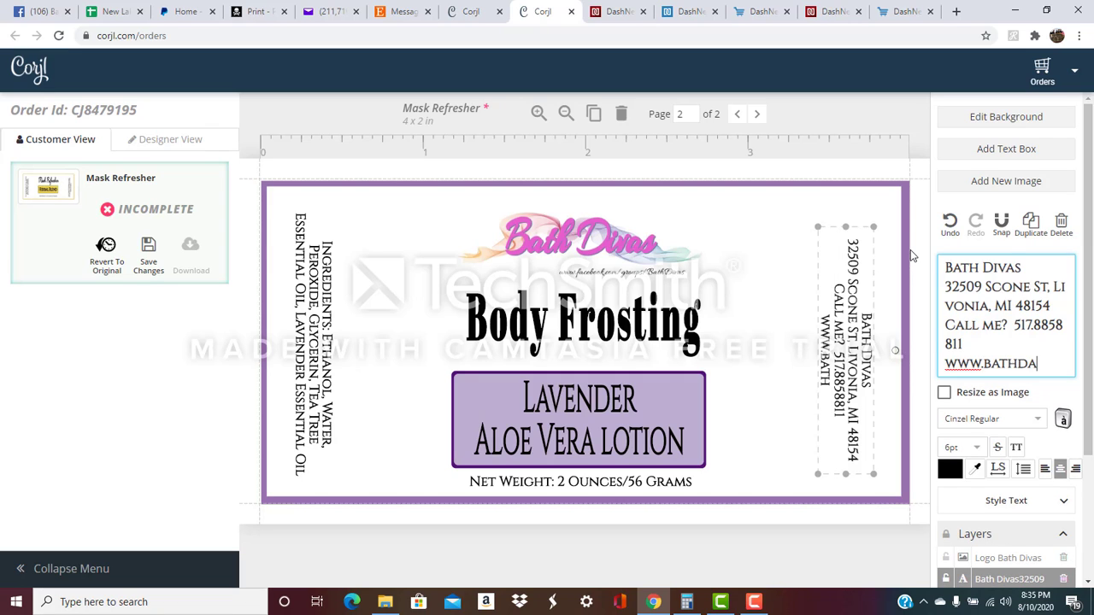
type("vi")
key("BackSpace")
key("BackSpace")
key("BackSpace")
type("ivas")
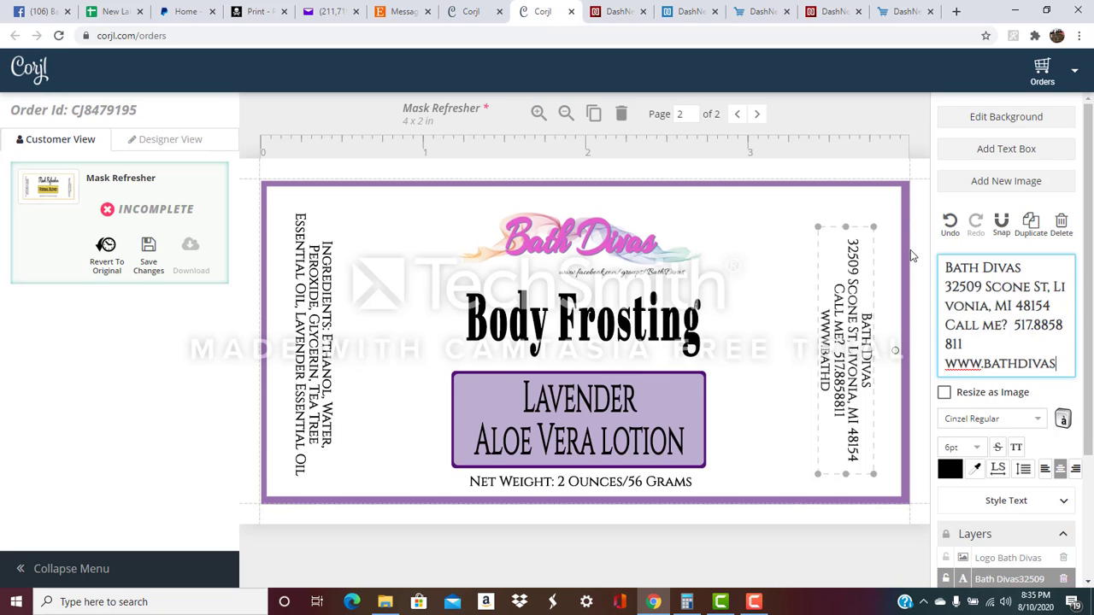
type(".com")
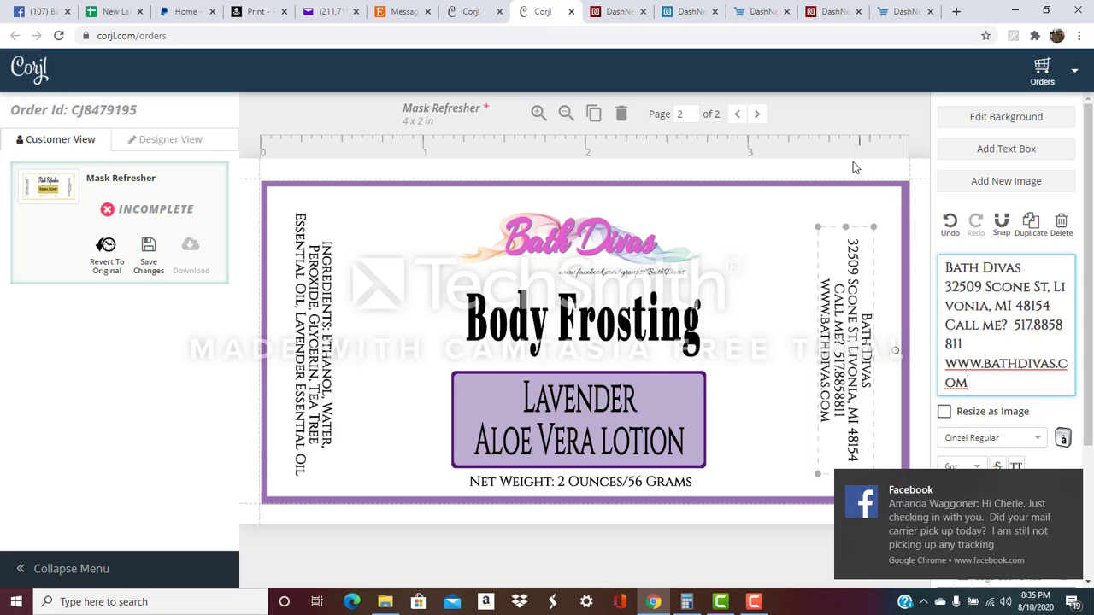
Inspect the label's background shape, right-edge address text and left-edge ingredients text.
left_click(722, 366)
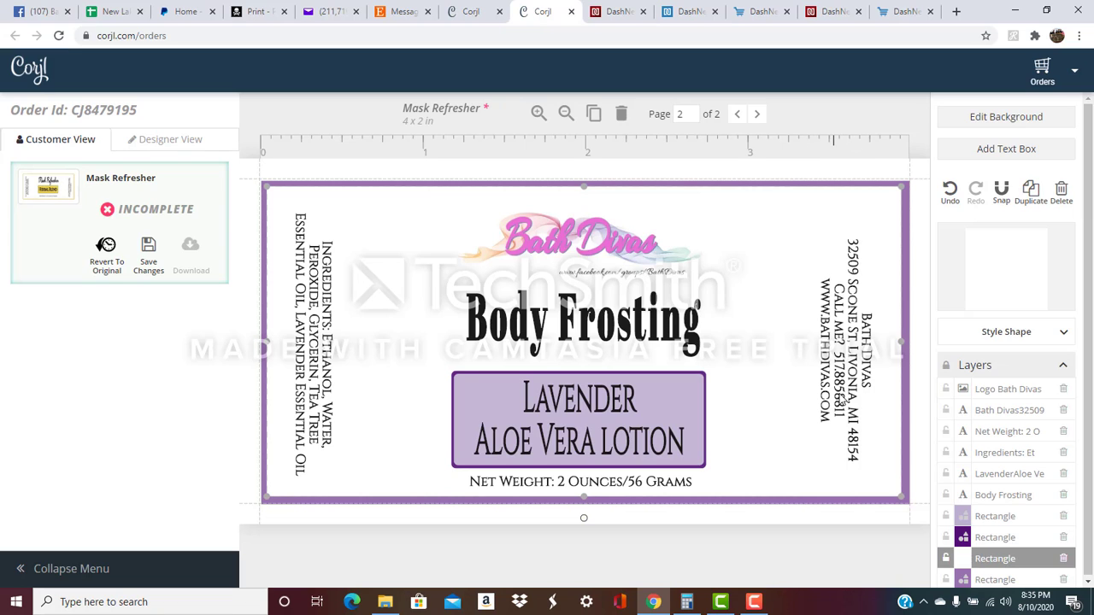
left_click(880, 349)
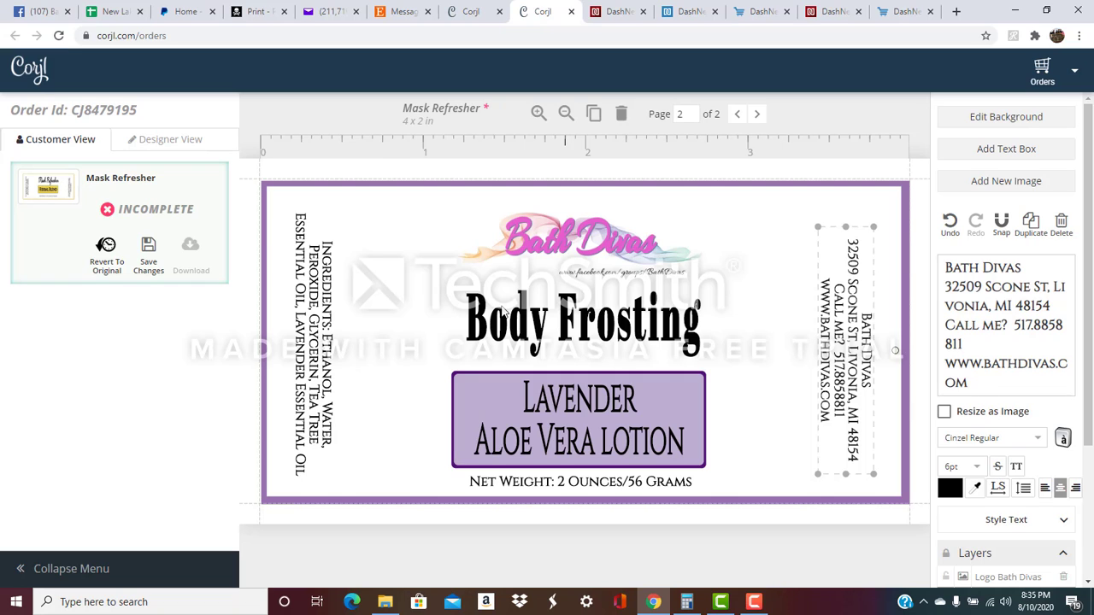
left_click(329, 338)
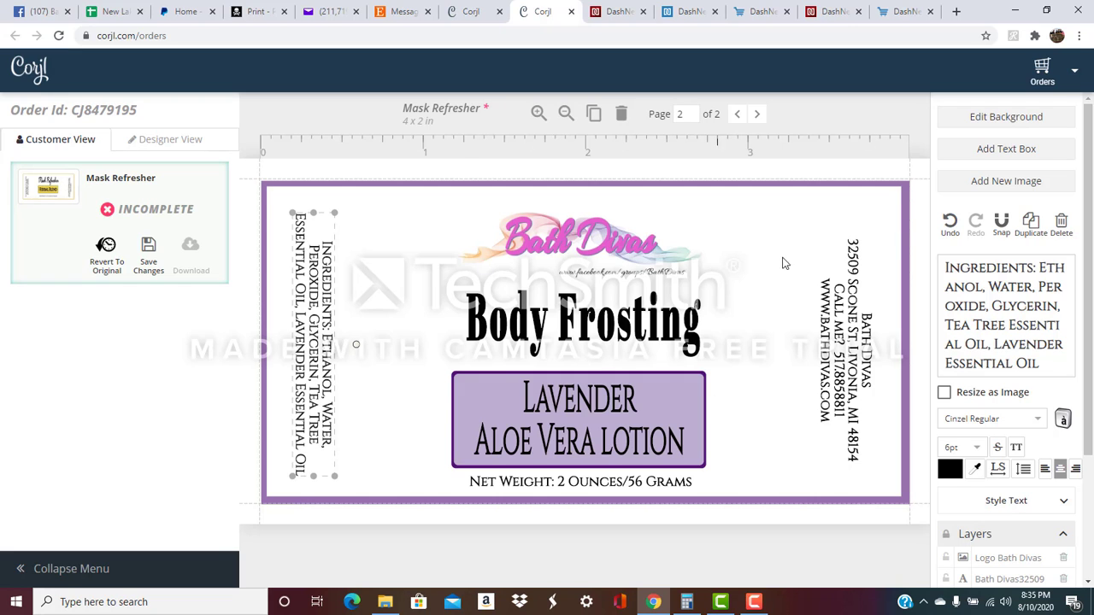
Add a text box right of Body Frosting reading 'You can type anything you want here.'.
left_click(1007, 149)
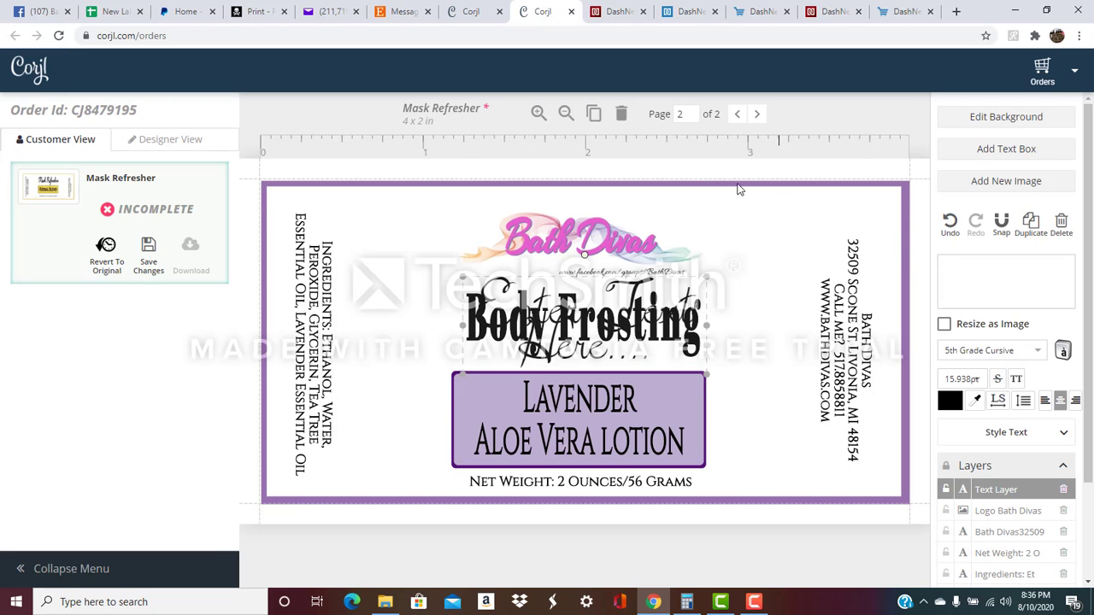
left_click_drag(564, 323, 820, 349)
left_click(960, 267)
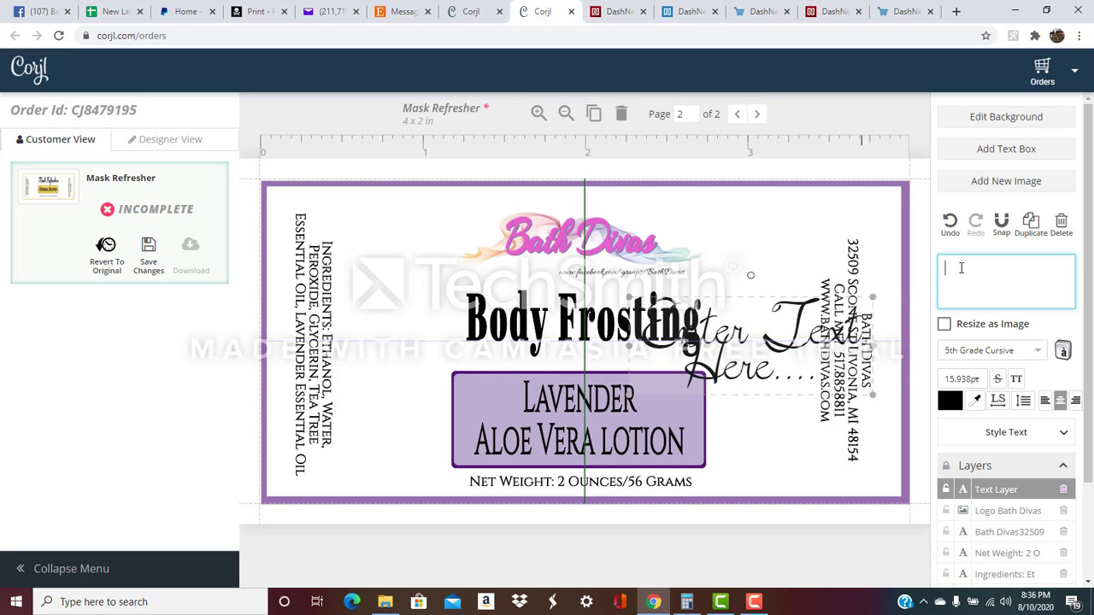
type("You vsn")
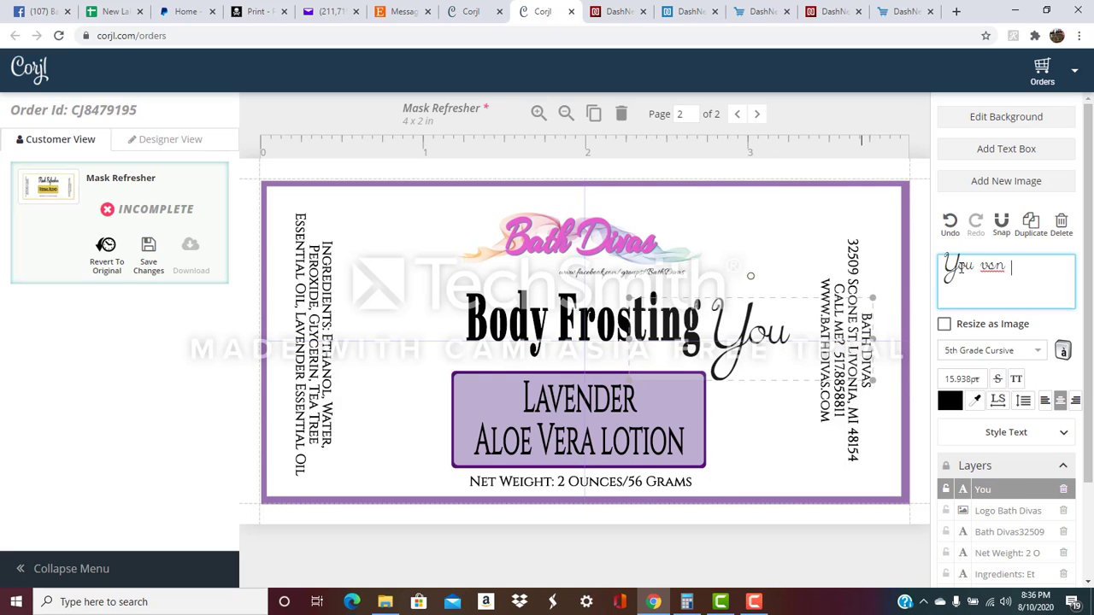
key("BackSpace")
key("BackSpace")
key("BackSpace")
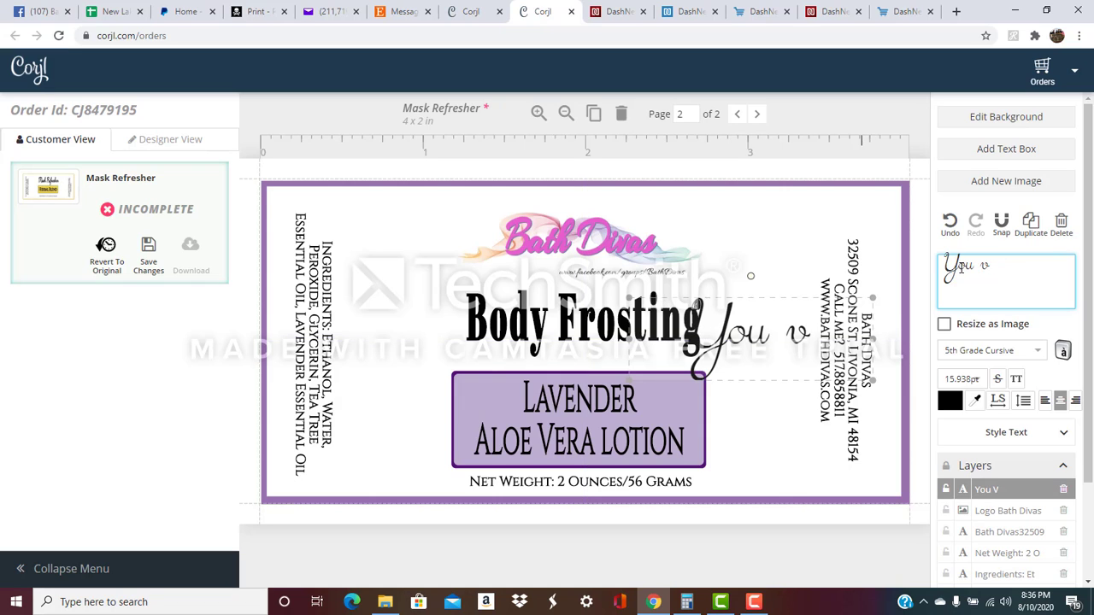
type("can ")
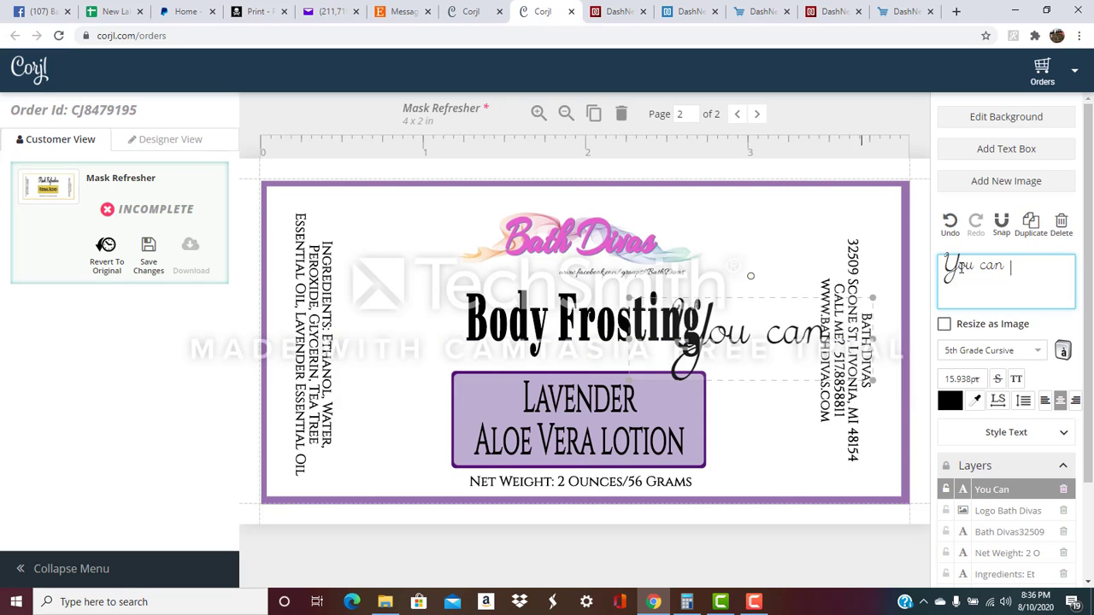
type("type anything y")
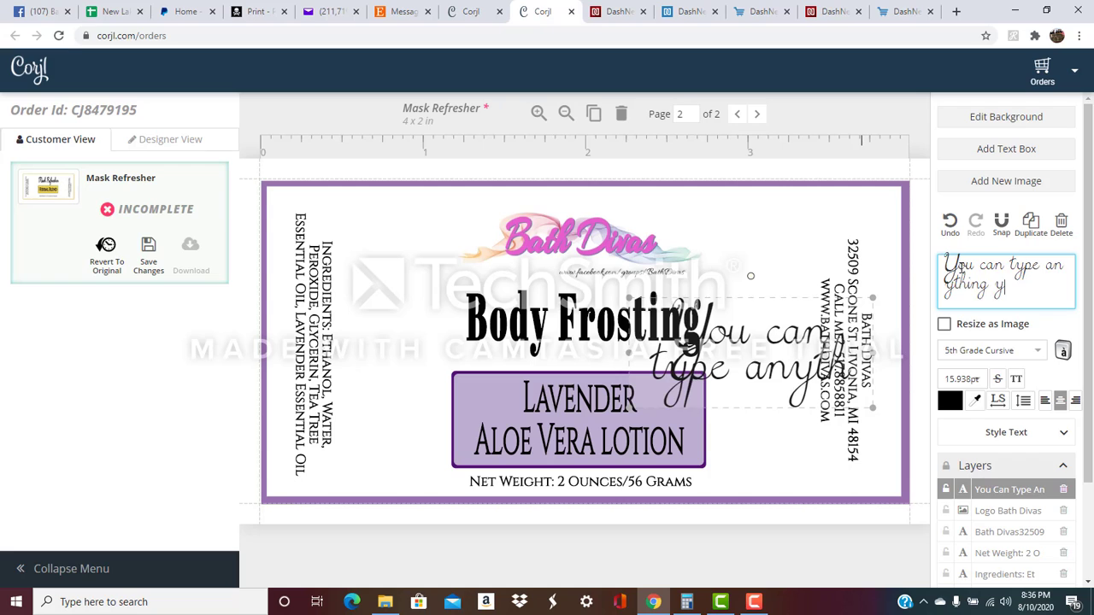
type("ou want here.")
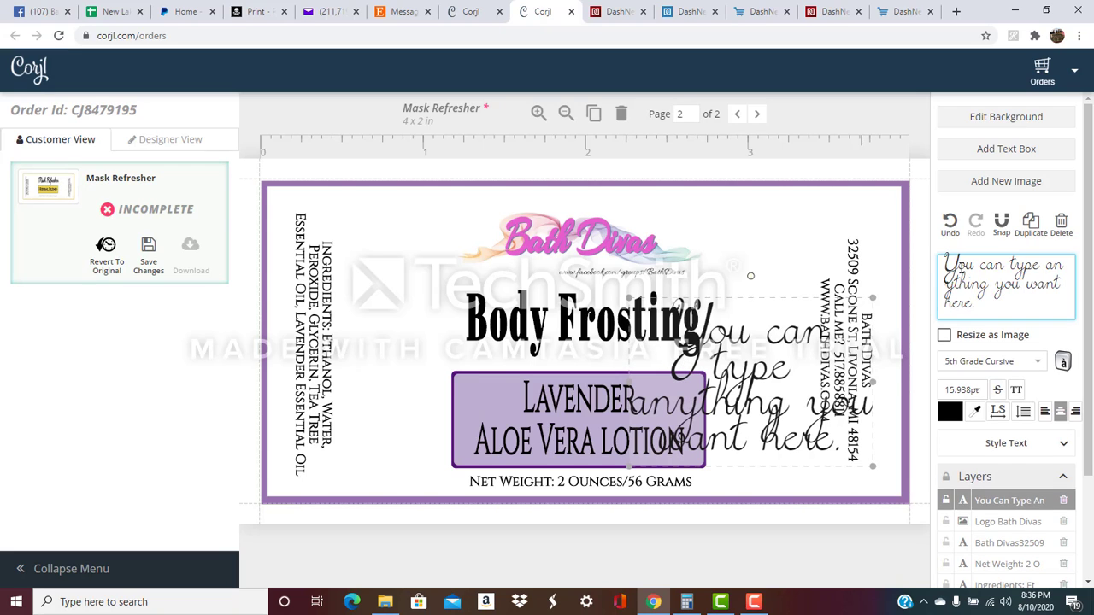
Set the new text to 8pt Amarante Regular.
left_click(976, 391)
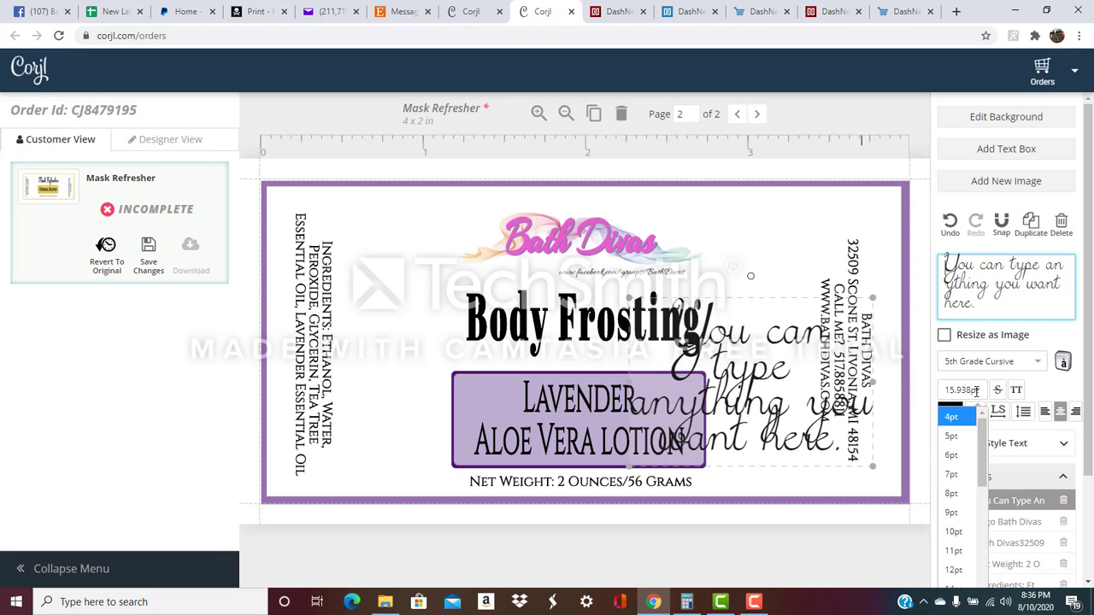
left_click(951, 493)
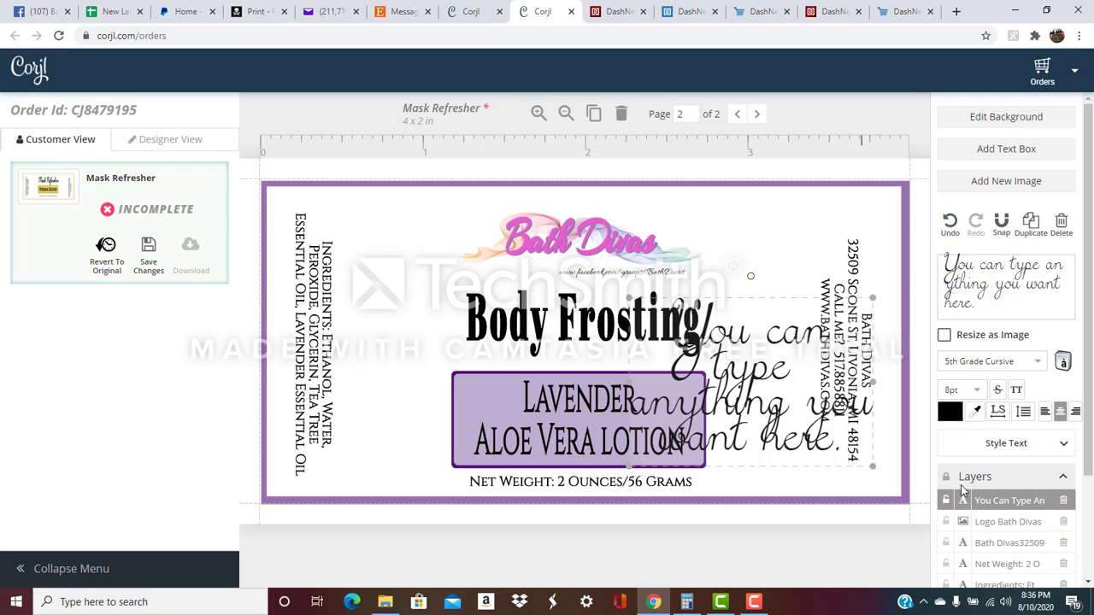
left_click(980, 363)
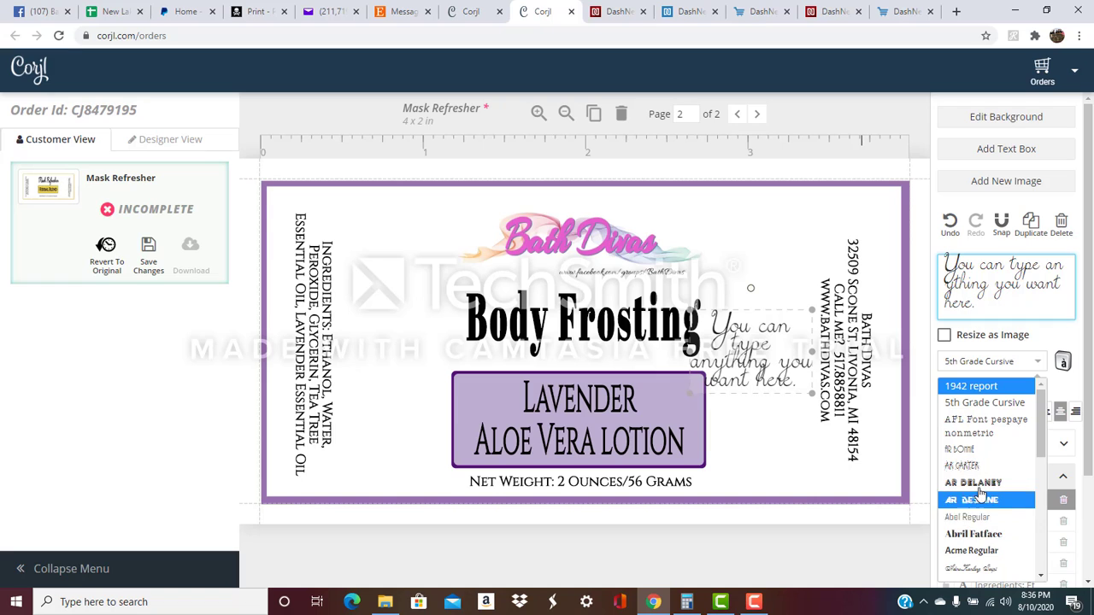
scroll(983, 496, "down", 5)
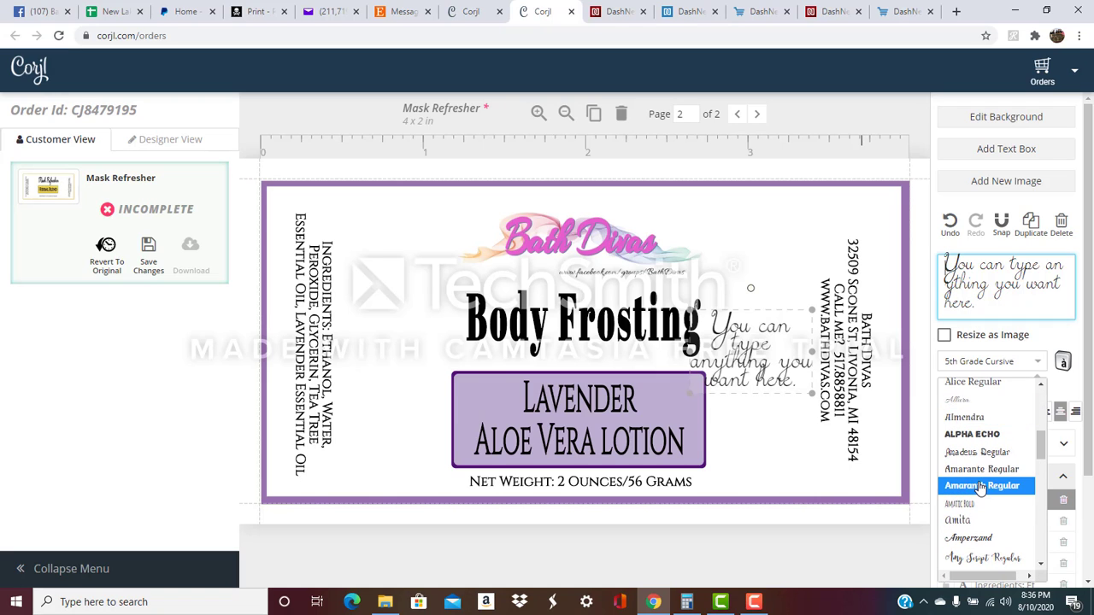
left_click(979, 469)
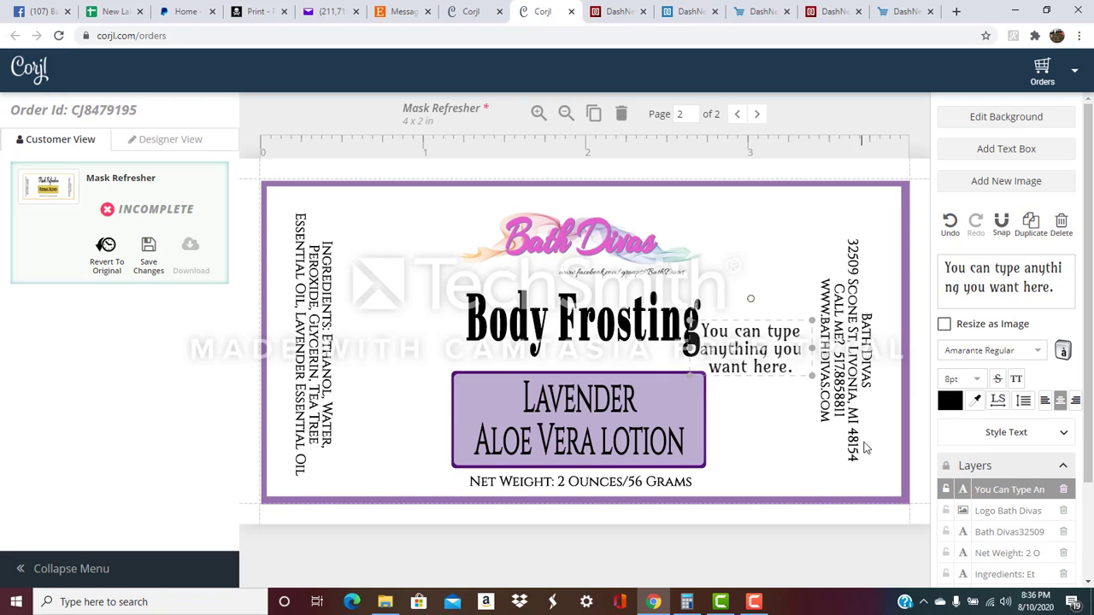
Move the placeholder text beside the lotion box and try the Alpha Echo and Amatic Bold fonts.
left_click_drag(755, 358, 774, 463)
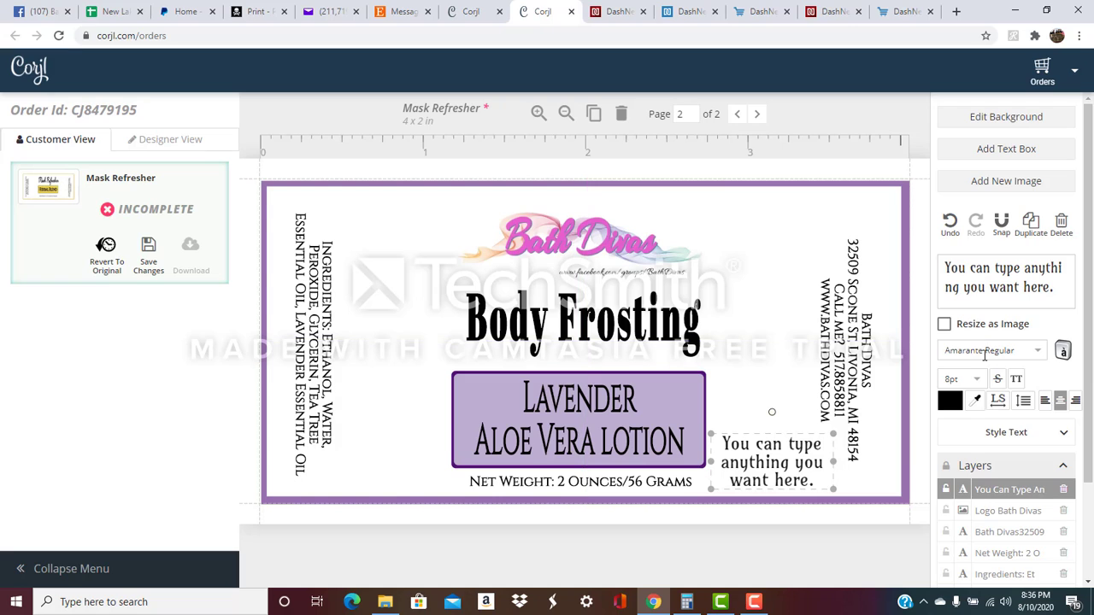
left_click(982, 351)
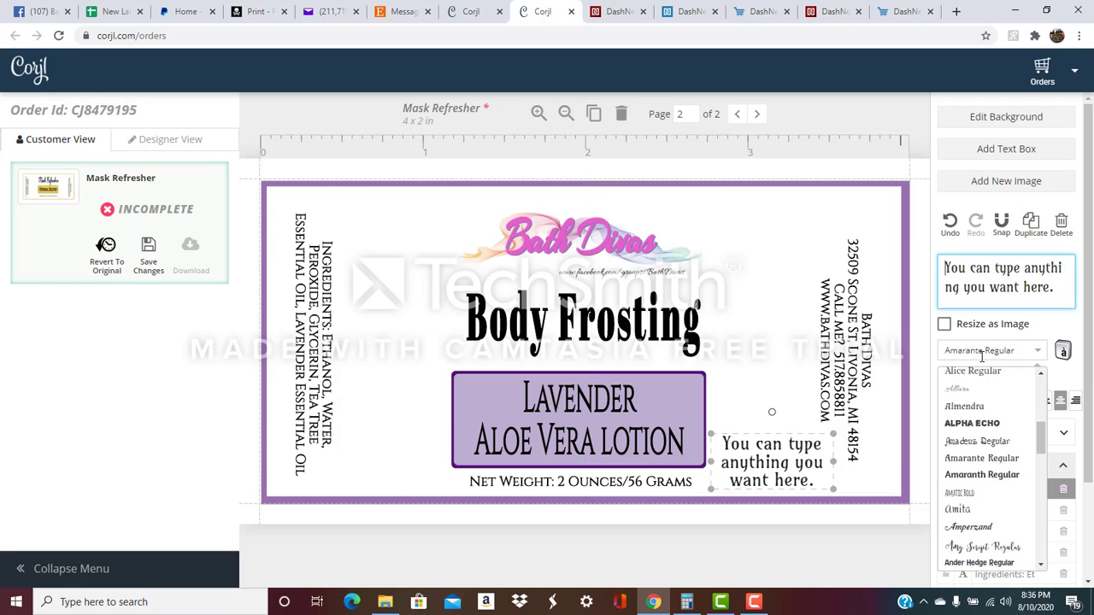
left_click(973, 424)
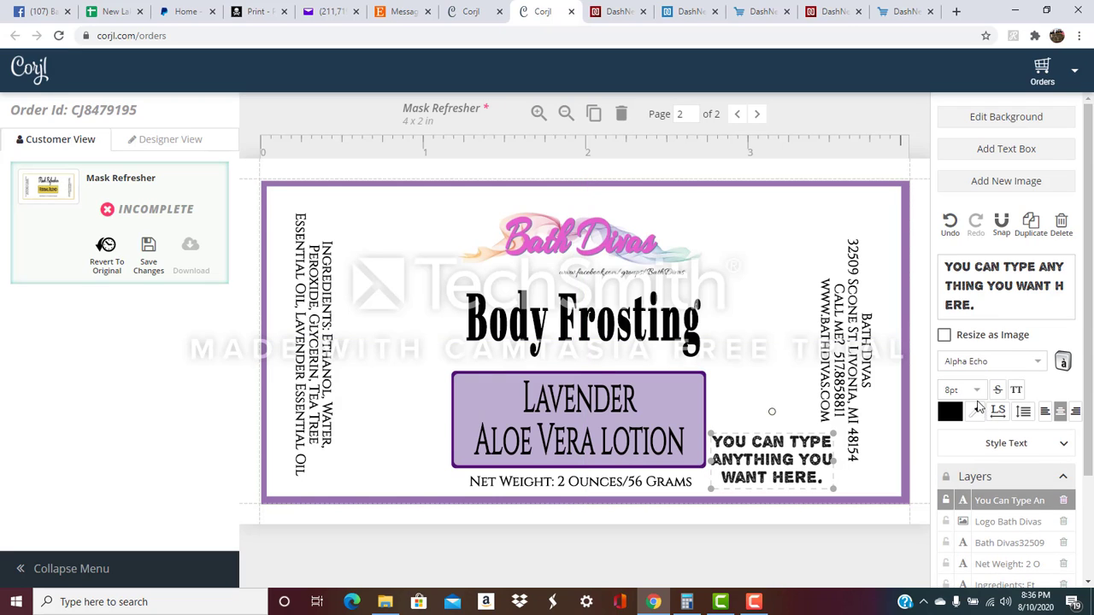
scroll(981, 411, "down", 2)
left_click(977, 227)
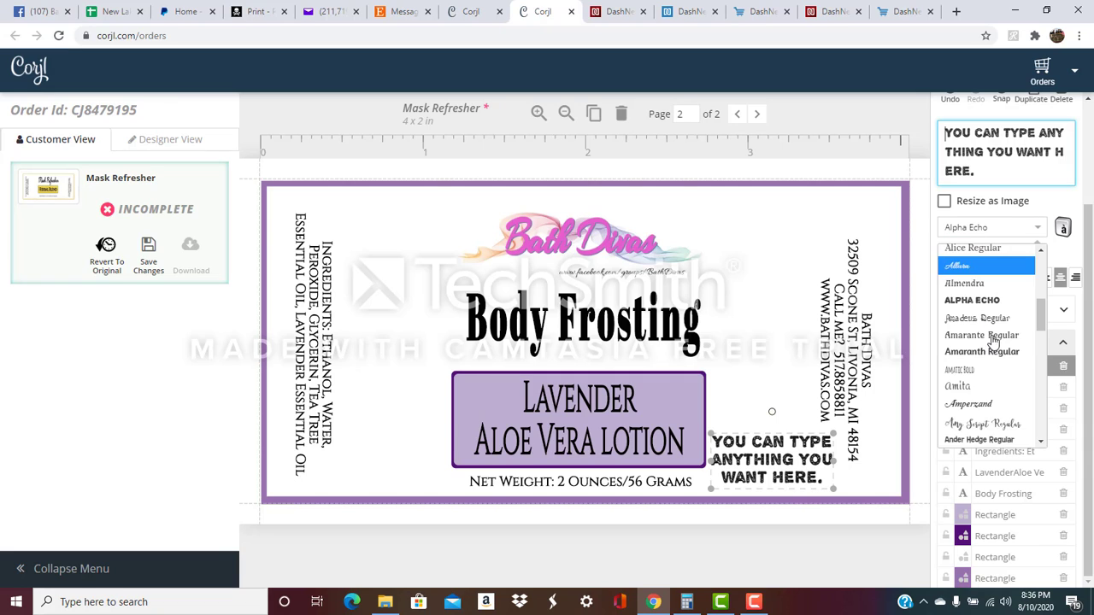
left_click(969, 370)
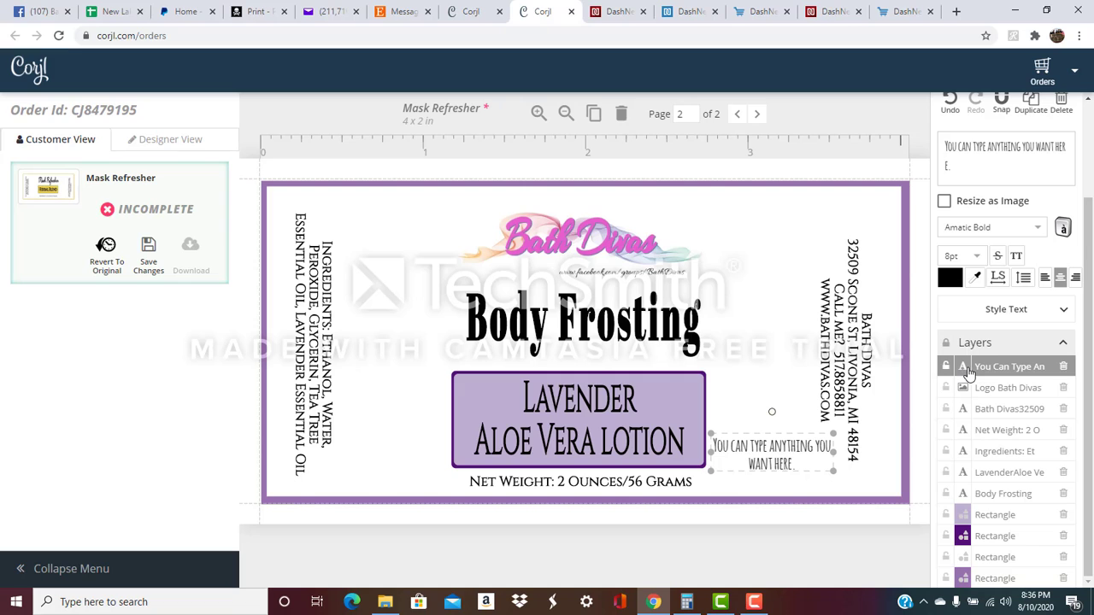
Select the placeholder text box and delete it.
left_click(797, 464)
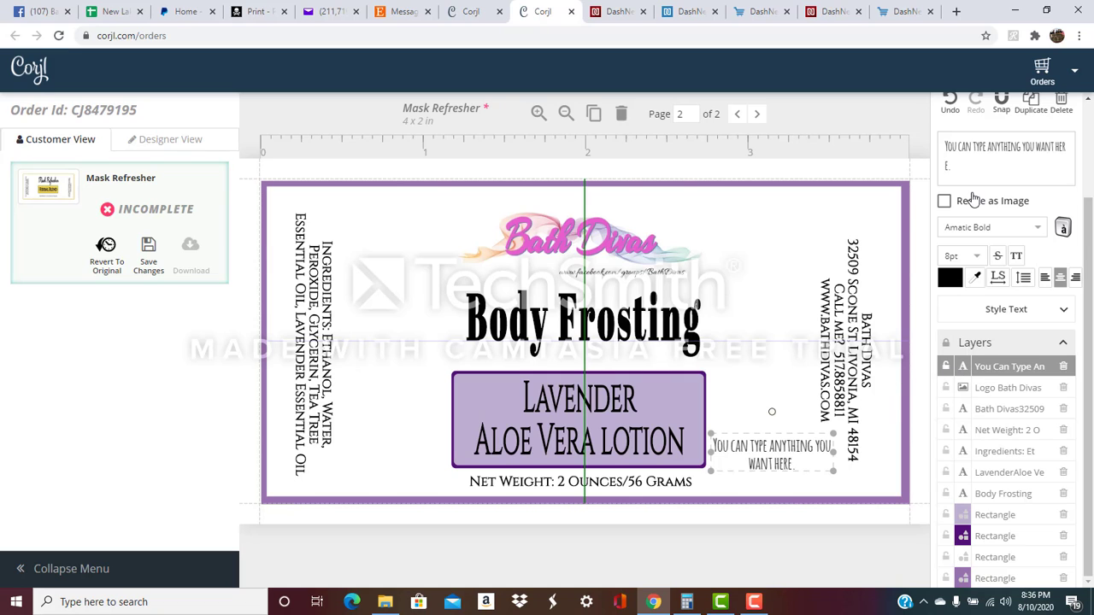
left_click_drag(952, 167, 935, 137)
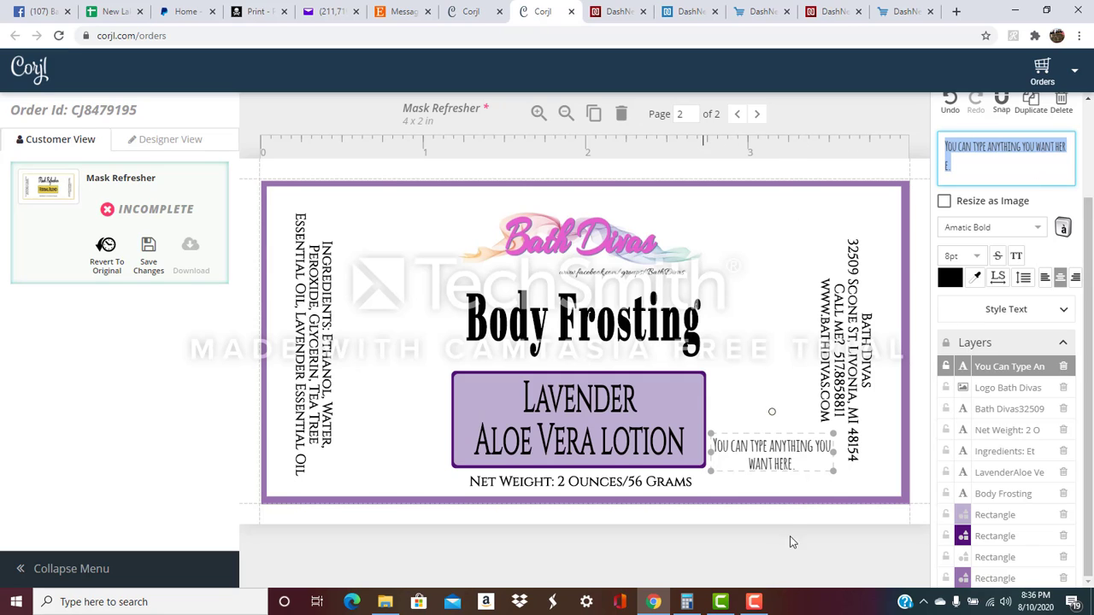
left_click(779, 476)
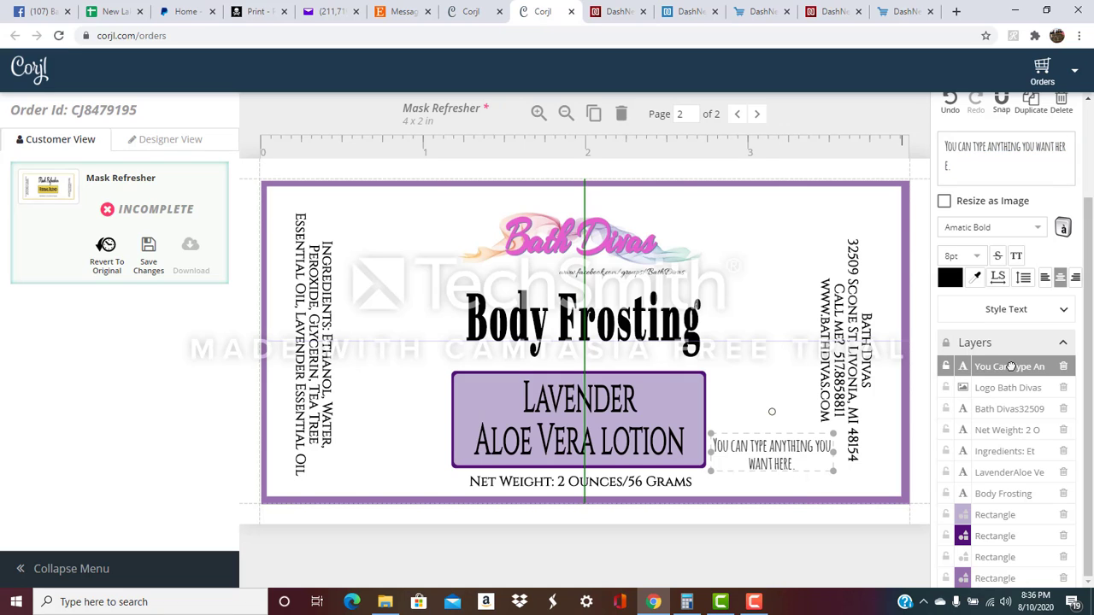
left_click(1062, 367)
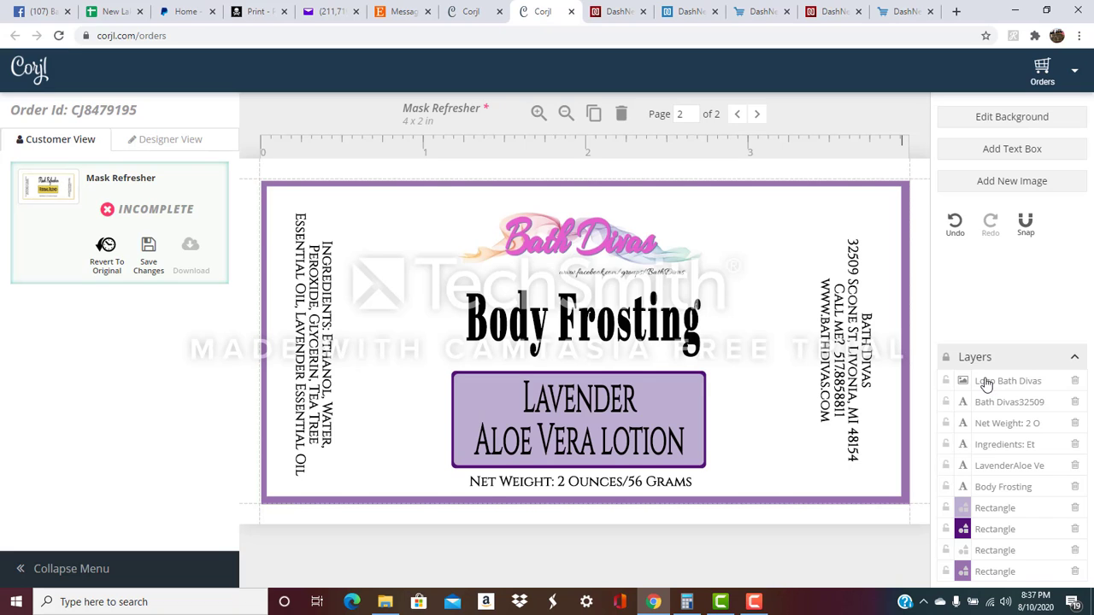
Move the Bath Divas logo layer below Body Frosting and position Body Frosting under the logo.
left_click_drag(986, 384, 986, 488)
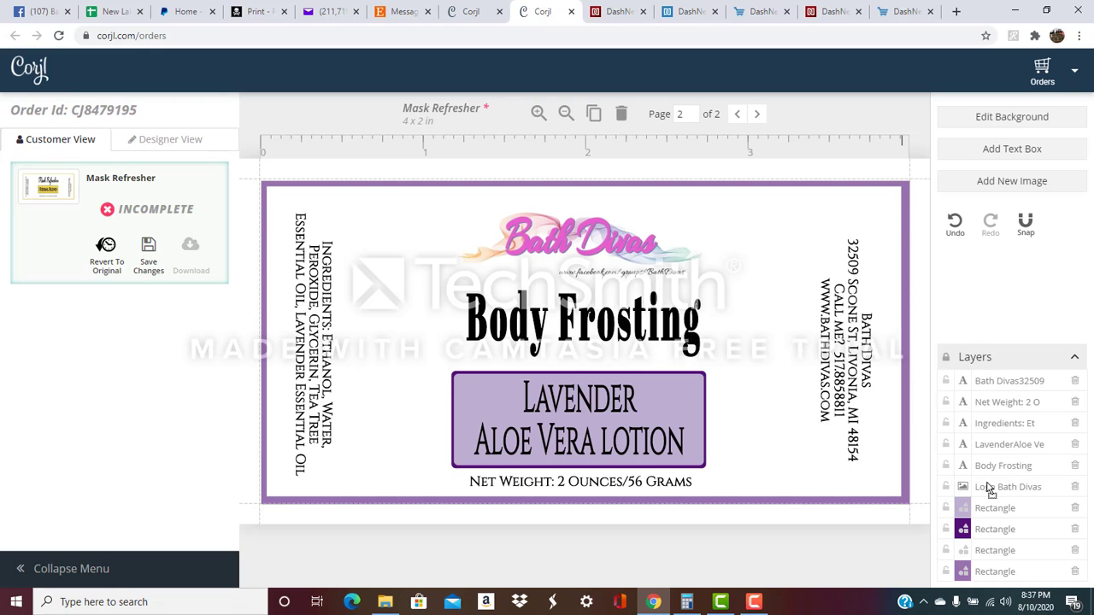
left_click_drag(560, 326, 553, 277)
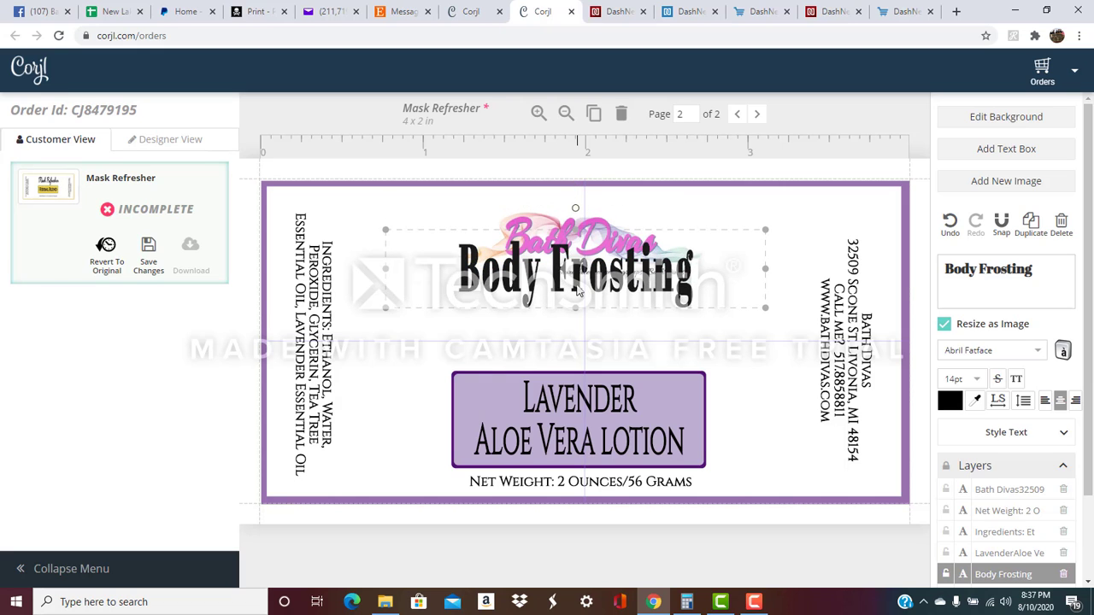
key("Down")
key("Down")
key("Down")
key("Down")
key("Down")
key("Down")
key("Down")
key("Down")
key("Down")
key("Down")
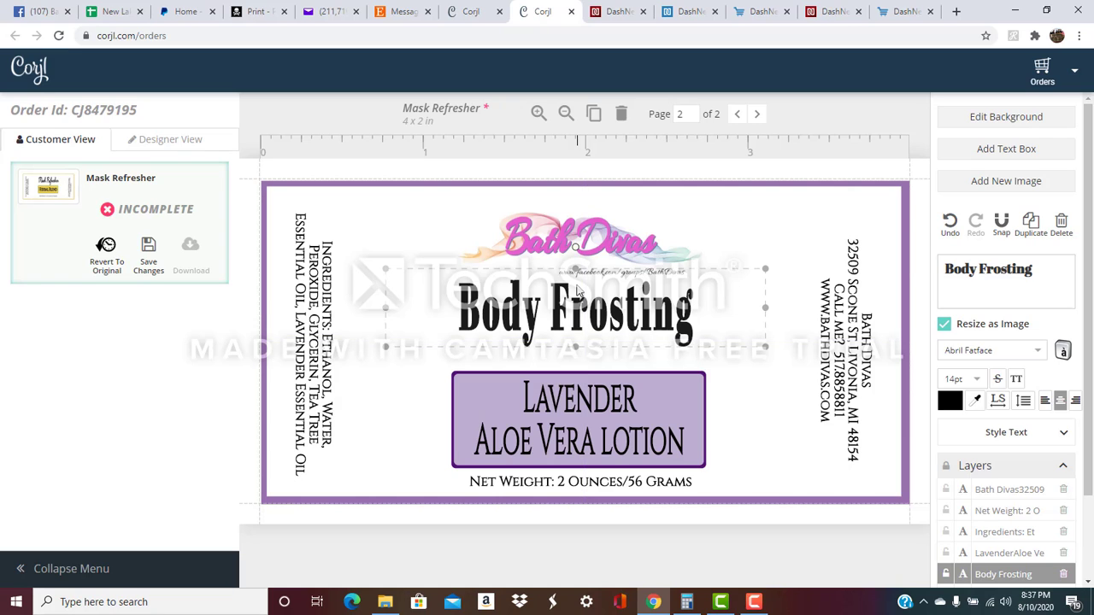
key("Down")
key("Down")
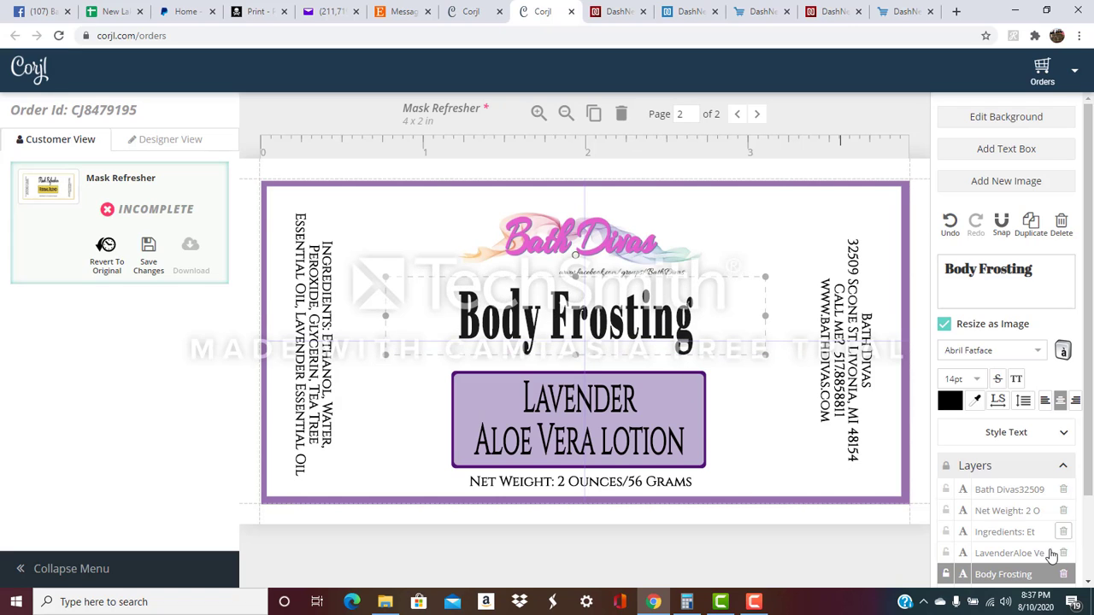
left_click_drag(1022, 574, 1006, 493)
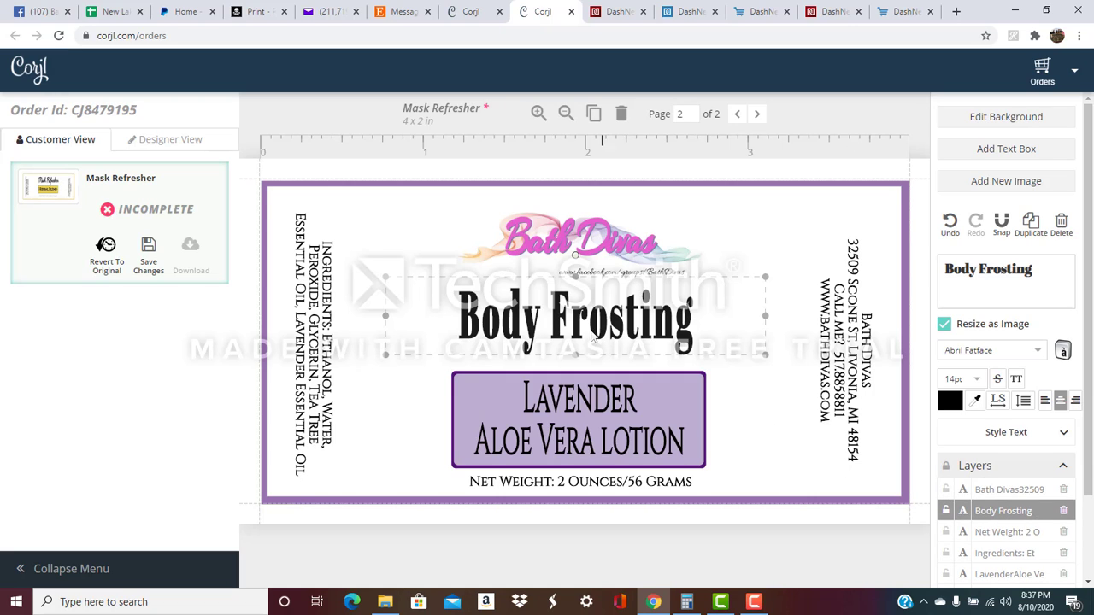
left_click_drag(592, 335, 588, 254)
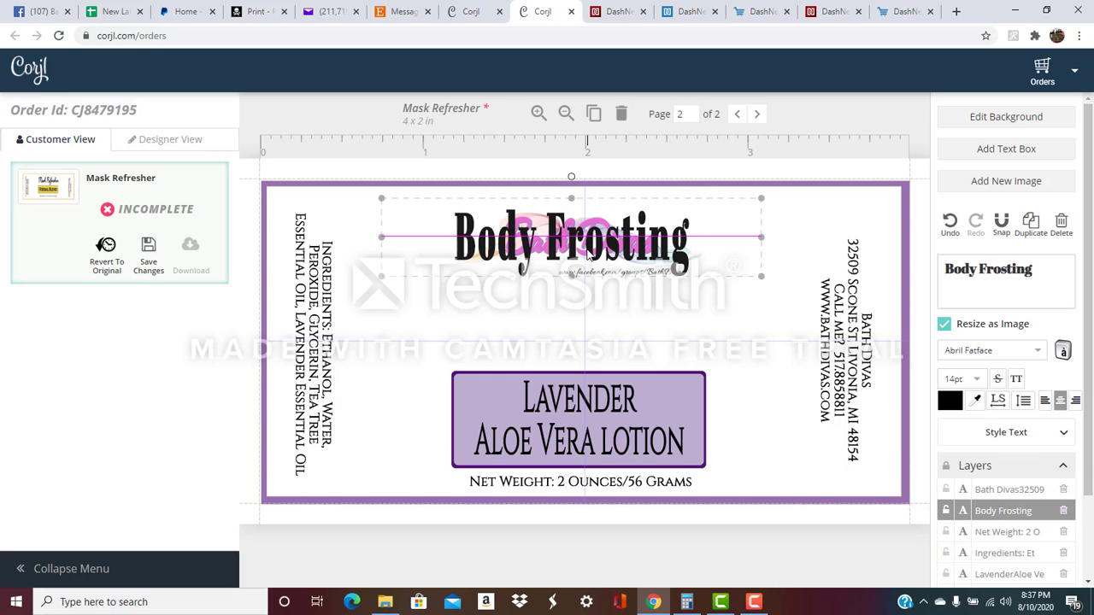
left_click_drag(588, 254, 601, 294)
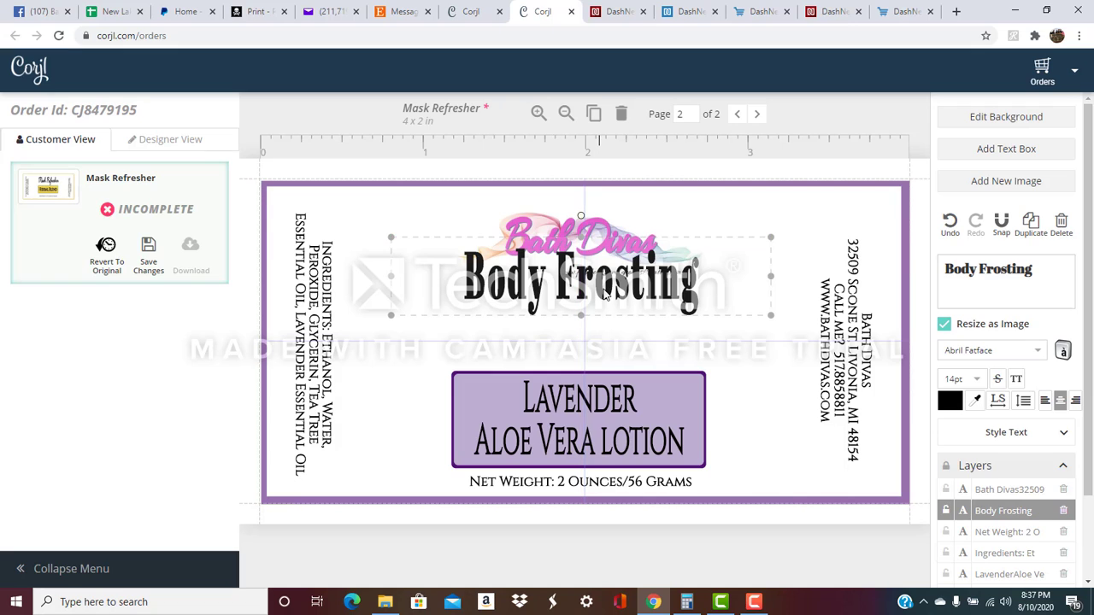
Reorder the address, Body Frosting and dark-purple rectangle layers, centring Body Frosting under the logo.
left_click(606, 229)
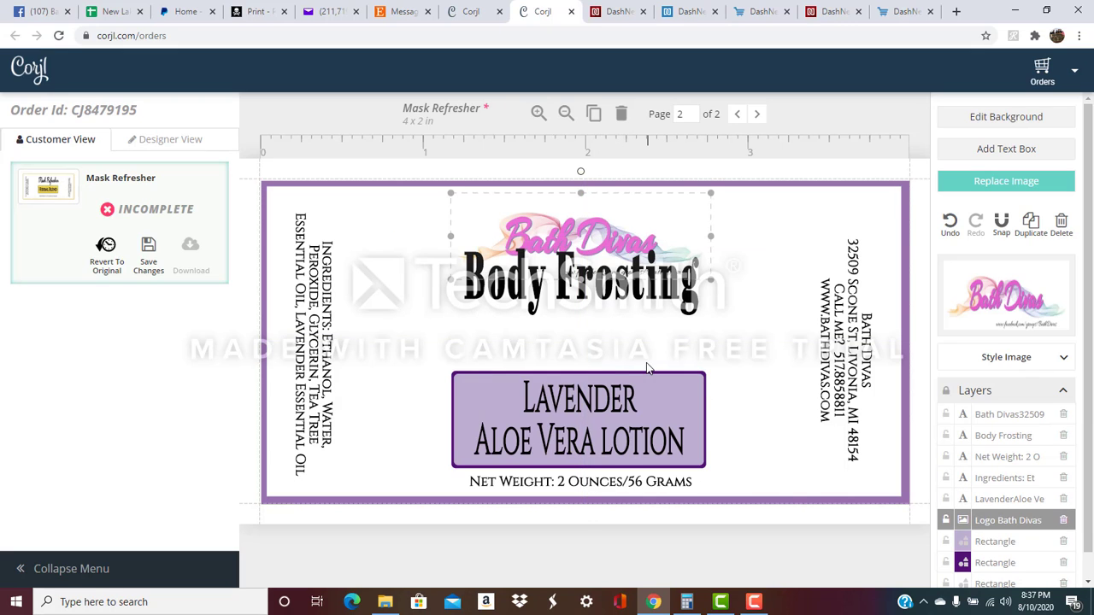
left_click(641, 357)
left_click_drag(603, 290, 603, 342)
left_click(740, 247)
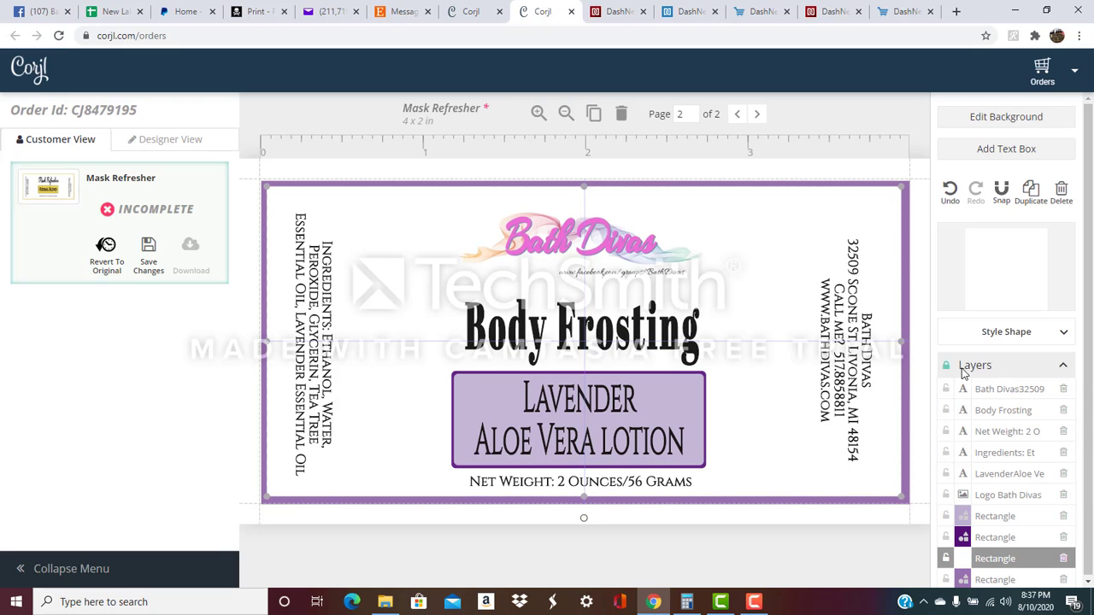
left_click_drag(994, 397, 1000, 434)
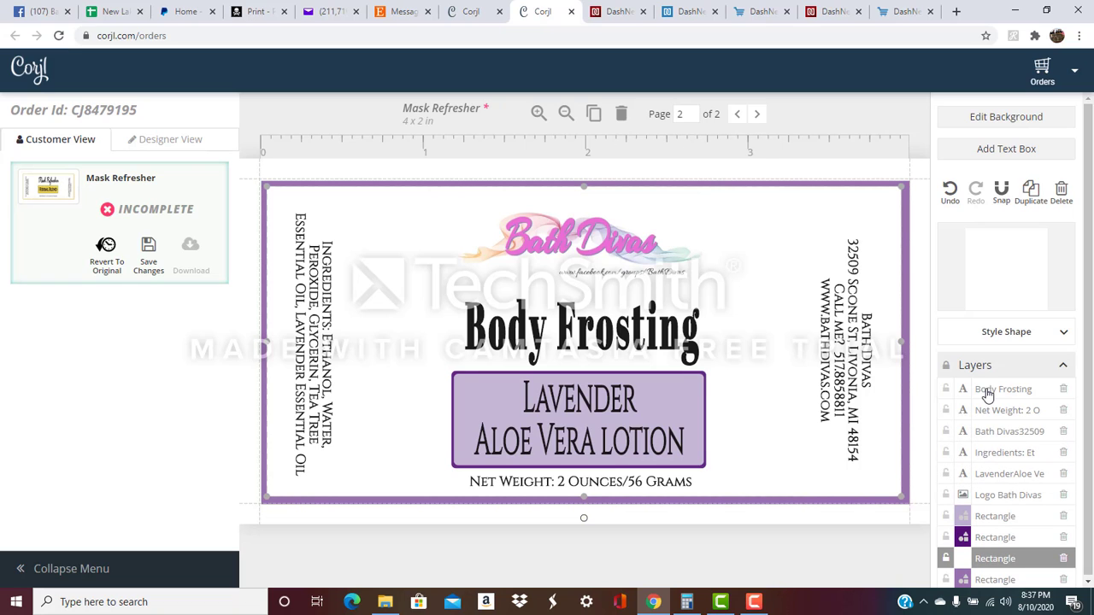
left_click_drag(986, 396, 991, 469)
left_click_drag(586, 299, 578, 334)
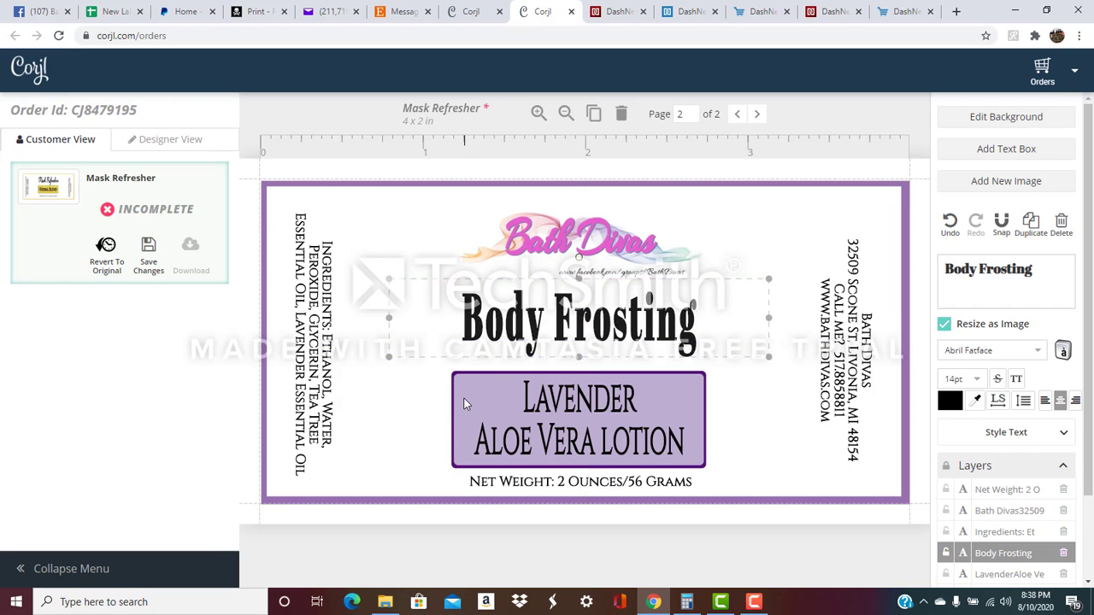
scroll(984, 523, "down", 2)
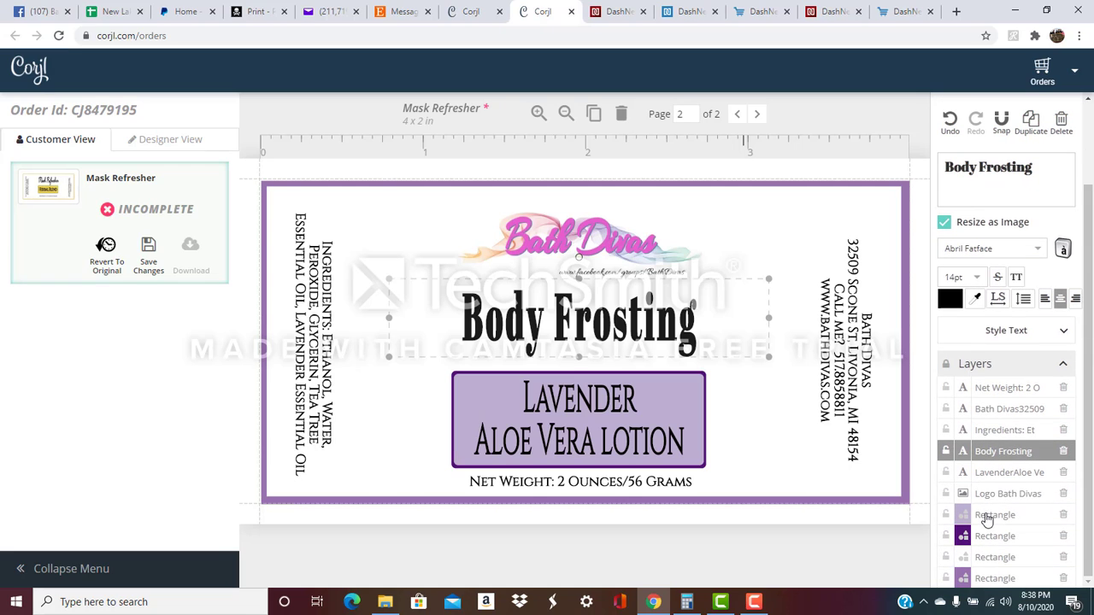
mouse_move(987, 542)
left_mouse_down()
mouse_move(989, 516)
mouse_move(989, 544)
left_mouse_up()
Save the label changes and flip between the Mask Refresher and Body Frosting pages.
left_click(151, 248)
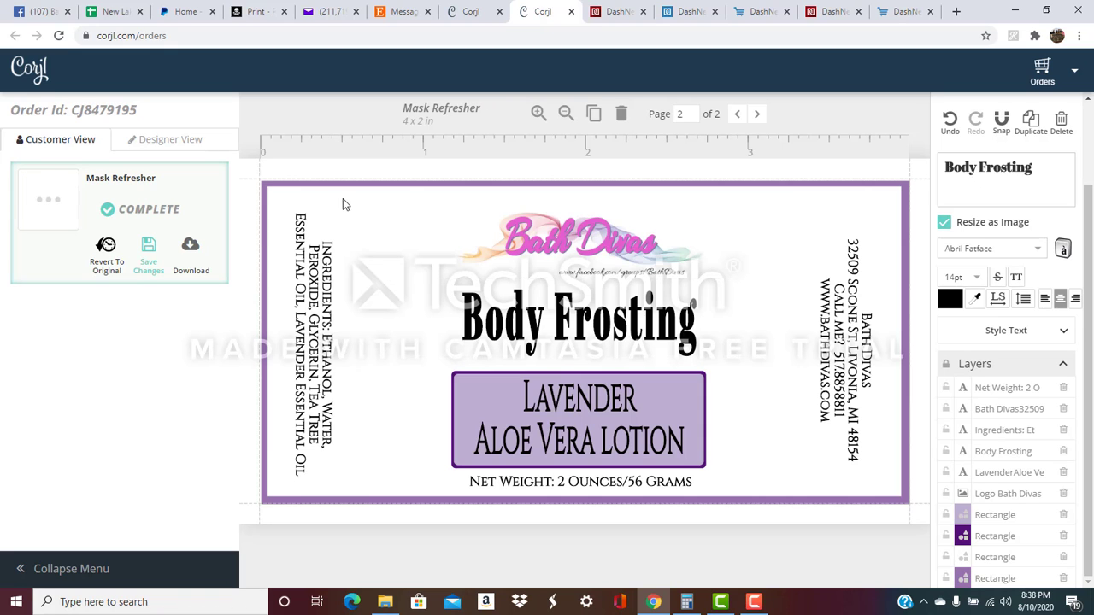
left_click(736, 113)
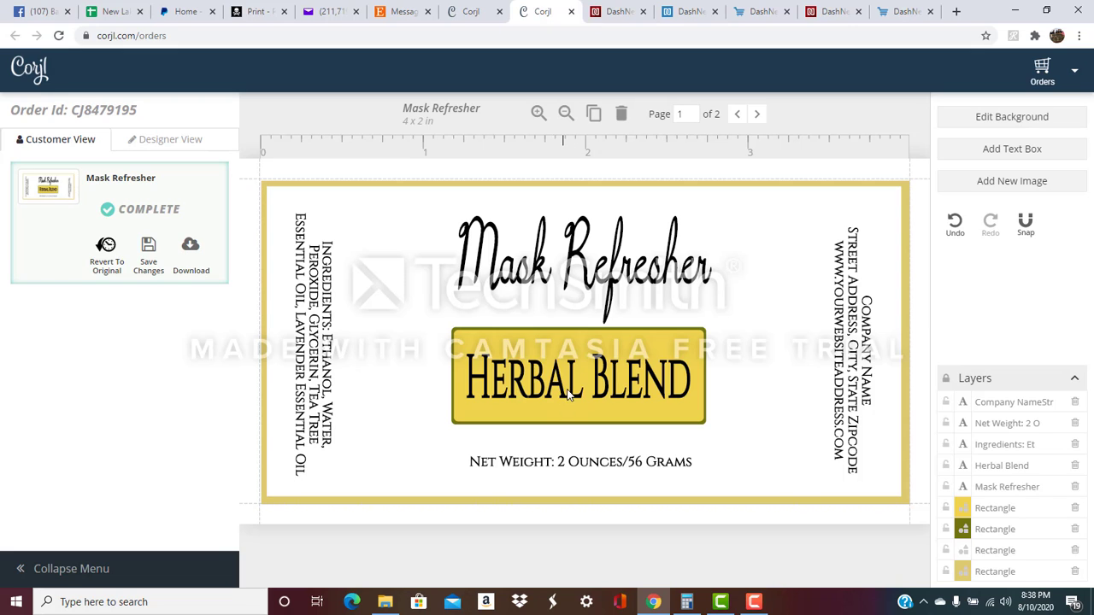
left_click(756, 113)
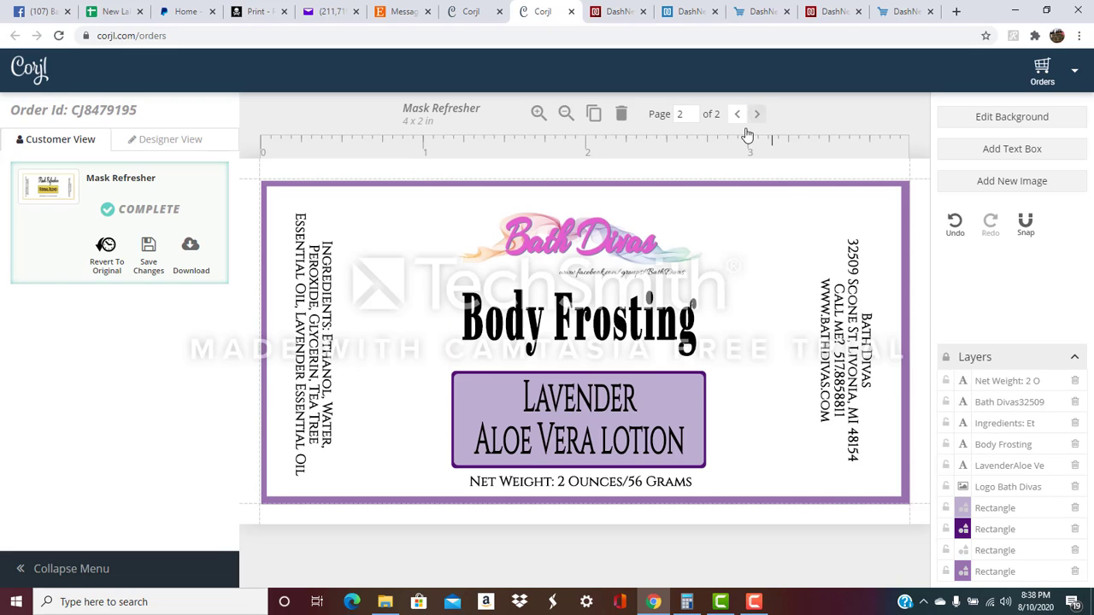
Duplicate the Body Frosting label as page 3, return to page 2 and save again.
left_click(592, 114)
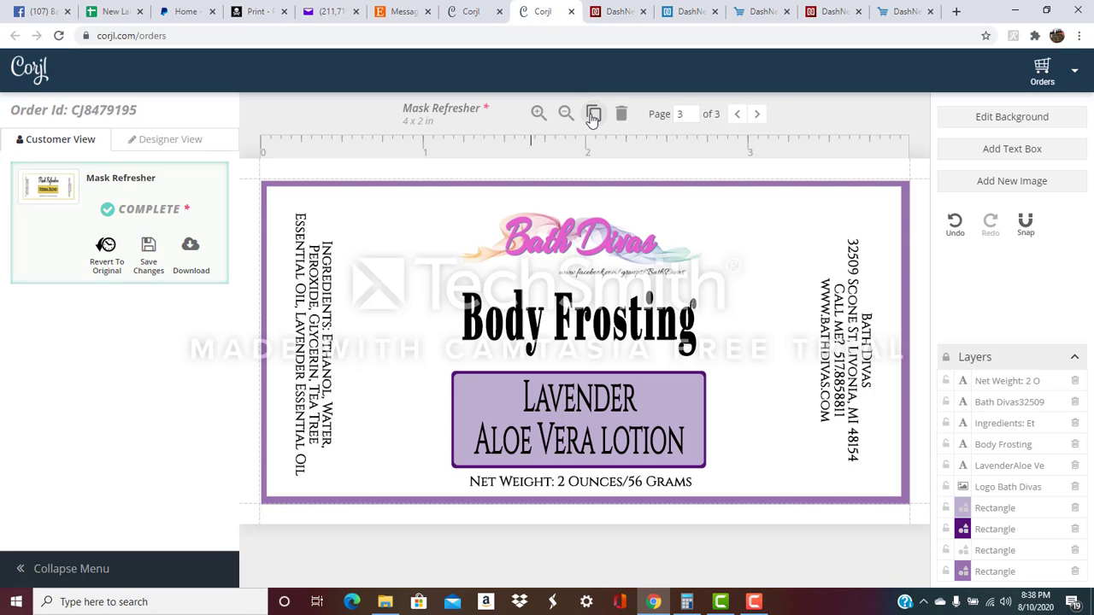
left_click(609, 410)
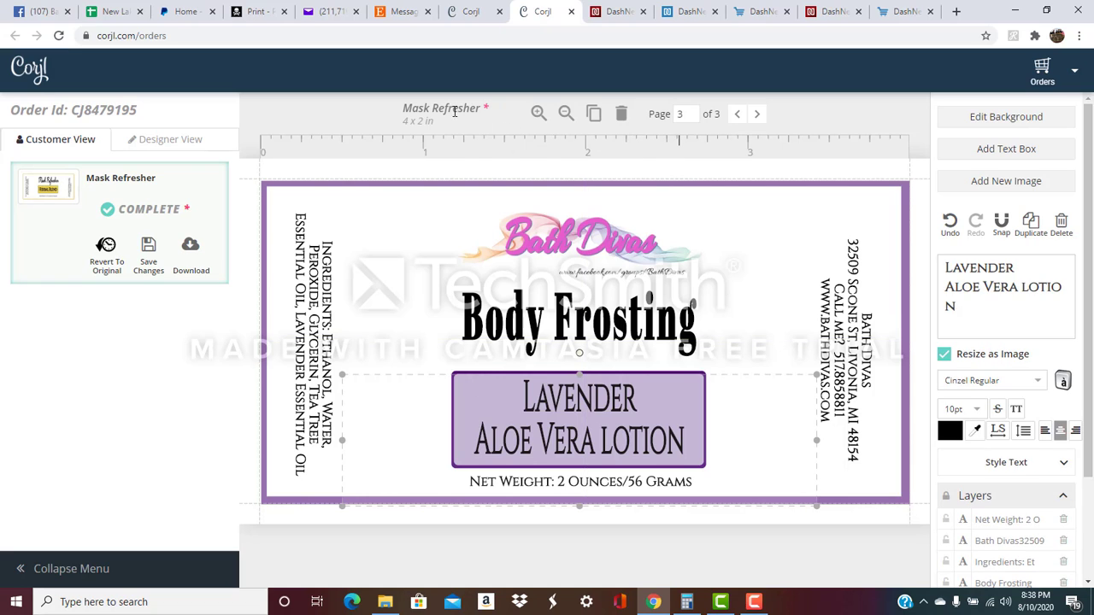
left_click(737, 115)
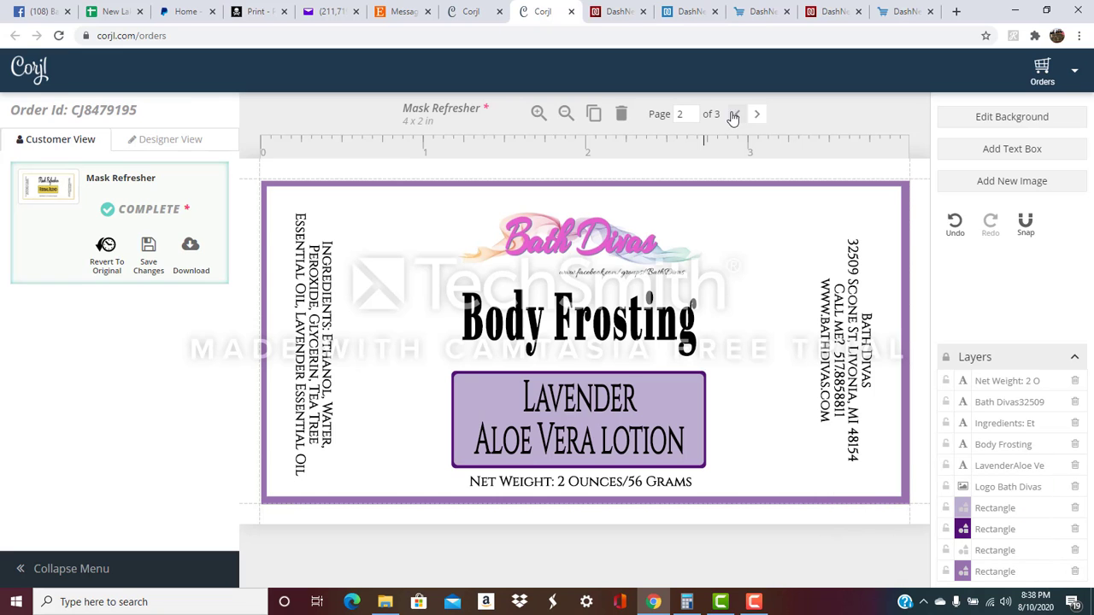
left_click(145, 254)
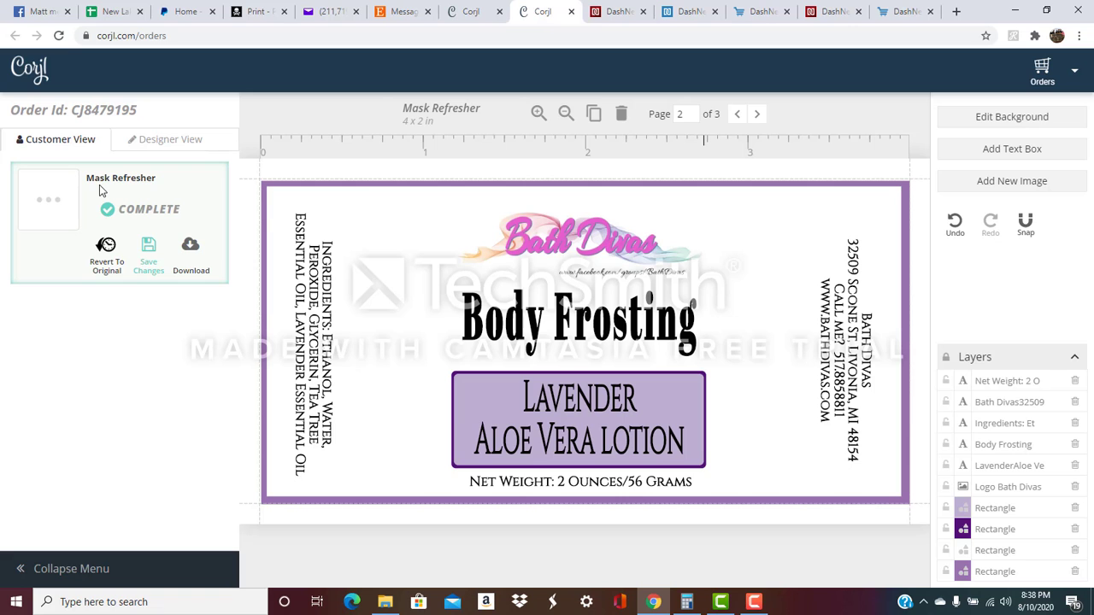
Choose PDF as the download format and continue to the print layout options.
left_click(190, 248)
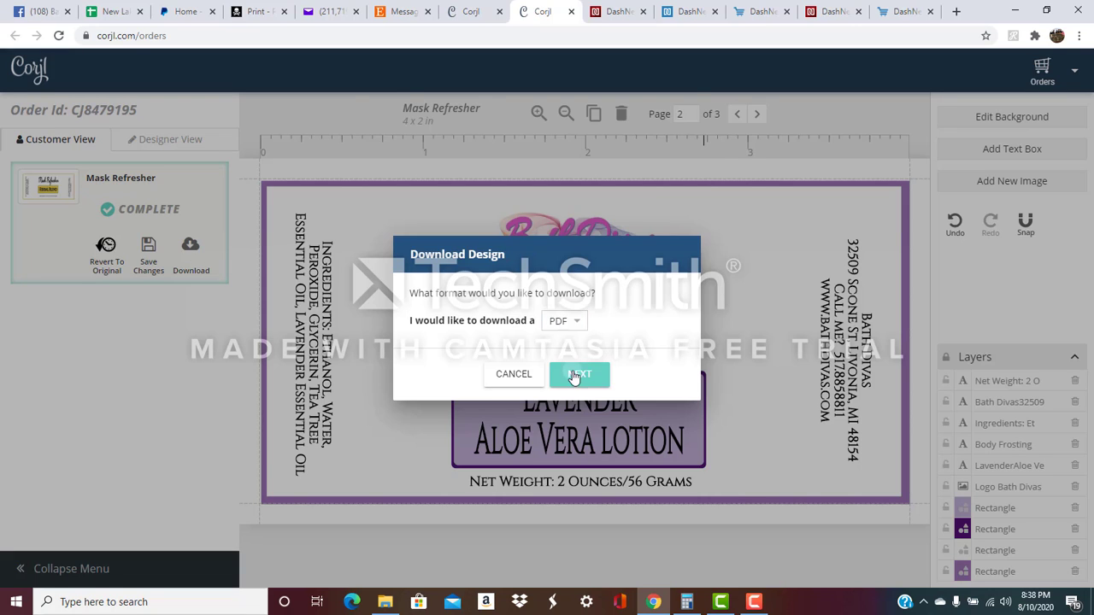
left_click(575, 376)
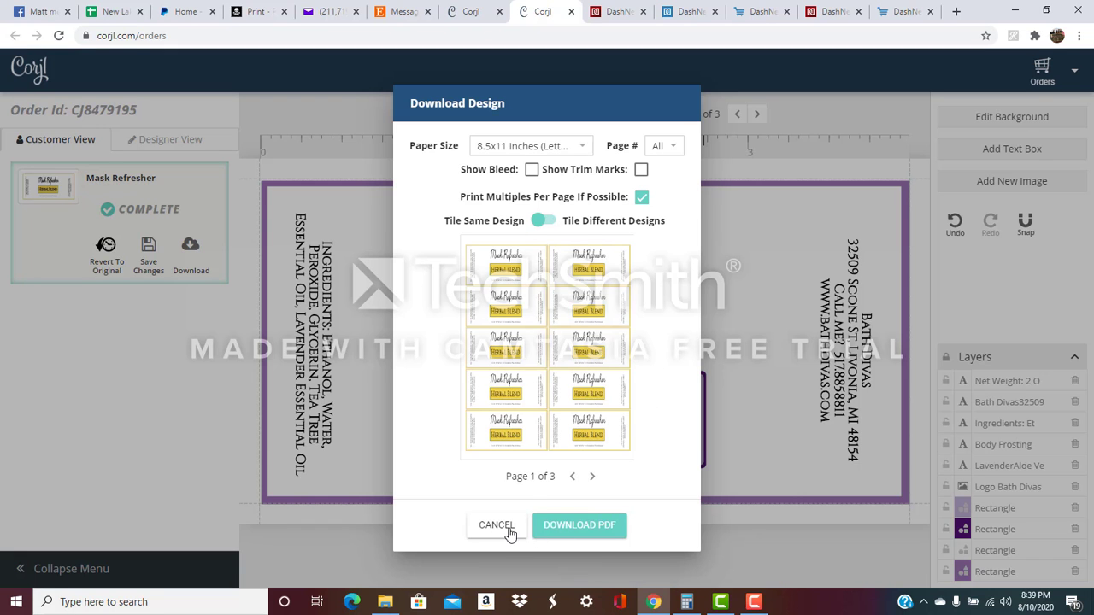
left_click(500, 527)
left_click(191, 247)
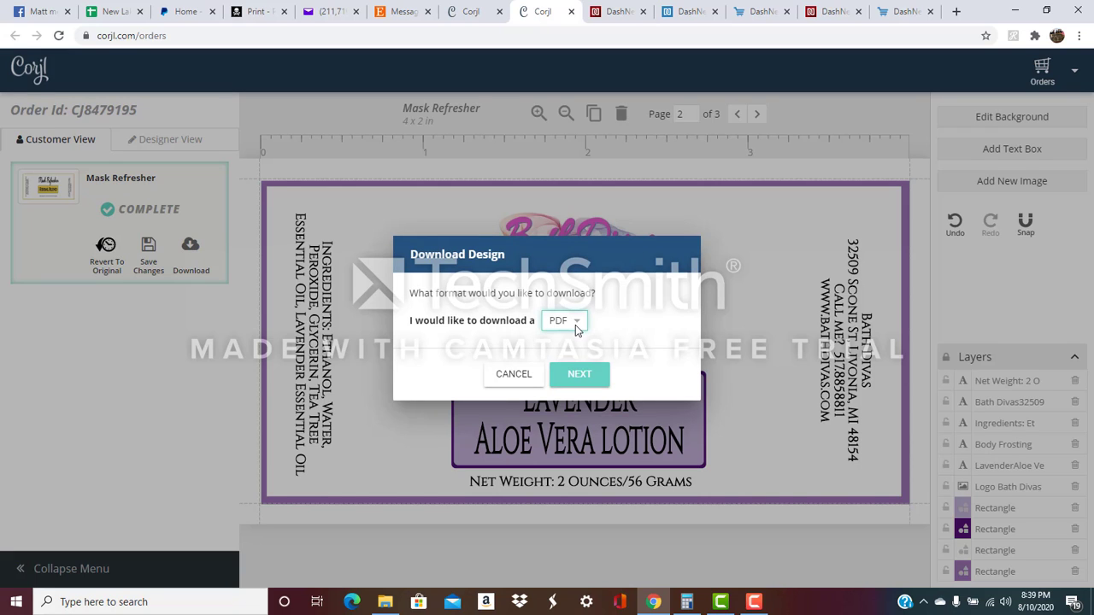
left_click(576, 329)
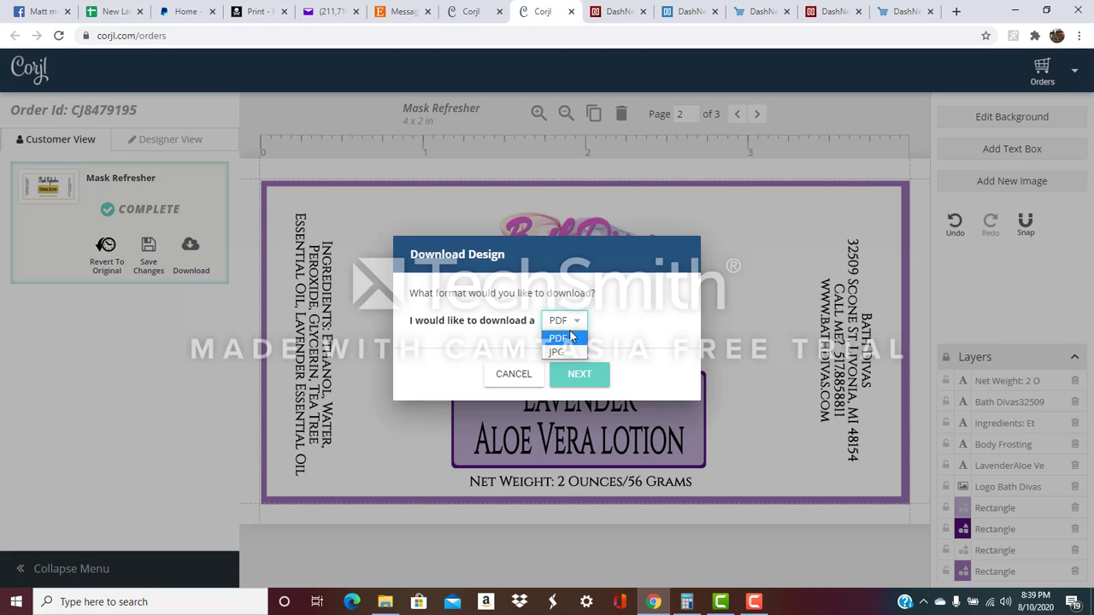
left_click(578, 377)
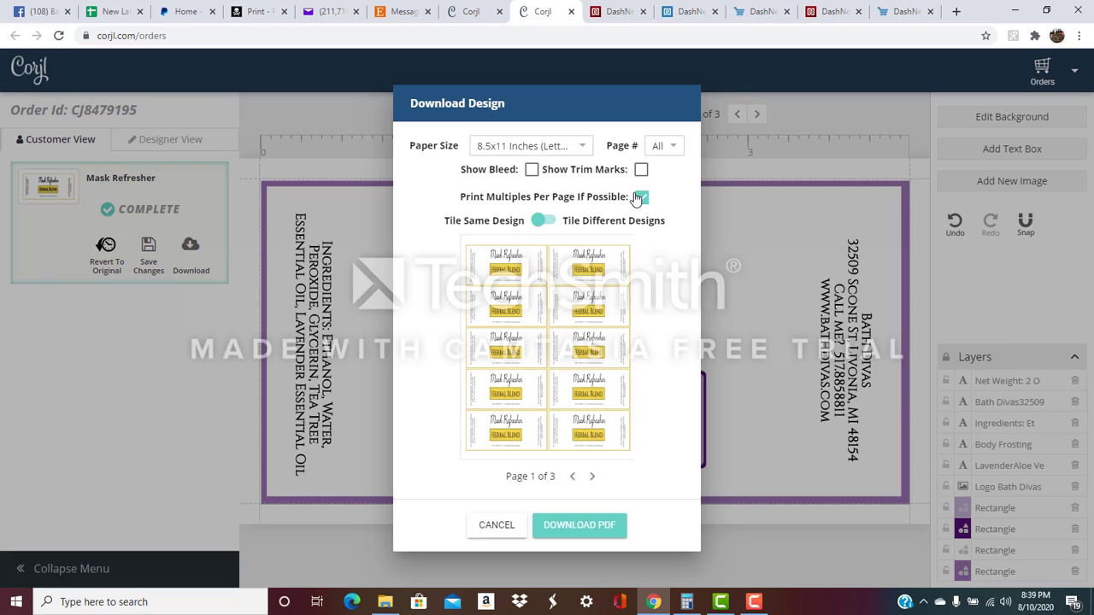
Select page 2 printed as multiples per sheet and generate the PDF.
left_click(675, 146)
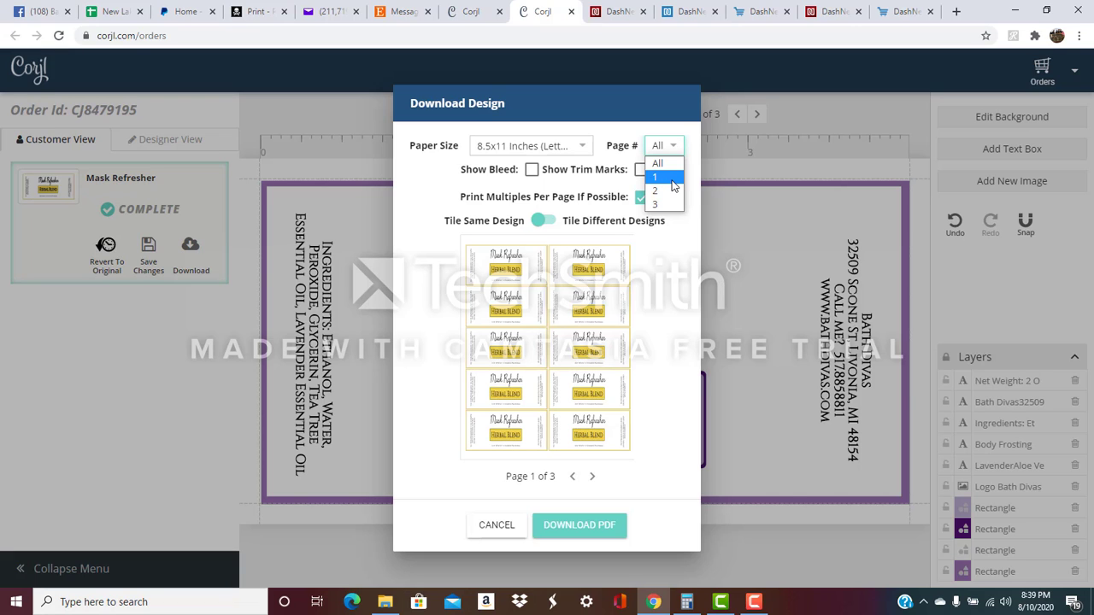
left_click(668, 188)
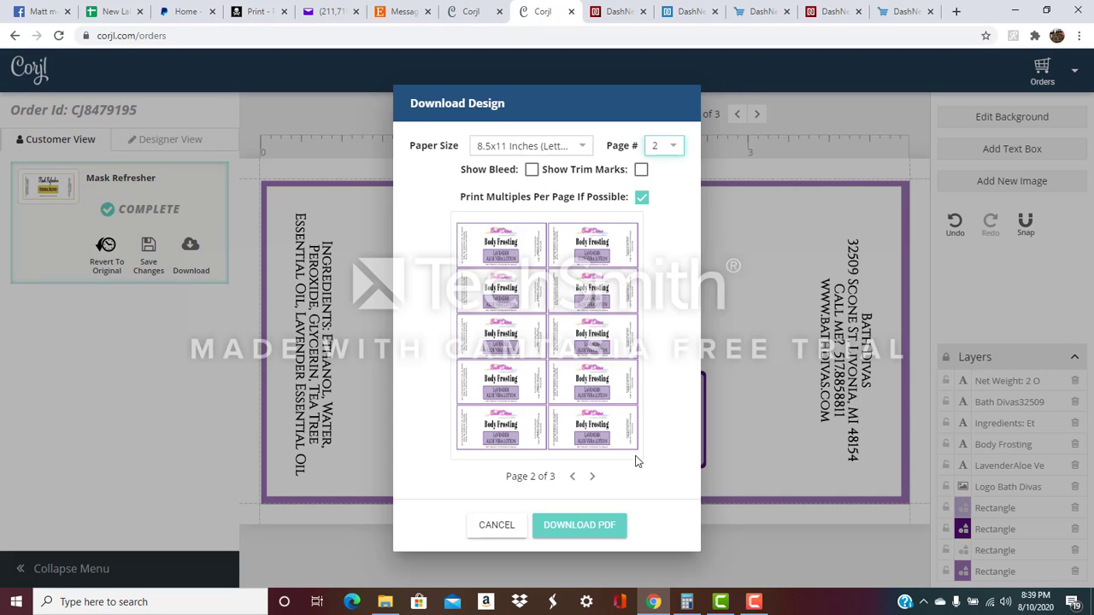
left_click(607, 530)
Save the label sheet PDF as 'Body Frosting LAVENDER' in the labels folder.
left_click(579, 525)
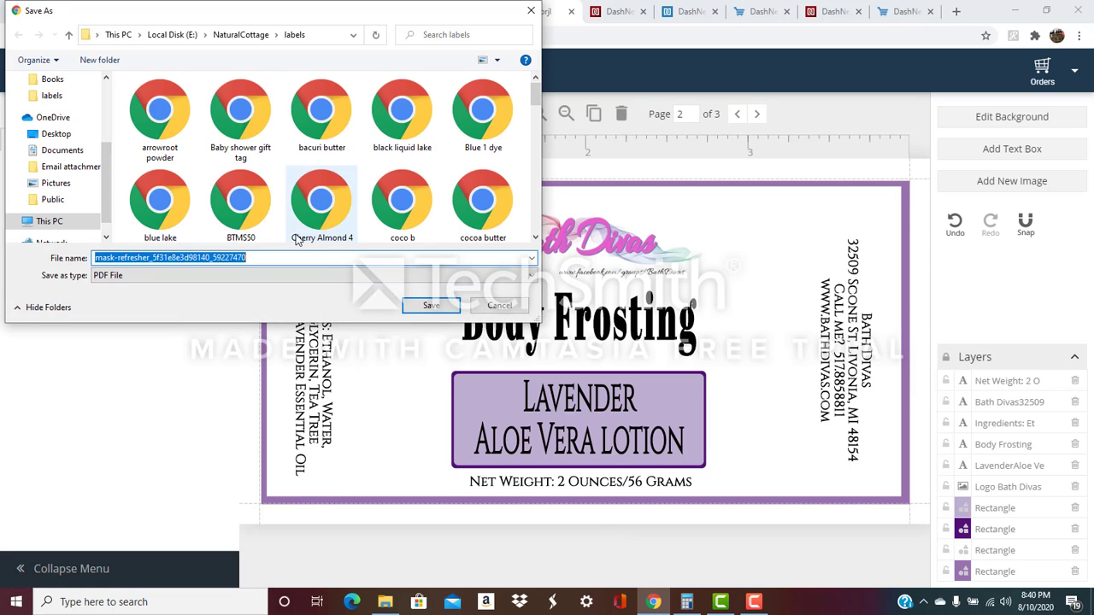
type("Body")
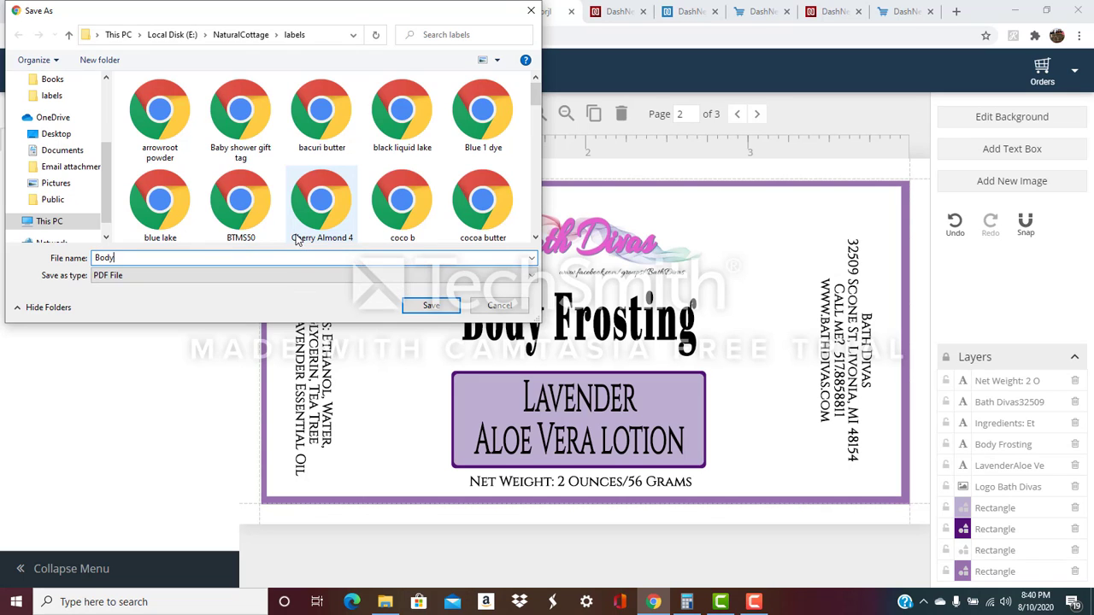
type(" Frosting LAVENDER")
scroll(297, 240, "down", 1)
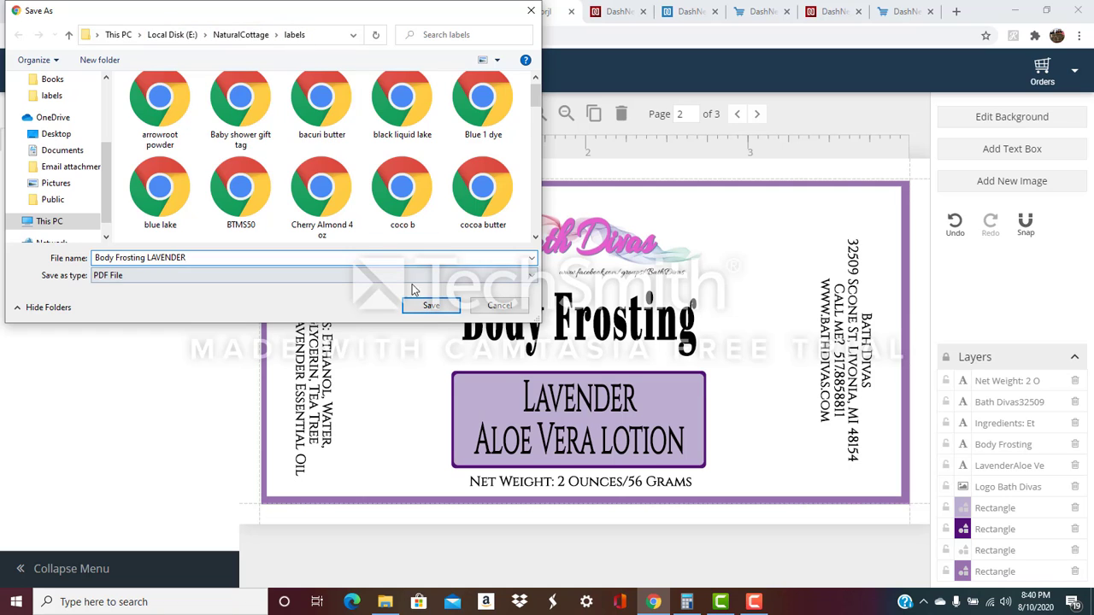
left_click(430, 306)
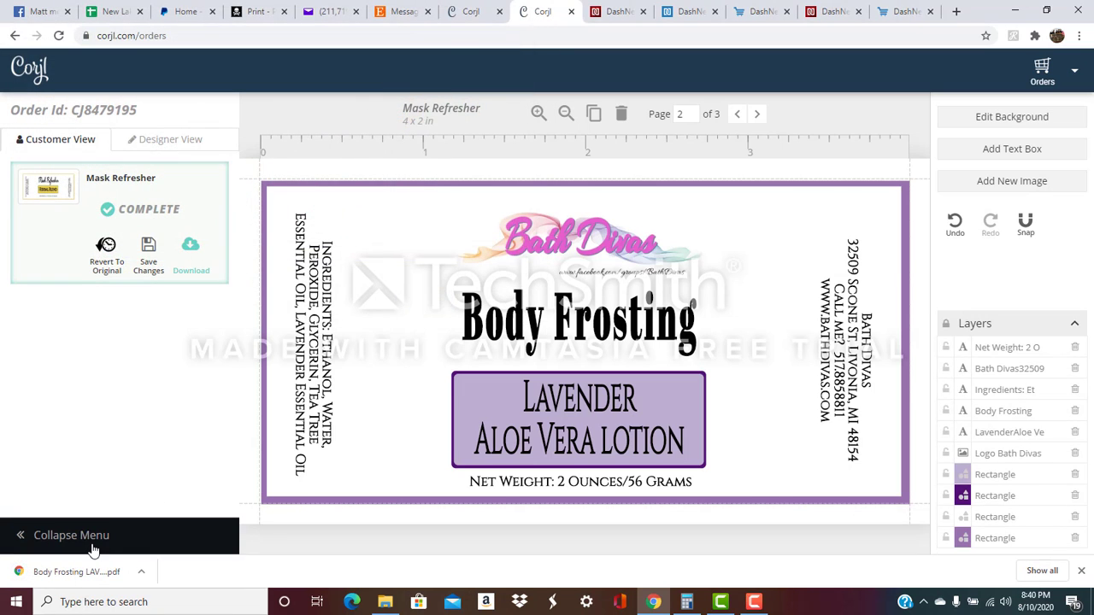
Browse to NaturalCottage\labels in File Explorer and open Body Frosting LAVENDER.pdf.
left_click(385, 601)
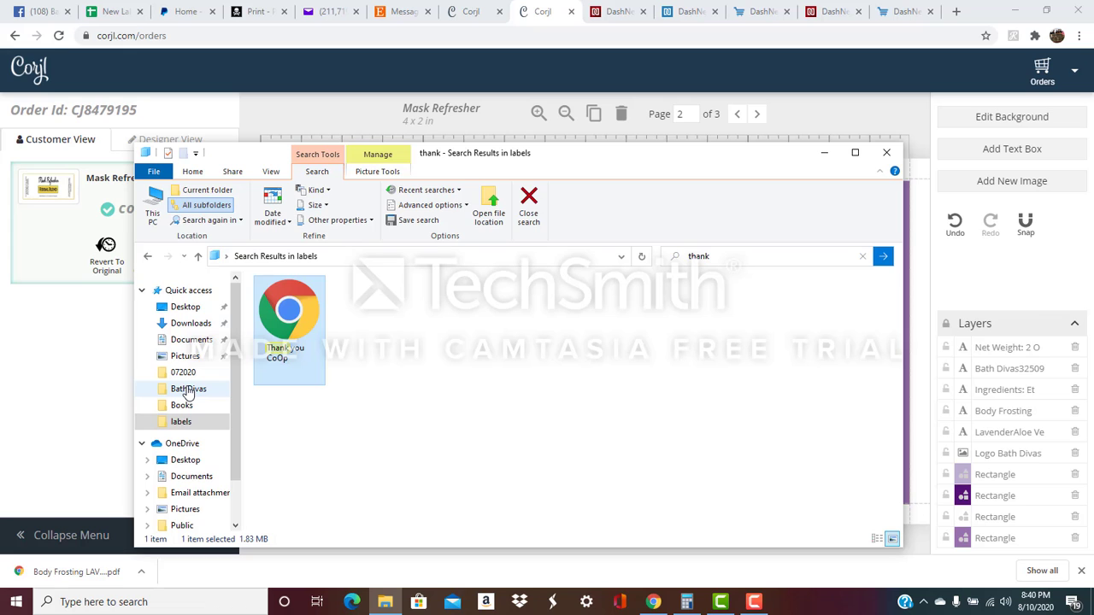
left_click(188, 390)
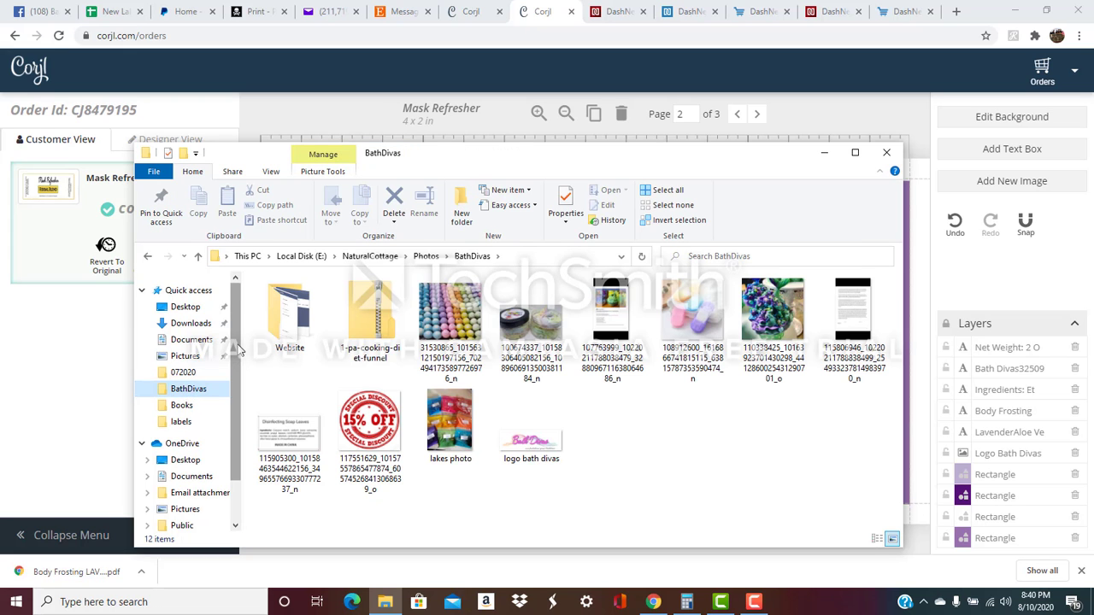
left_click(376, 259)
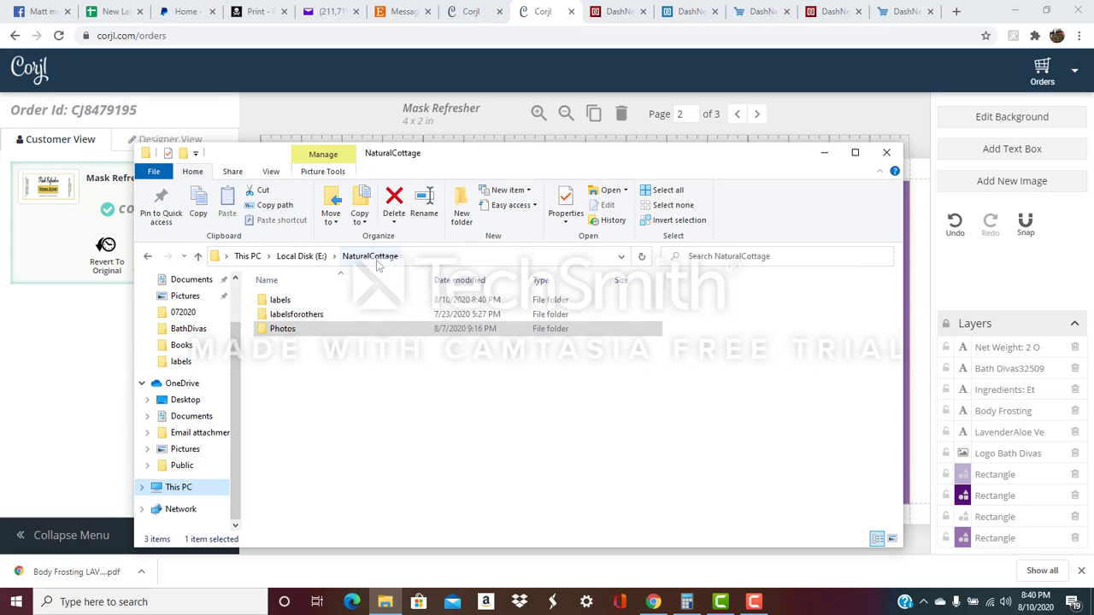
double_click(284, 300)
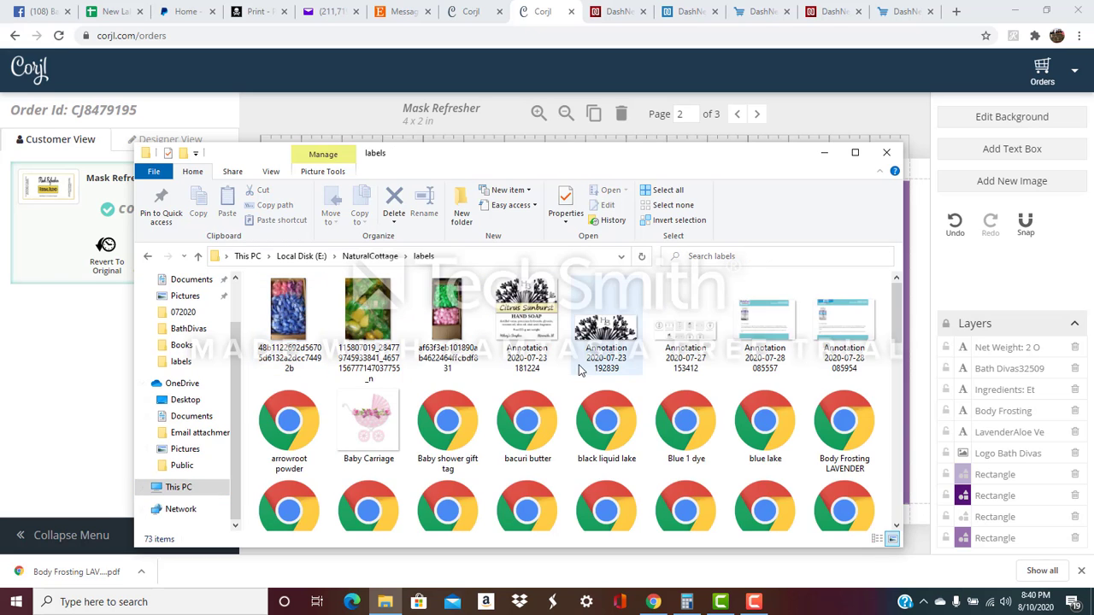
scroll(577, 369, "down", 3)
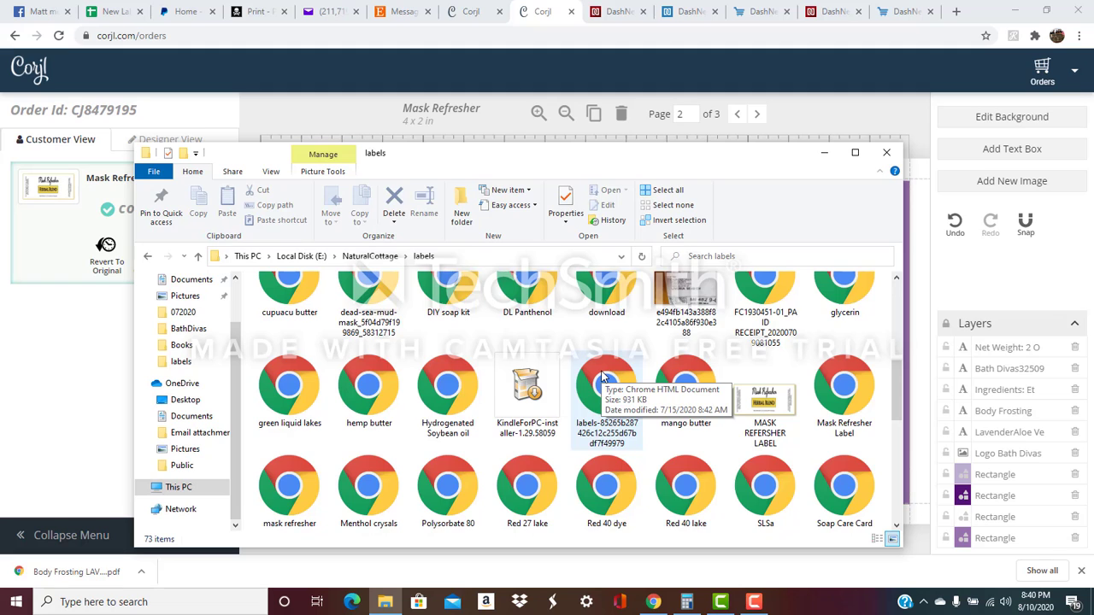
scroll(602, 376, "up", 1)
scroll(603, 376, "up", 1)
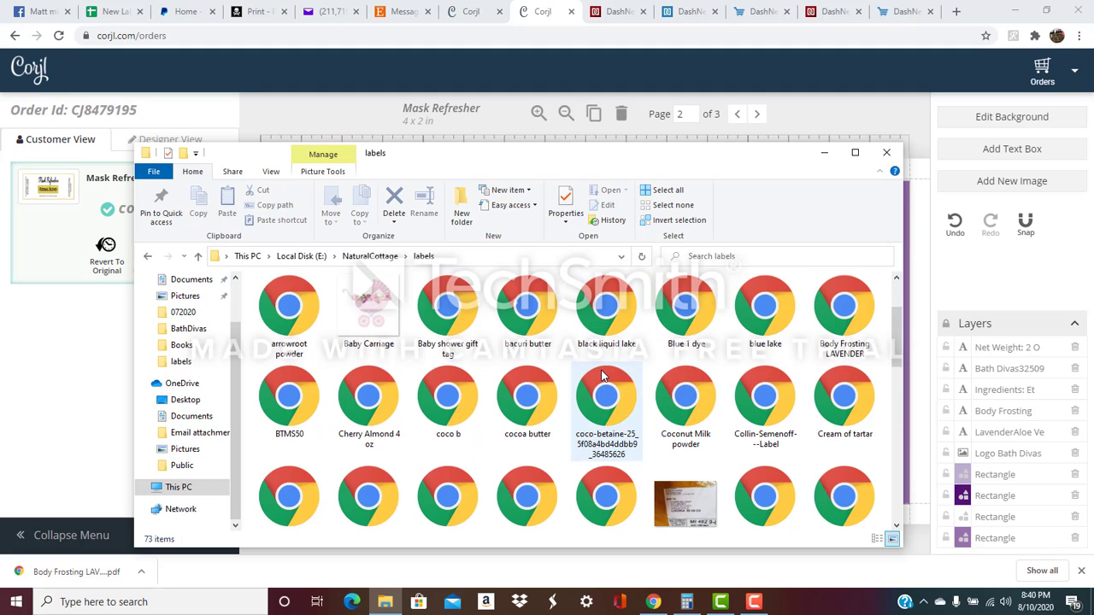
double_click(845, 320)
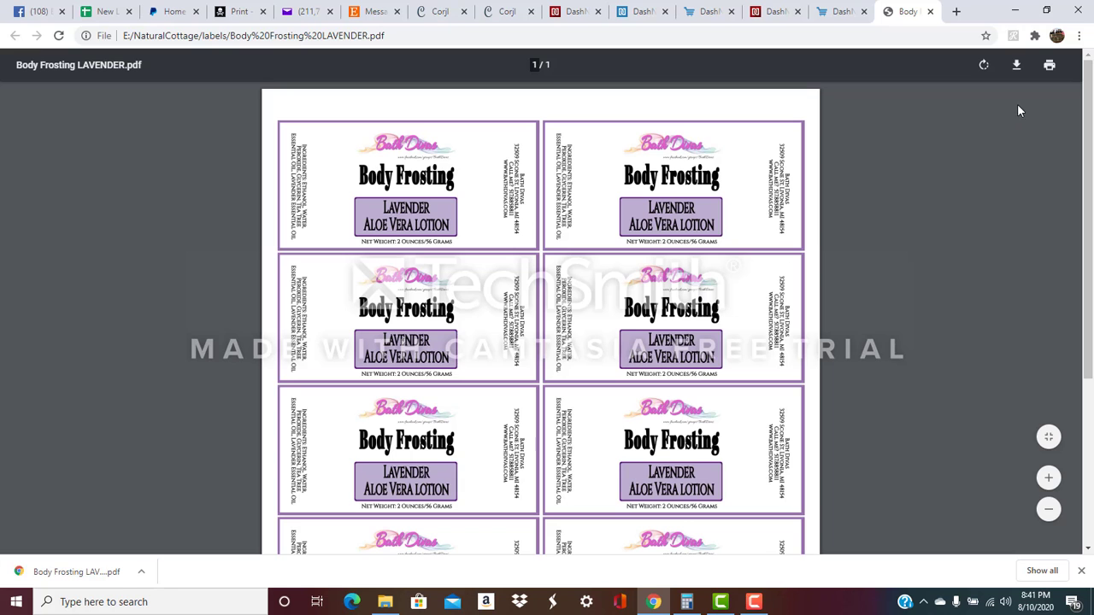
Preview the ten-label sheet for printing, cancel without printing, and close the PDF.
left_click(1049, 66)
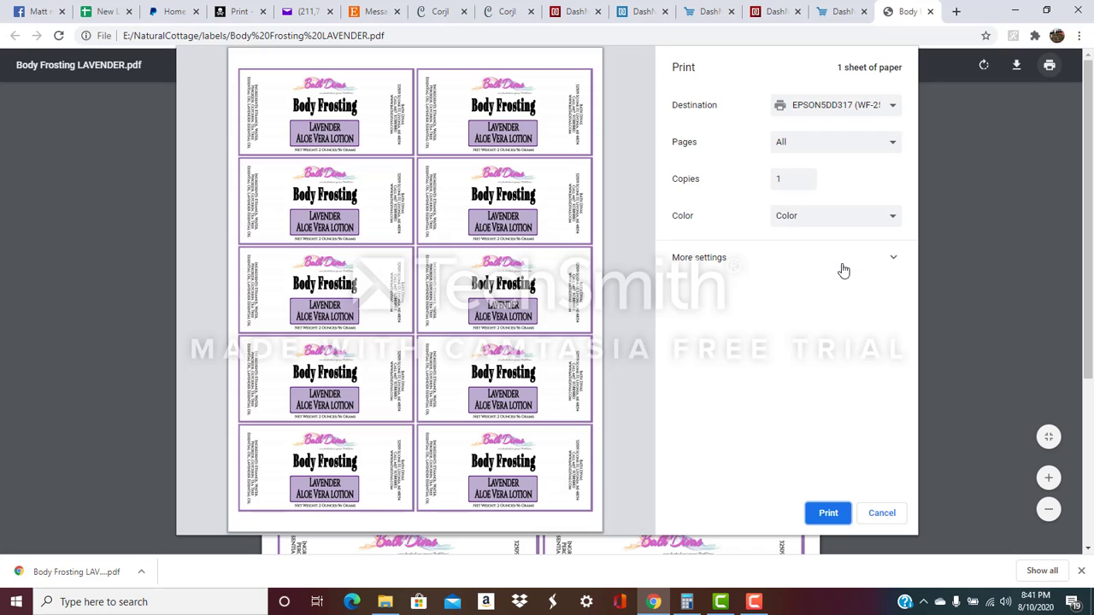
left_click(889, 514)
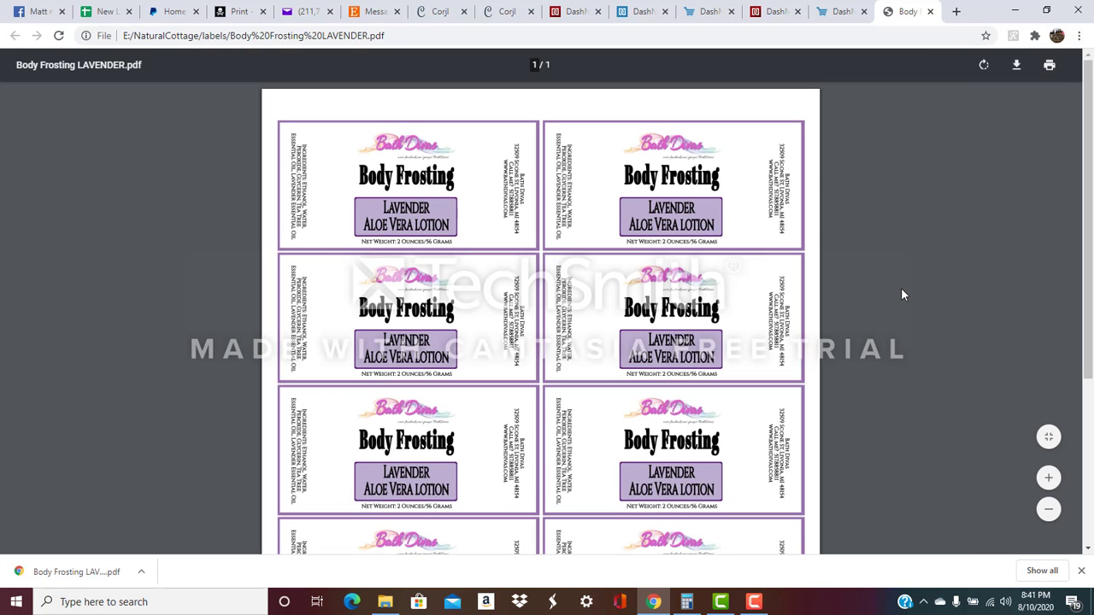
left_click(931, 12)
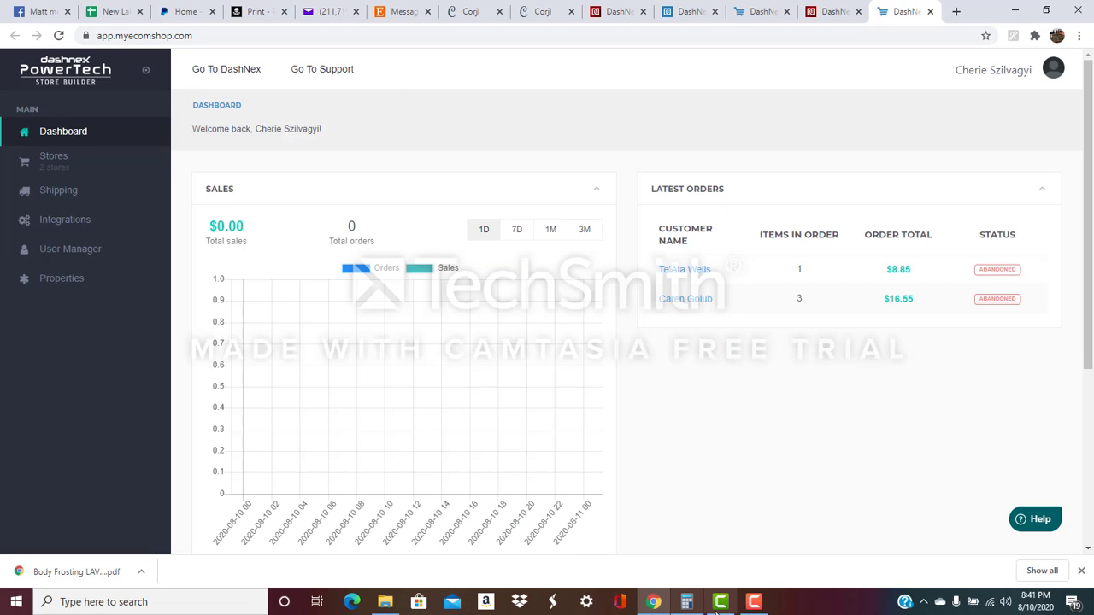
Go back to the Body Frosting label and select the vertical ingredients text and background rectangle.
left_click(477, 15)
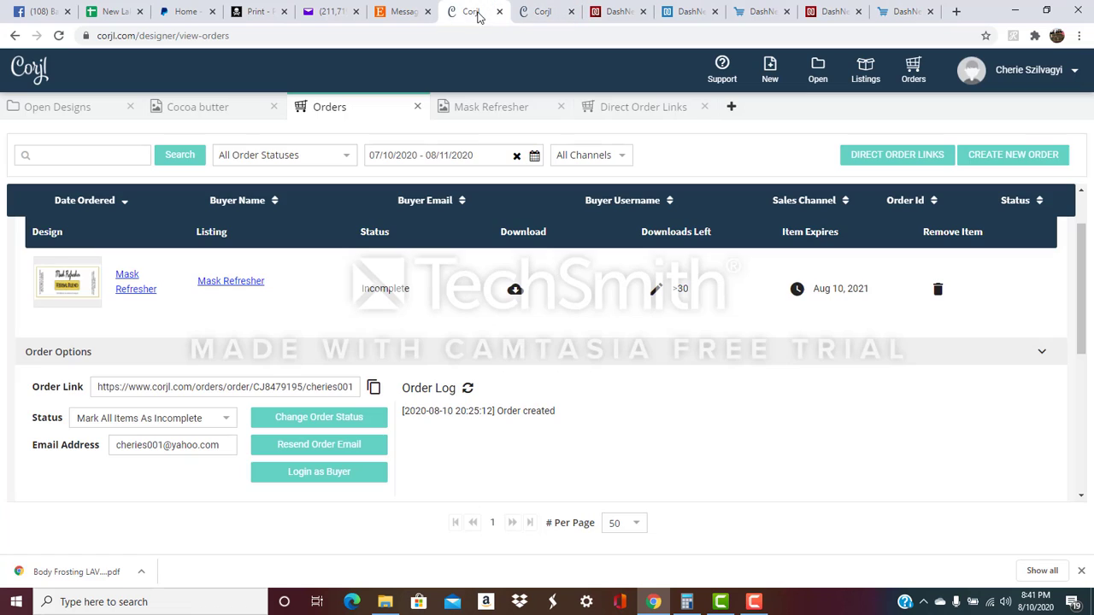
left_click(543, 19)
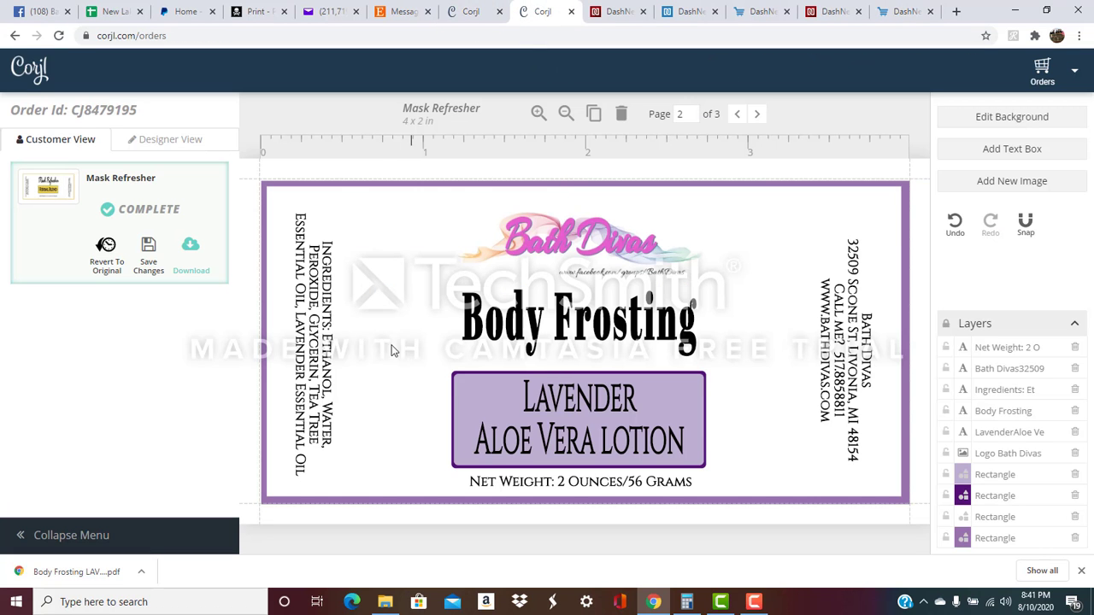
left_click(341, 350)
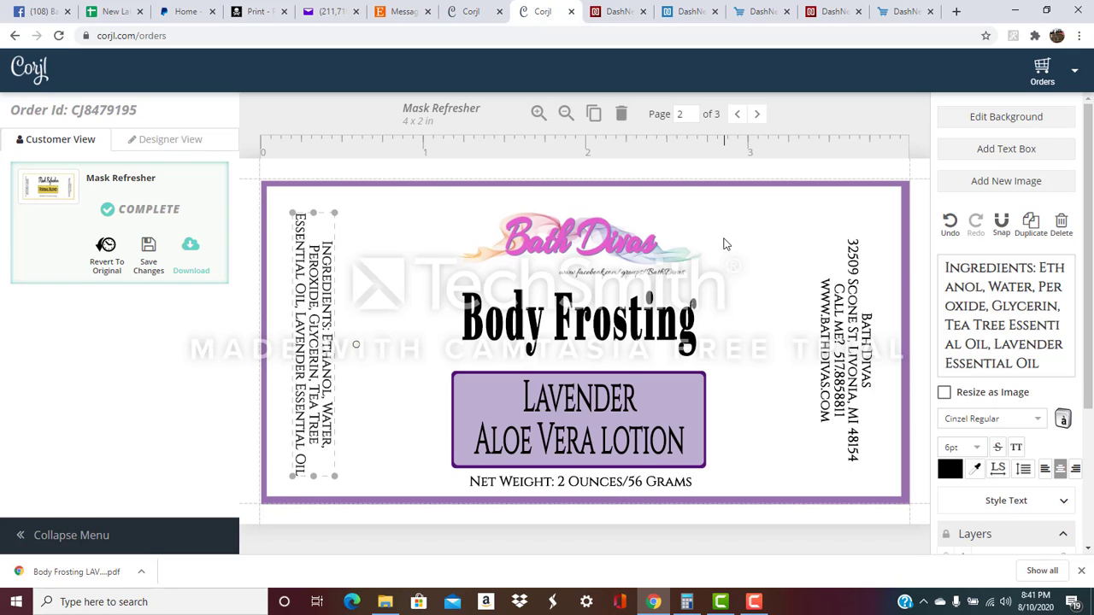
left_click(782, 252)
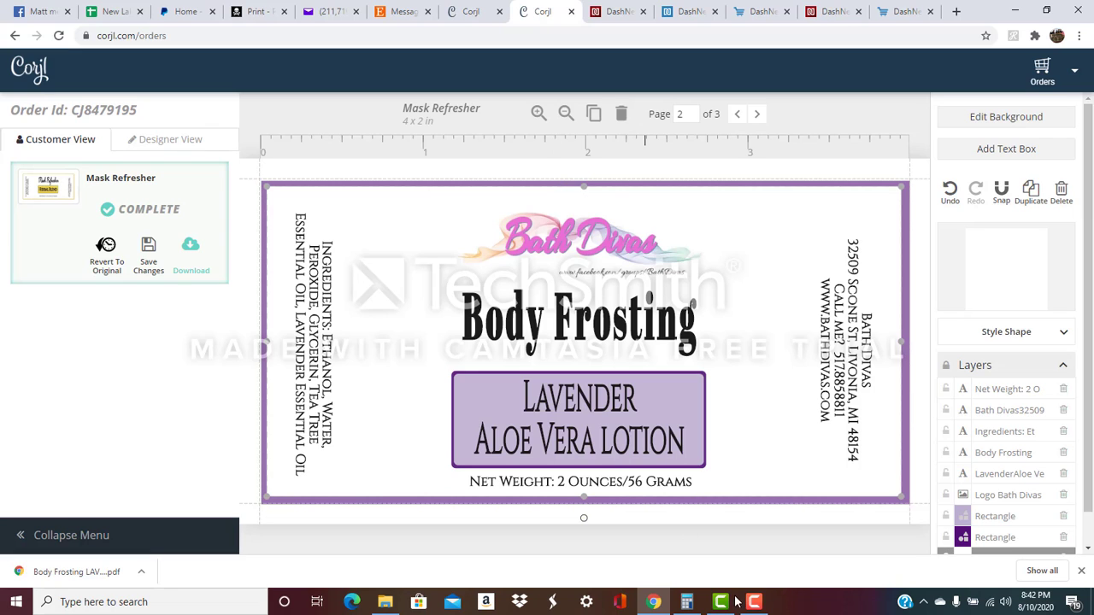
Bring the Camtasia recording editor to the front from the taskbar.
mouse_move(754, 605)
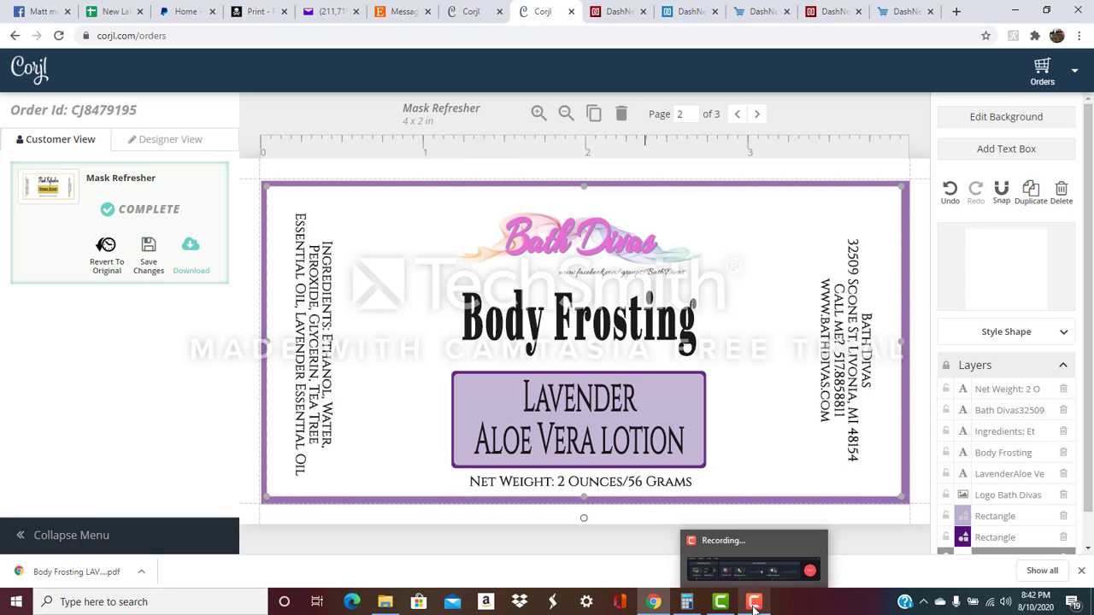
left_click(754, 605)
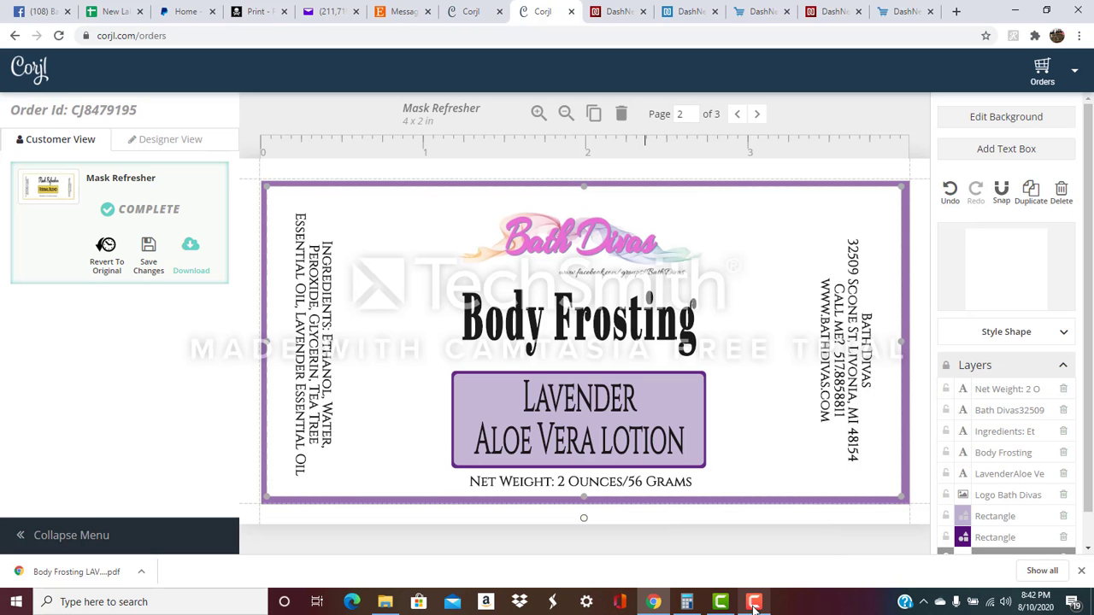
left_click(753, 604)
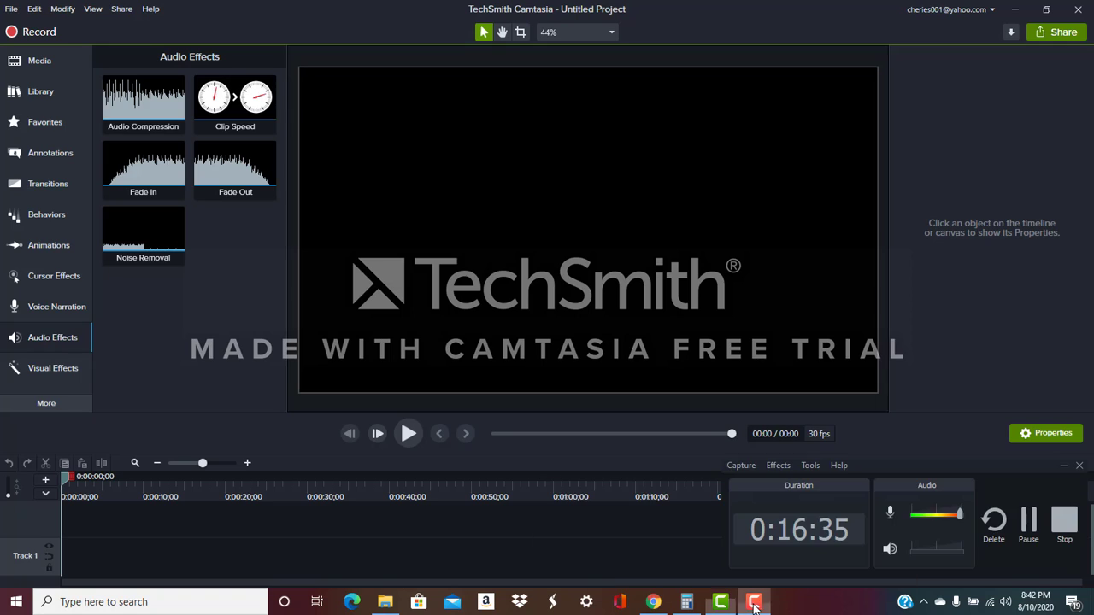